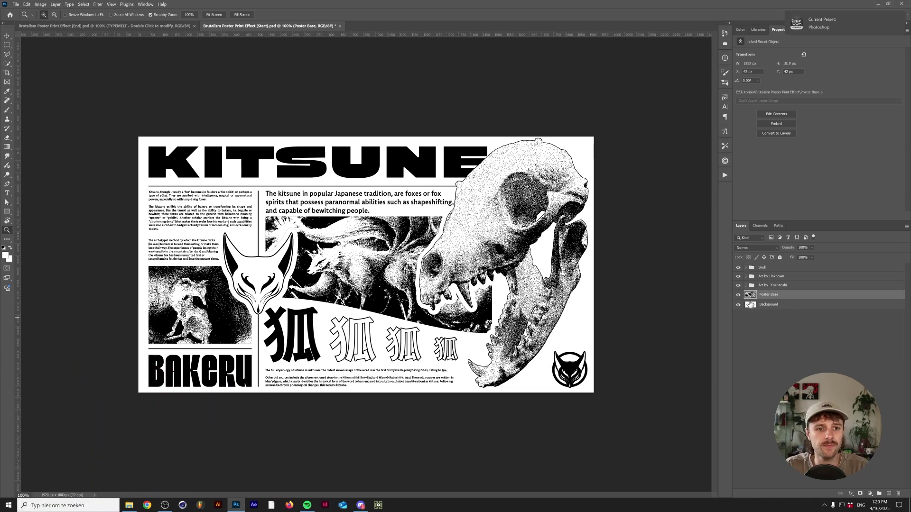
# Step: Hide the Skull group and the two art groups to examine the Poster Base artwork on its own
pyautogui.moveTo(738, 285); pyautogui.dragTo(738, 267)
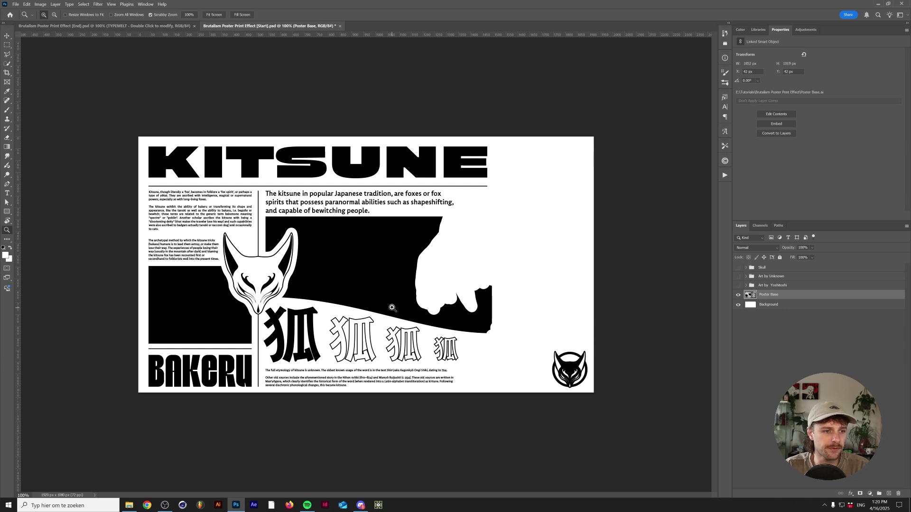
pyautogui.moveTo(392, 307); pyautogui.dragTo(412, 308)
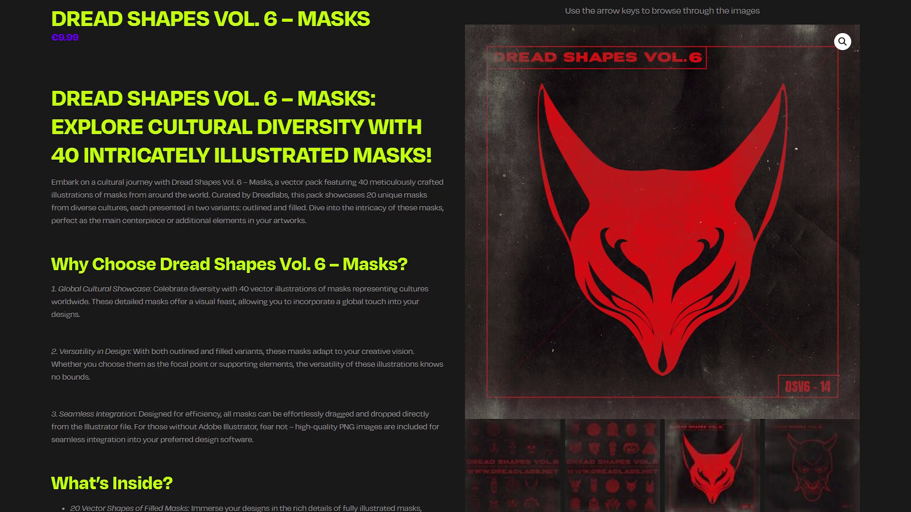
pyautogui.scroll(-3, 455, 256)
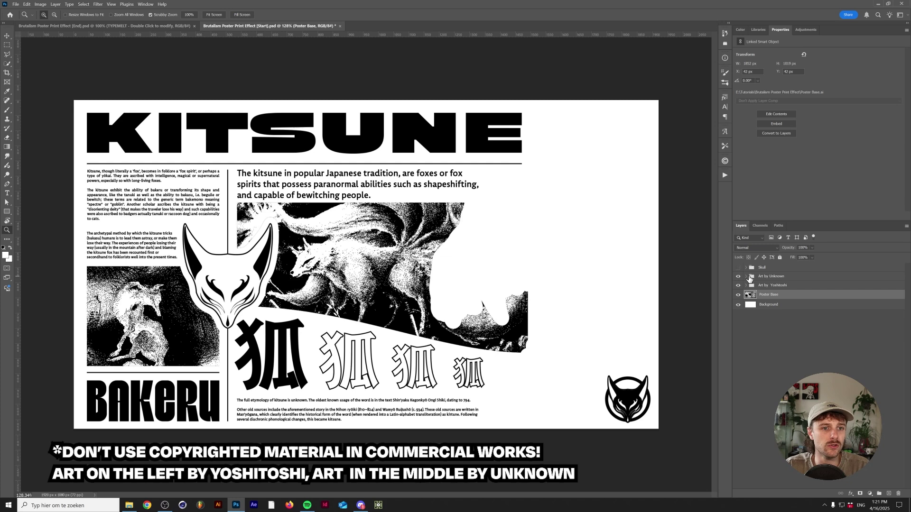
# Step: Inspect the Threshold adjustment in the Art by Unknown group and compare its artwork with the Add Noise smart filter off and on
pyautogui.click(748, 277)
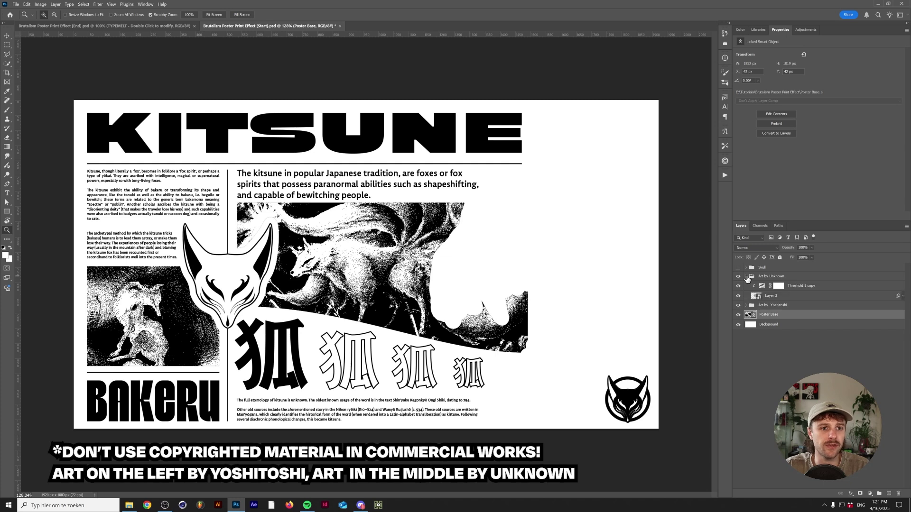
pyautogui.click(763, 286)
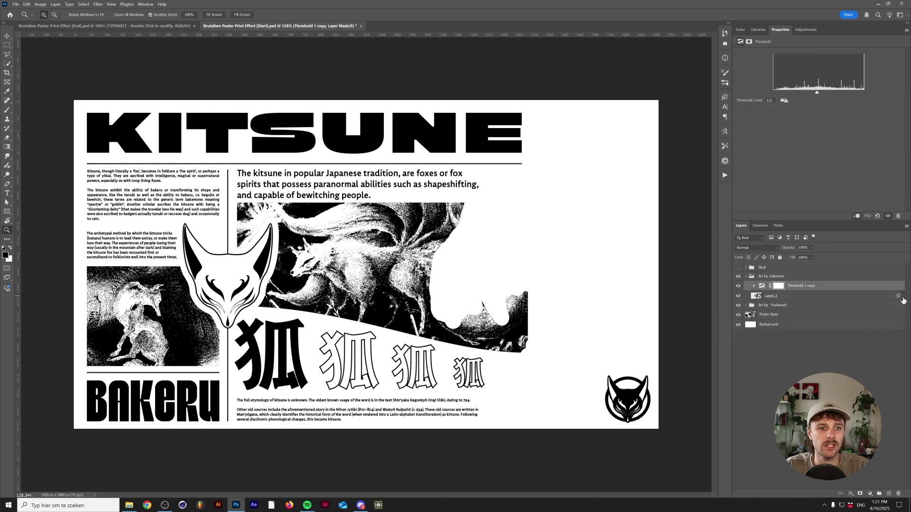
pyautogui.click(904, 297)
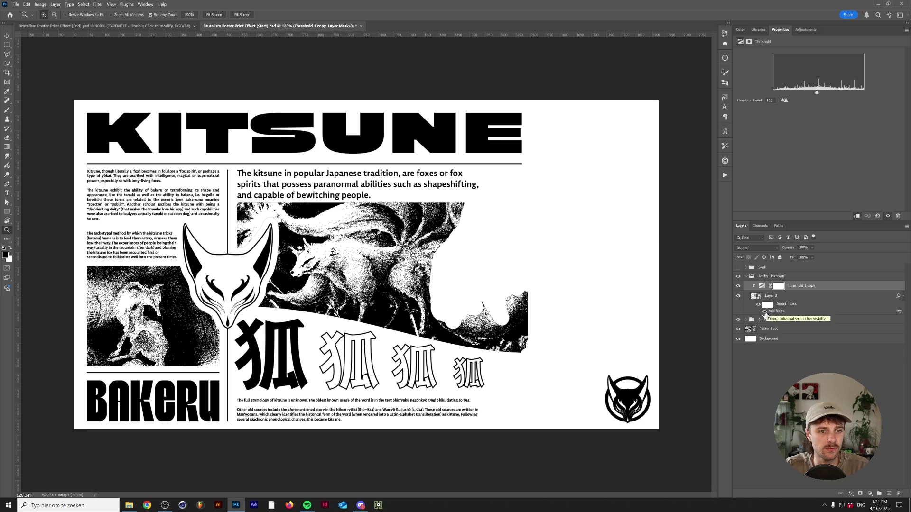
pyautogui.click(764, 312)
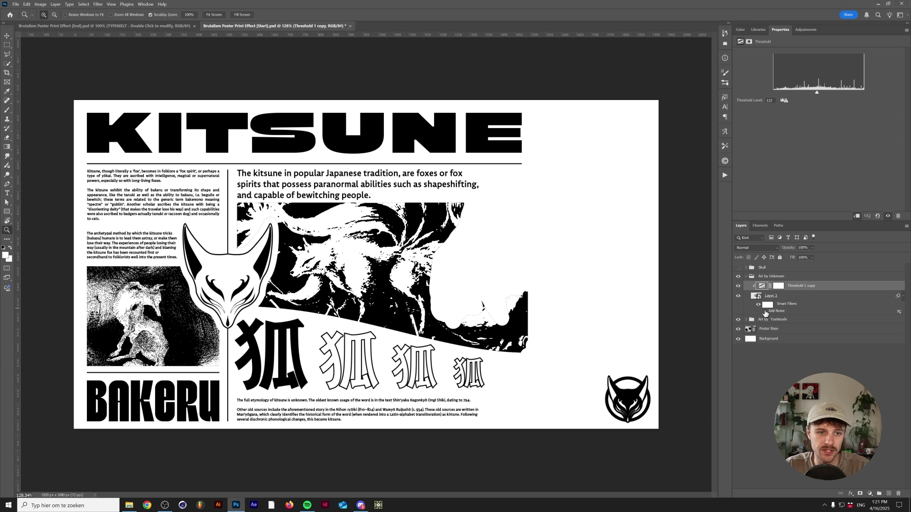
pyautogui.click(764, 311)
pyautogui.click(745, 276)
# Step: Show the Skull group and compare the fox skull with its Stroke, Add Noise filter and Threshold adjustment off and on
pyautogui.click(738, 267)
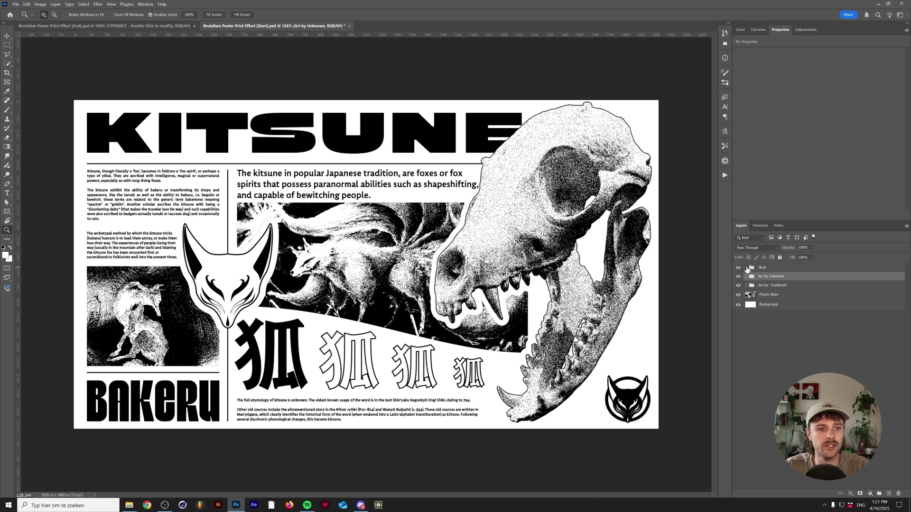
pyautogui.click(746, 267)
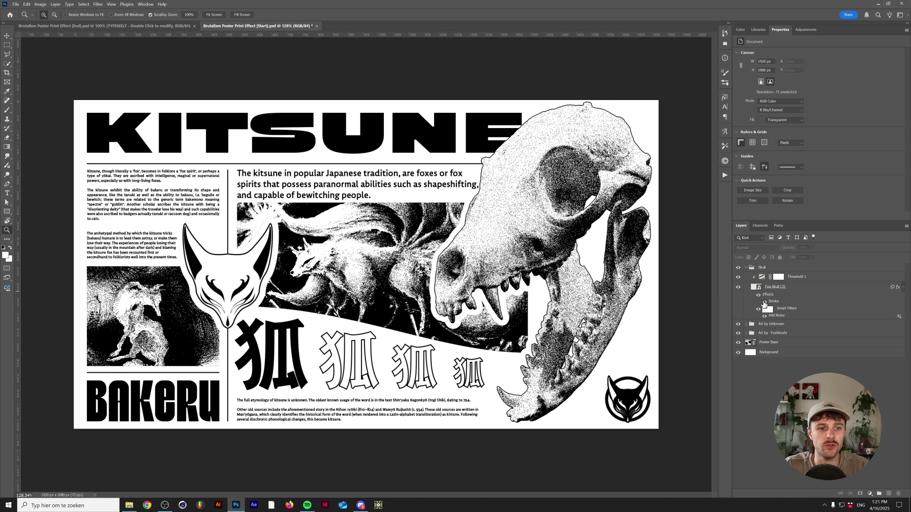
pyautogui.click(764, 315)
pyautogui.click(738, 277)
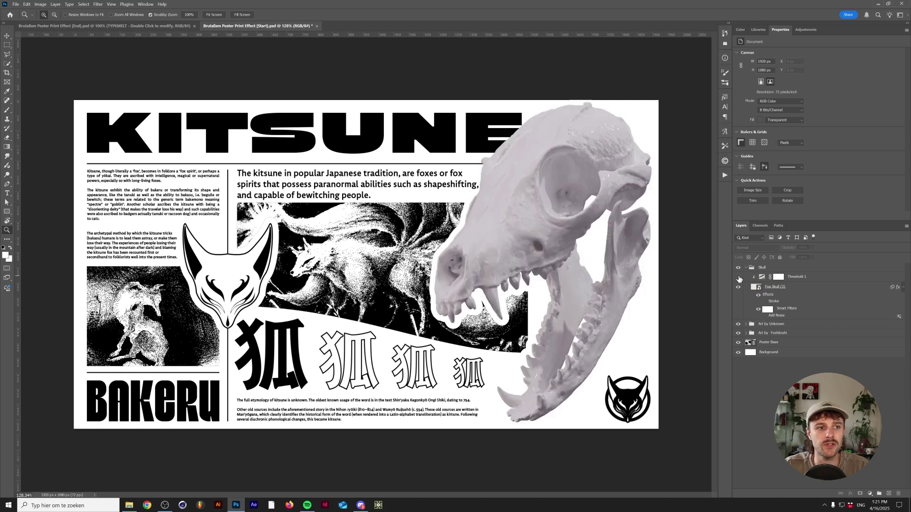
pyautogui.click(764, 315)
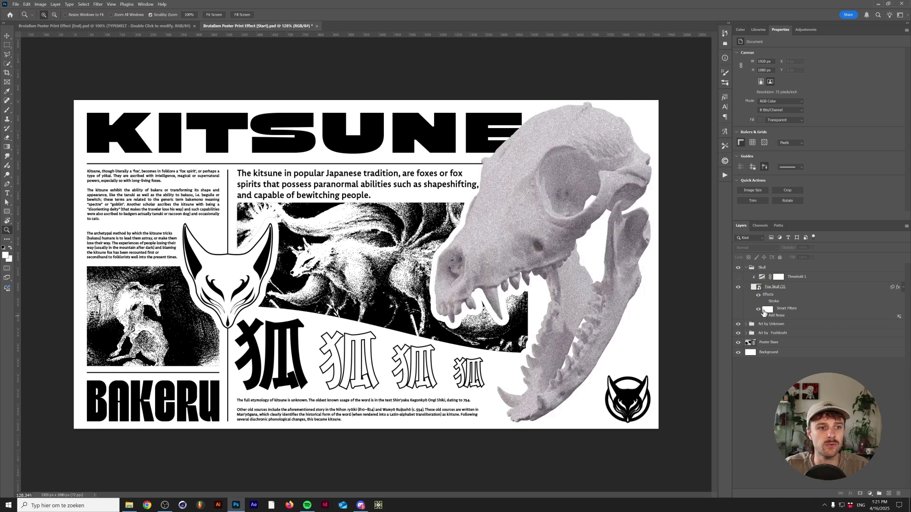
pyautogui.click(764, 302)
pyautogui.click(738, 277)
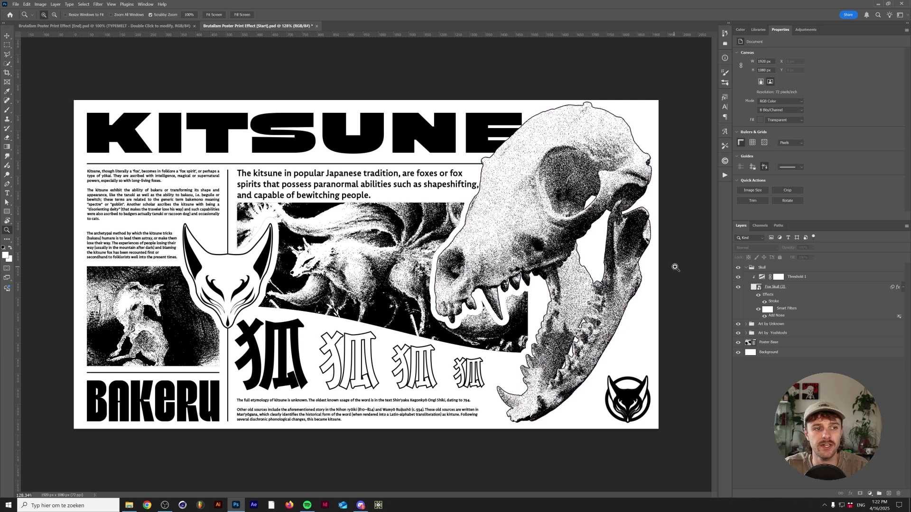
pyautogui.click(746, 268)
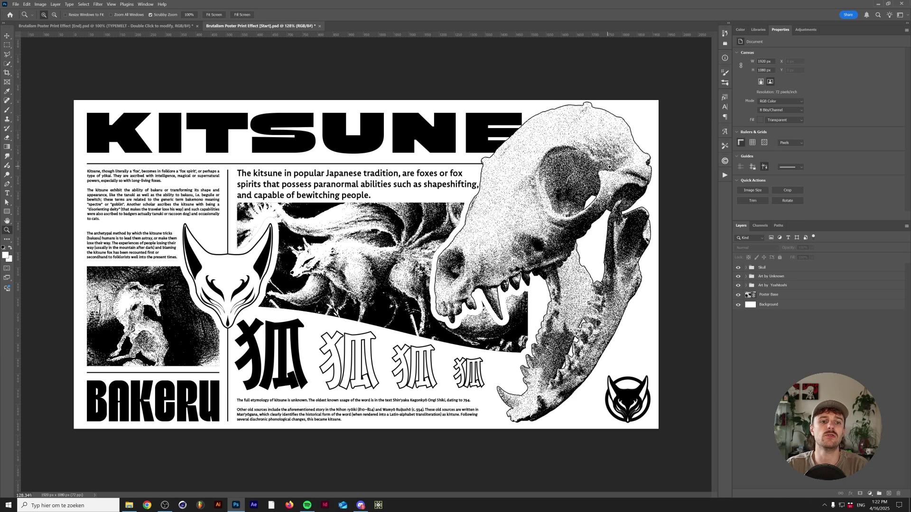
# Step: Group all the layers, from Background up to Skull, and name the group "Base Art"
pyautogui.click(809, 307)
pyautogui.keyDown('shift'); pyautogui.click(808, 271); pyautogui.keyUp('shift')
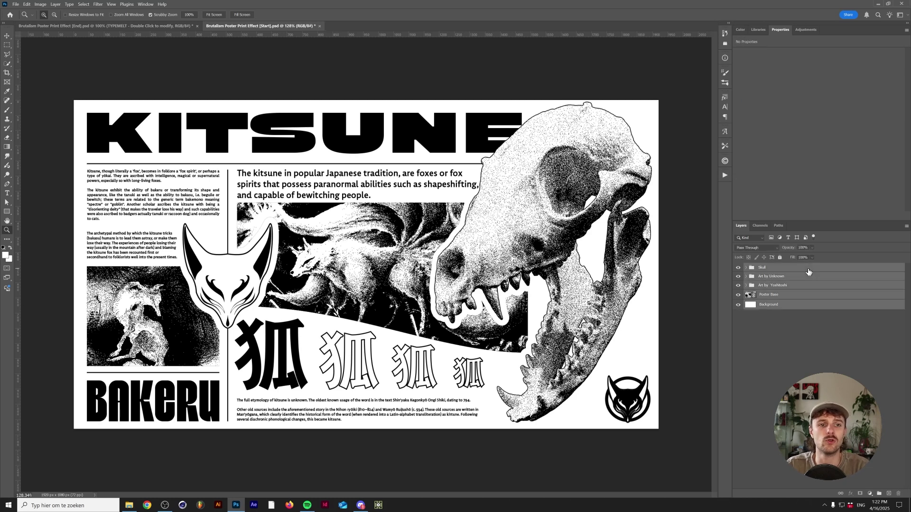
pyautogui.hotkey('ctrl', 'g')
pyautogui.doubleClick(765, 268)
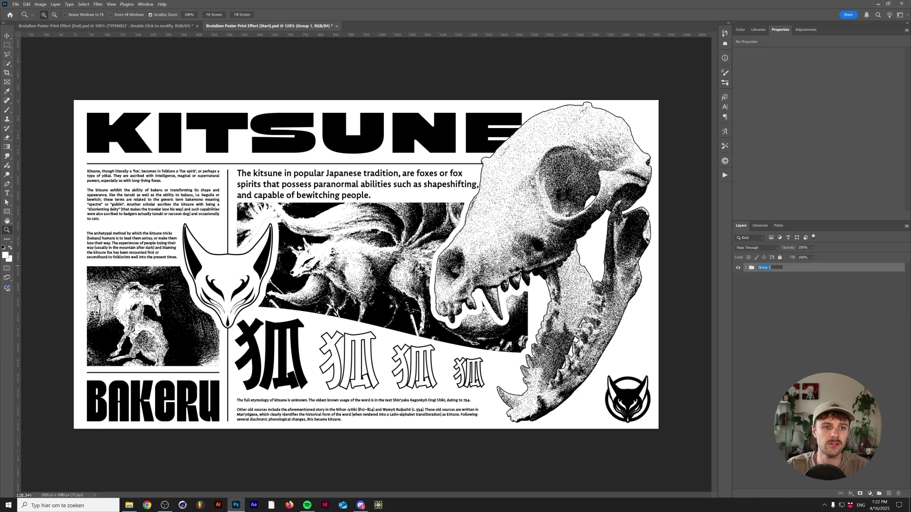
pyautogui.write('Base Art')
pyautogui.press('Return')
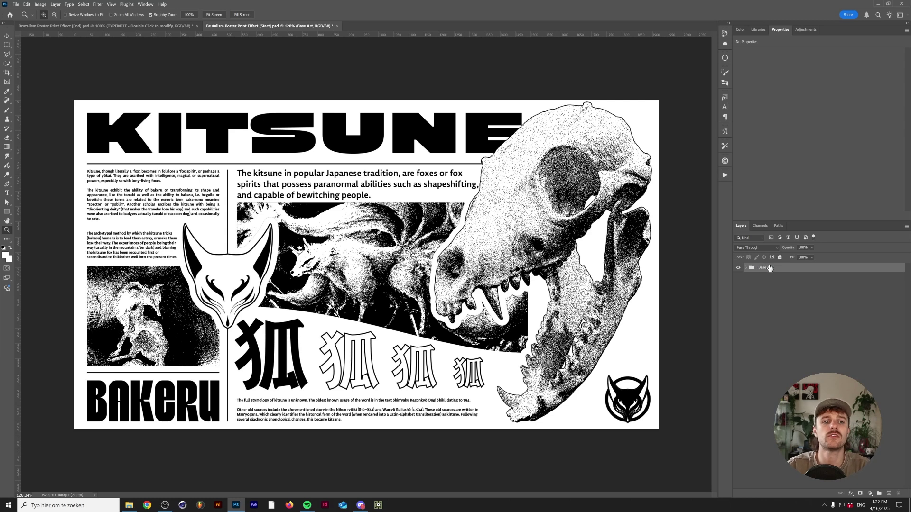
# Step: Knock out the white areas of the Base Art group with Blend If on the current layer, splitting the highlight slider with its upper half at 147
pyautogui.doubleClick(813, 270)
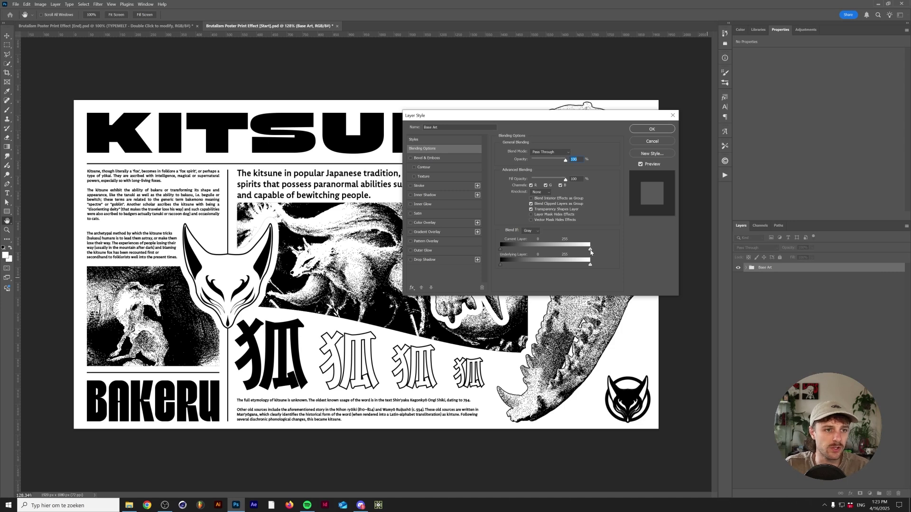
pyautogui.moveTo(590, 251); pyautogui.dragTo(552, 249)
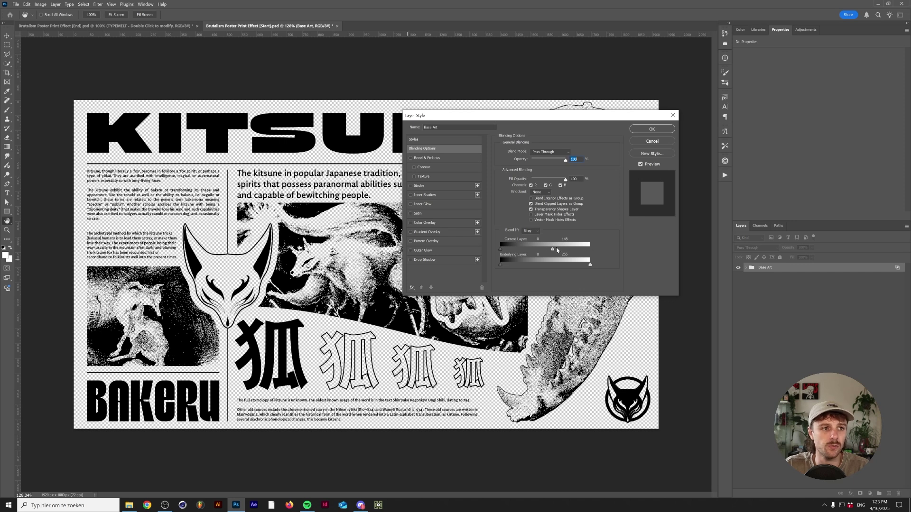
pyautogui.moveTo(553, 248); pyautogui.dragTo(529, 249)
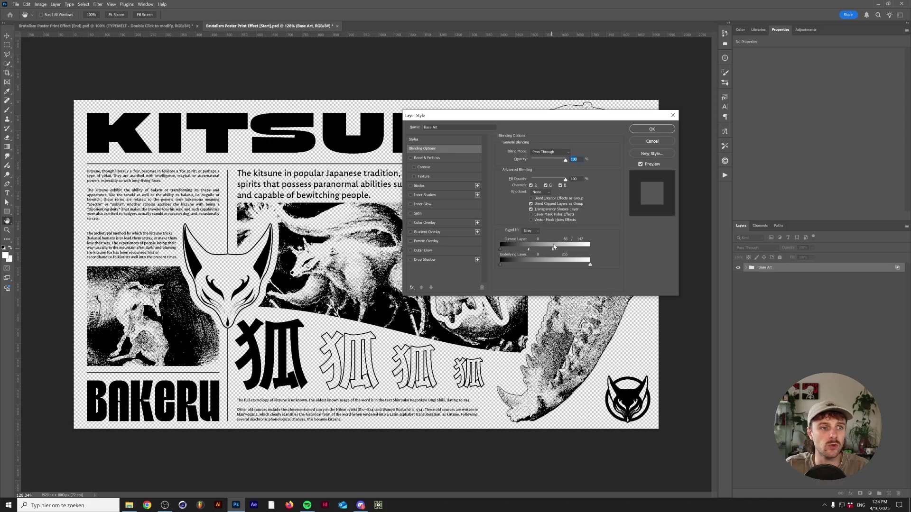
pyautogui.moveTo(409, 282); pyautogui.dragTo(553, 274)
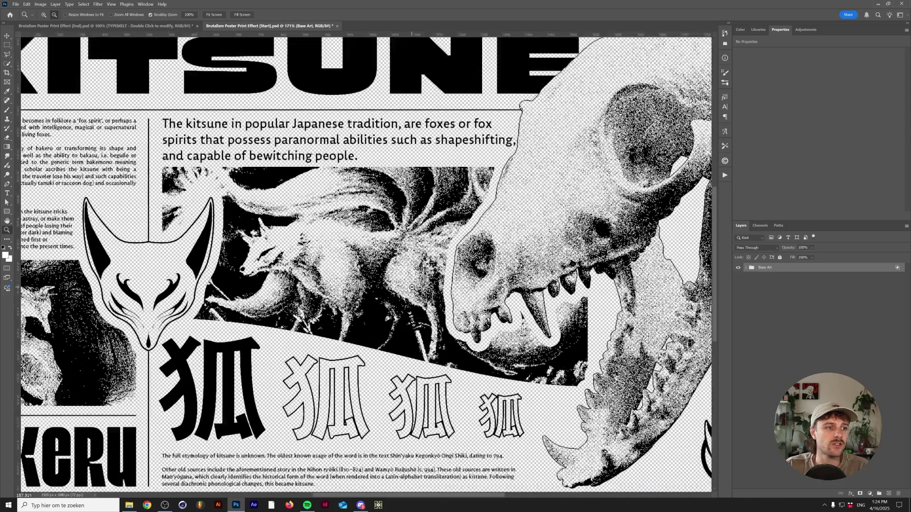
pyautogui.keyDown('alt'); pyautogui.click(554, 274); pyautogui.keyUp('alt')
pyautogui.scroll(-10, 554, 273)
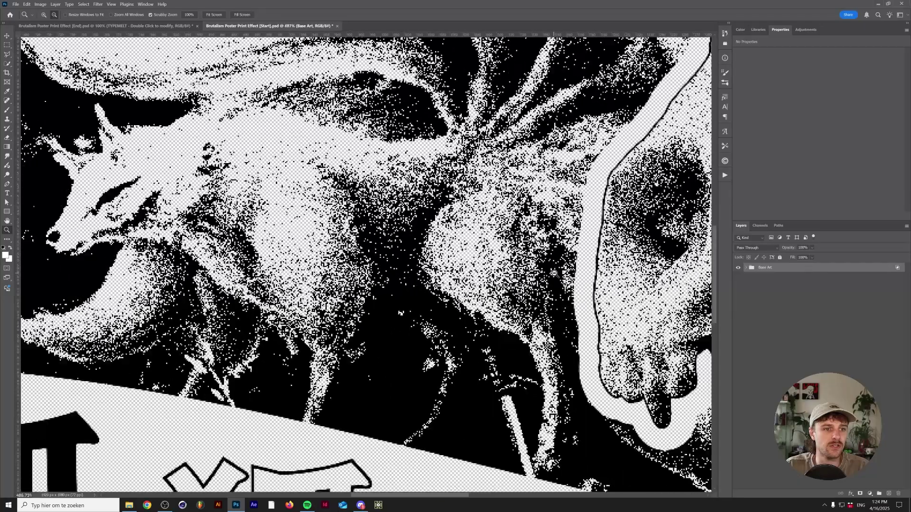
pyautogui.scroll(15, 574, 353)
pyautogui.scroll(-5, 574, 352)
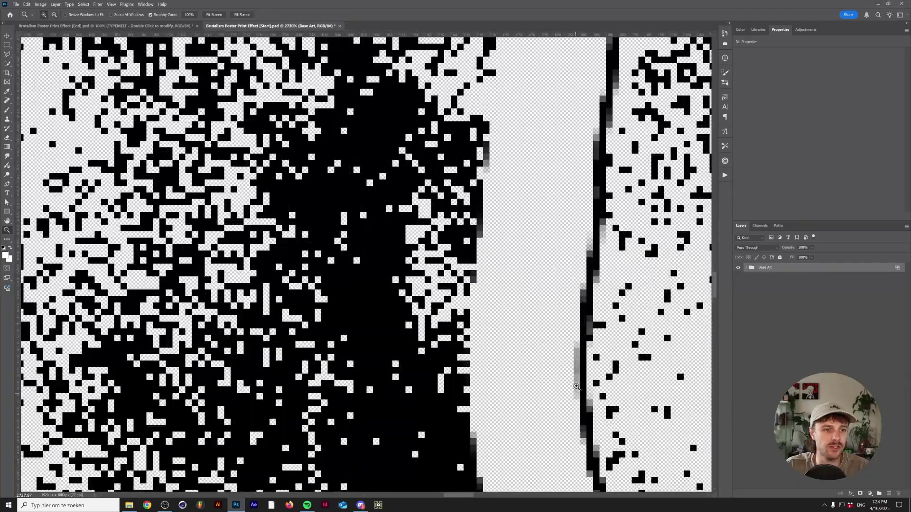
pyautogui.scroll(-12, 580, 350)
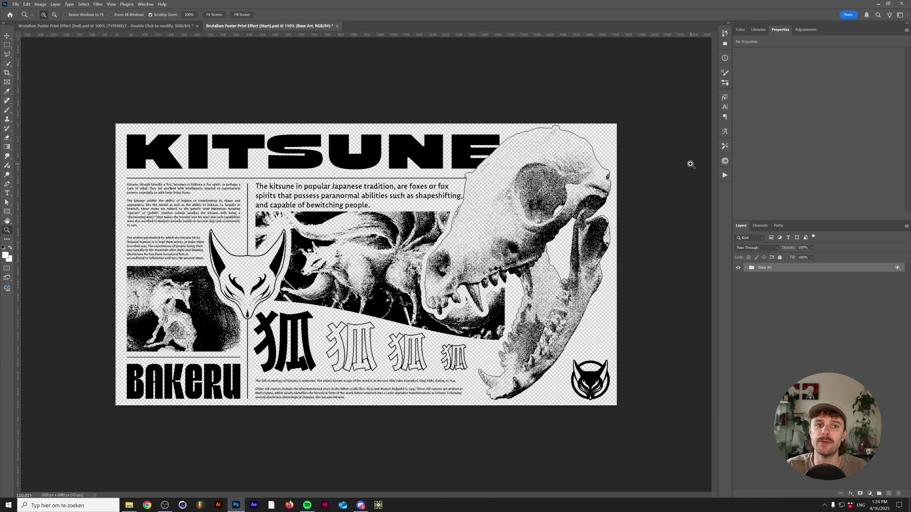
# Step: Convert the Base Art group to a smart object and run the "TYPEMELT - Detailed" action on it up to the blur stage
pyautogui.click(725, 175)
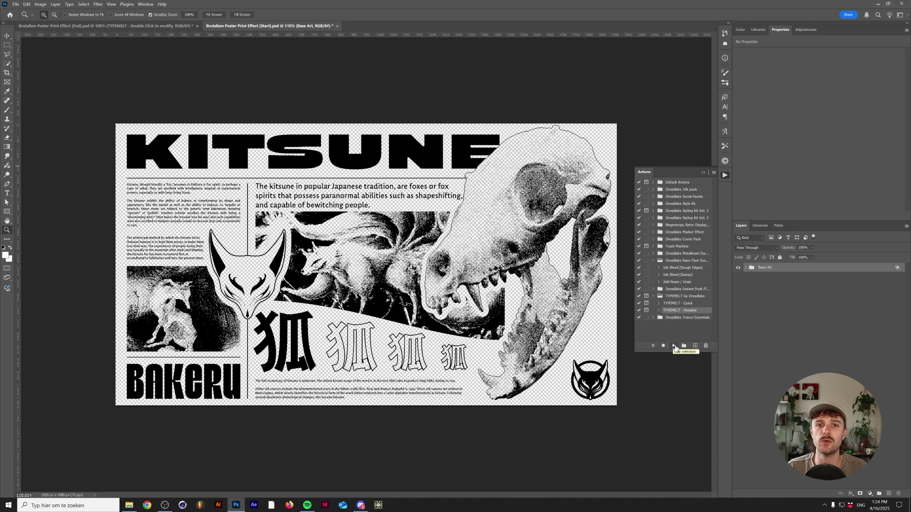
pyautogui.click(674, 346)
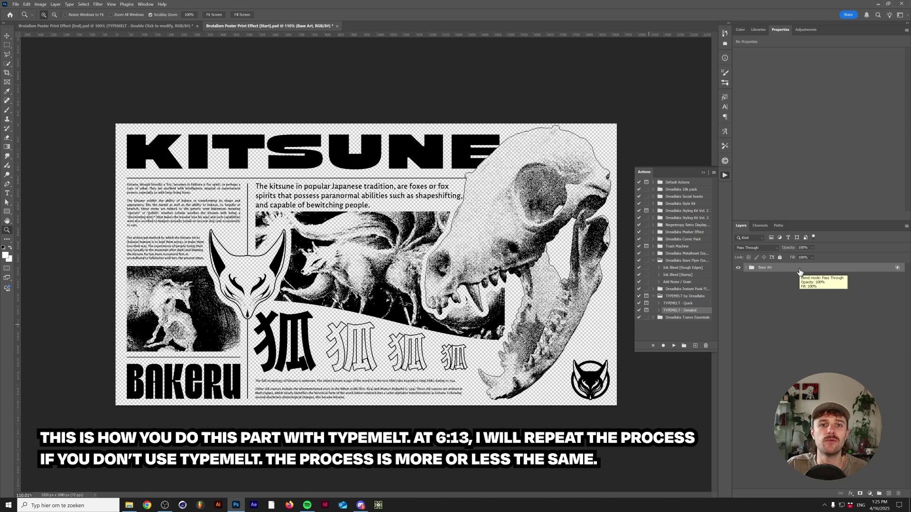
pyautogui.rightClick(800, 271)
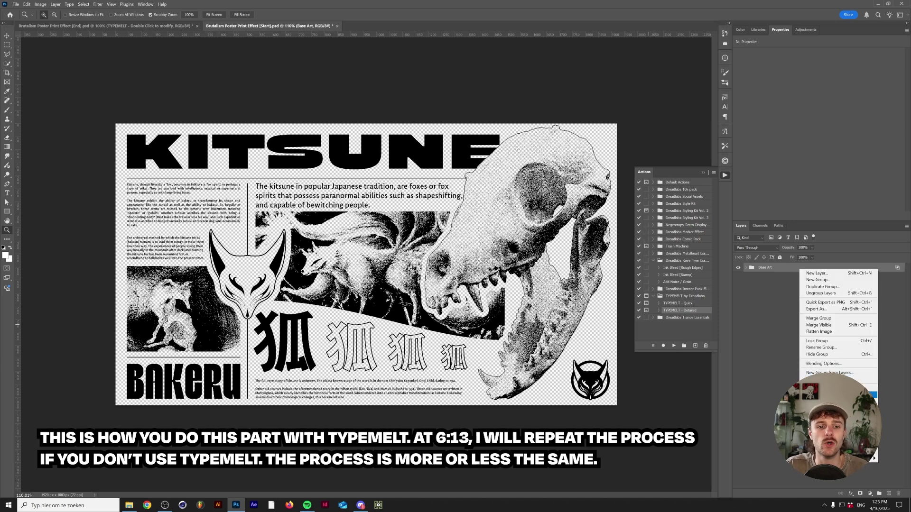
pyautogui.click(827, 412)
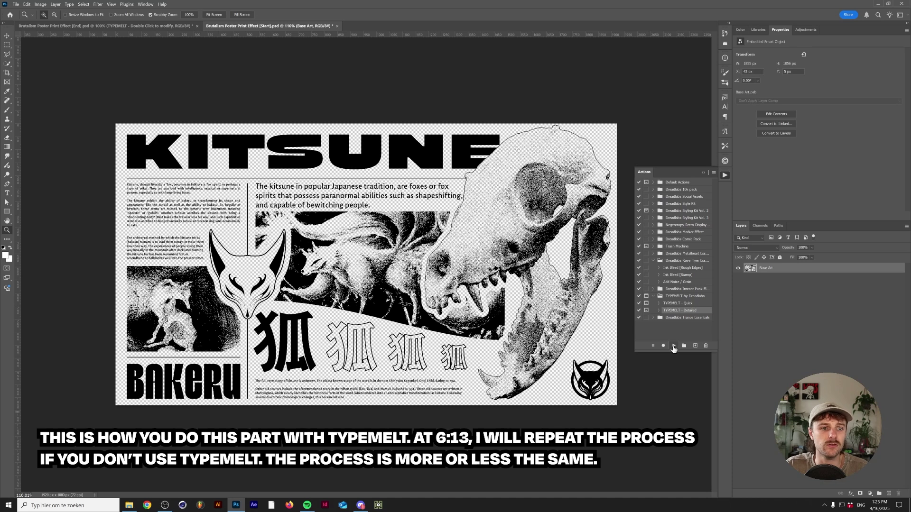
pyautogui.click(674, 346)
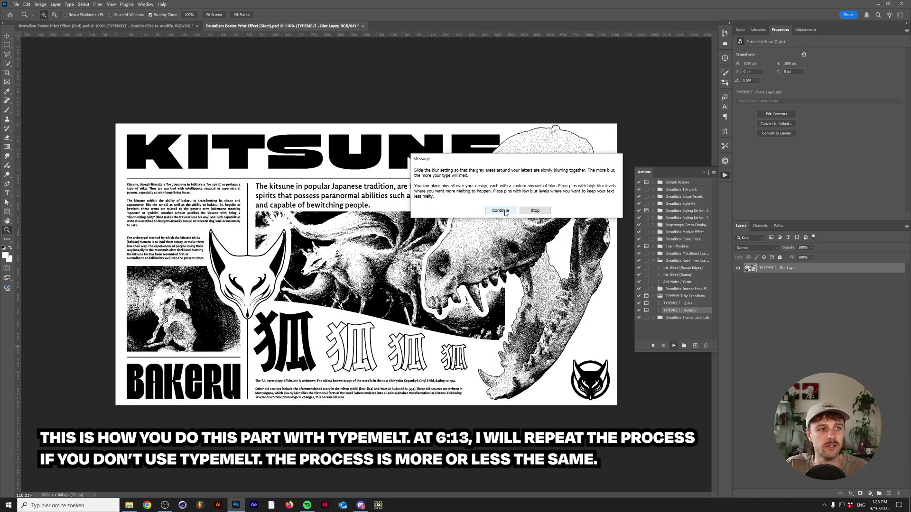
pyautogui.click(501, 211)
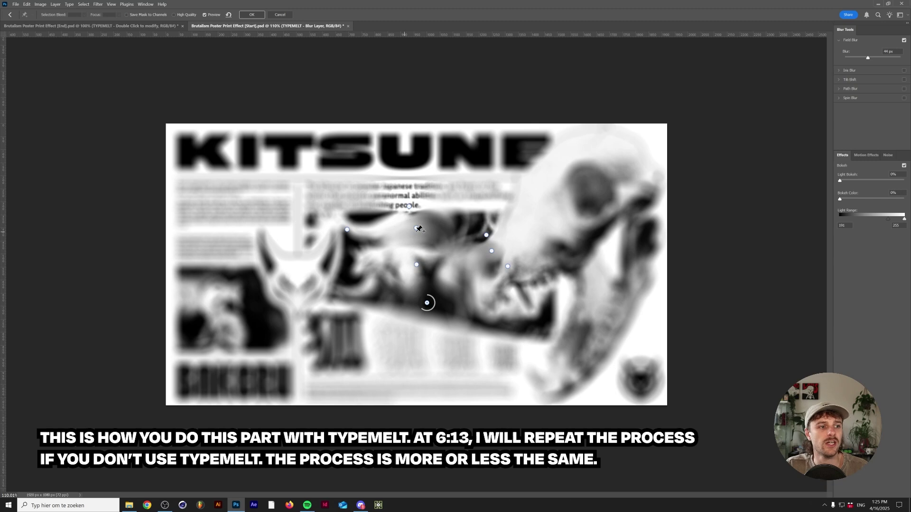
# Step: Delete the preset Field Blur pins, keeping only a 4 px pin on the fox emblem in the poster's lower-right corner
pyautogui.press('Delete')
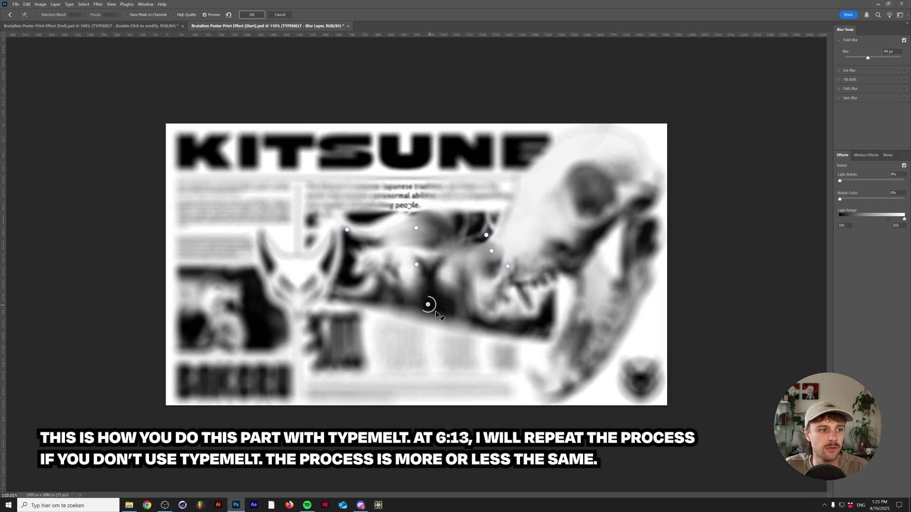
pyautogui.moveTo(603, 431); pyautogui.dragTo(649, 380)
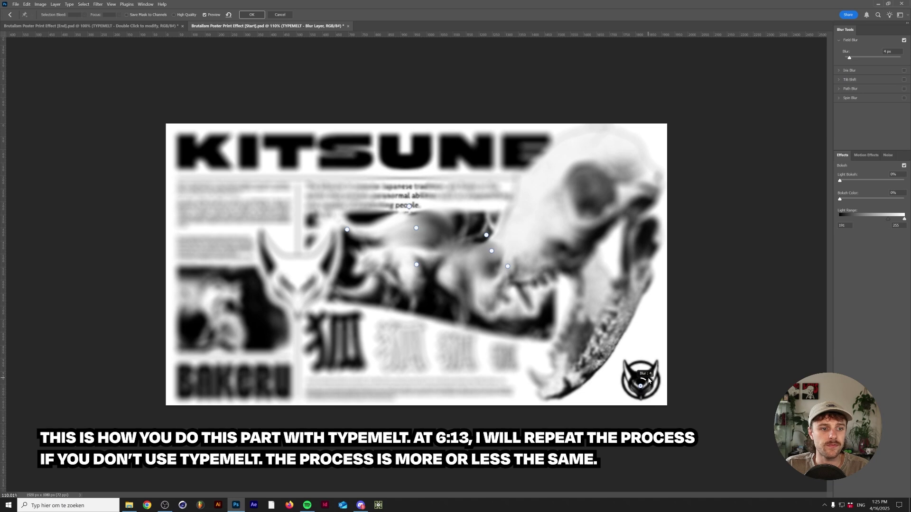
pyautogui.moveTo(508, 266); pyautogui.dragTo(265, 356)
pyautogui.moveTo(408, 205); pyautogui.dragTo(198, 138)
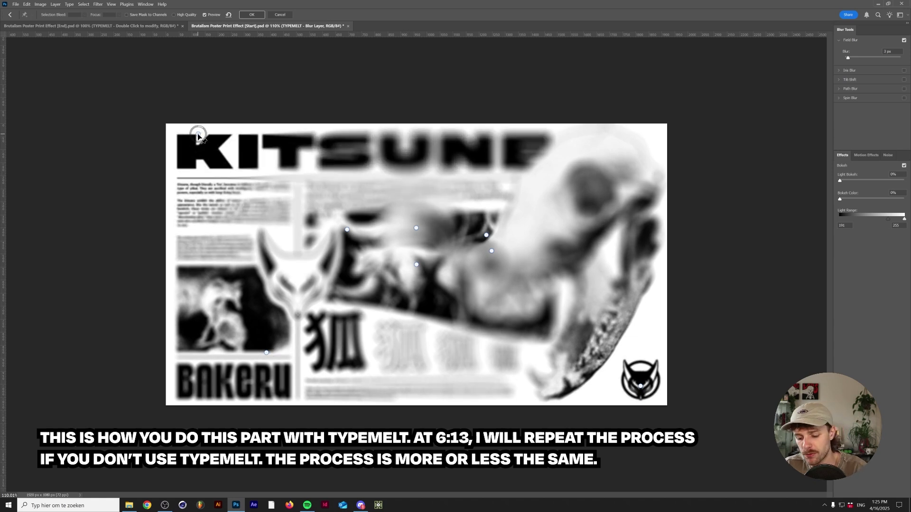
pyautogui.press('Delete')
pyautogui.click(347, 229)
pyautogui.click(266, 353)
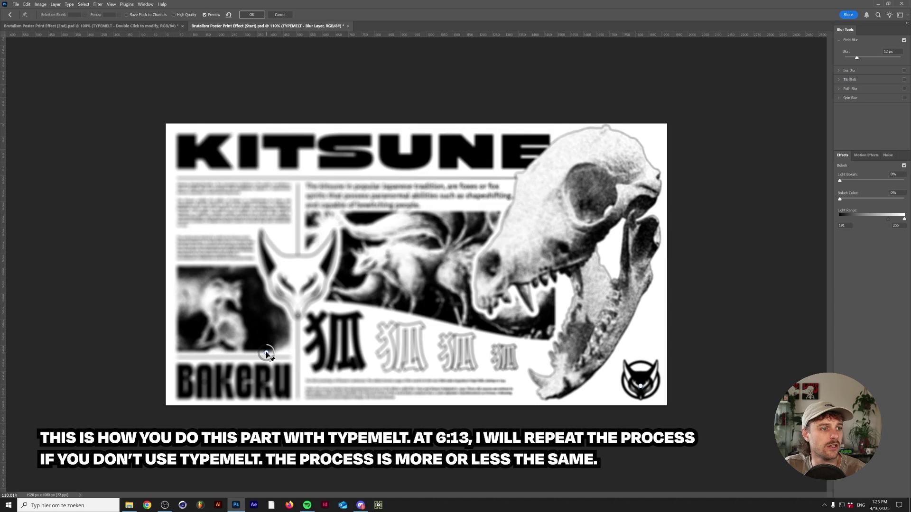
pyautogui.press('Delete')
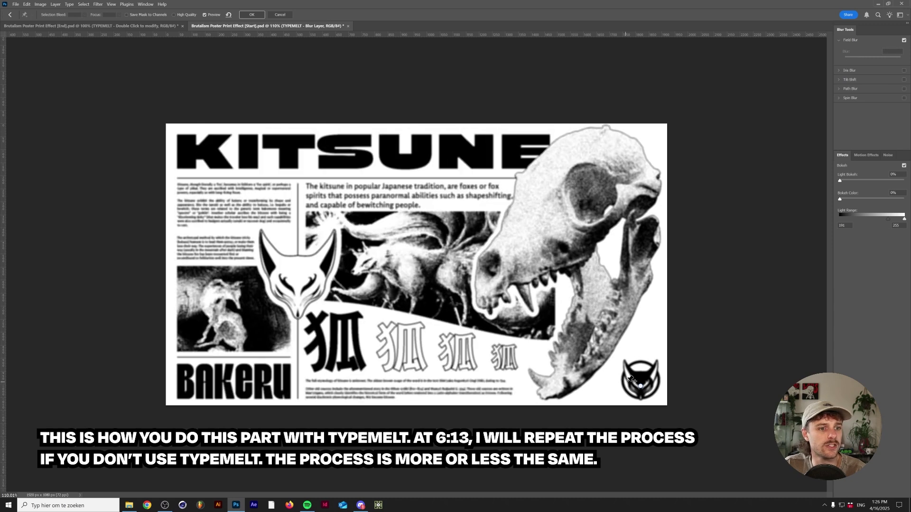
# Step: Move the Field Blur pin onto the I of the KITSUNE headline and set its blur to 16 px
pyautogui.moveTo(635, 383); pyautogui.dragTo(391, 194)
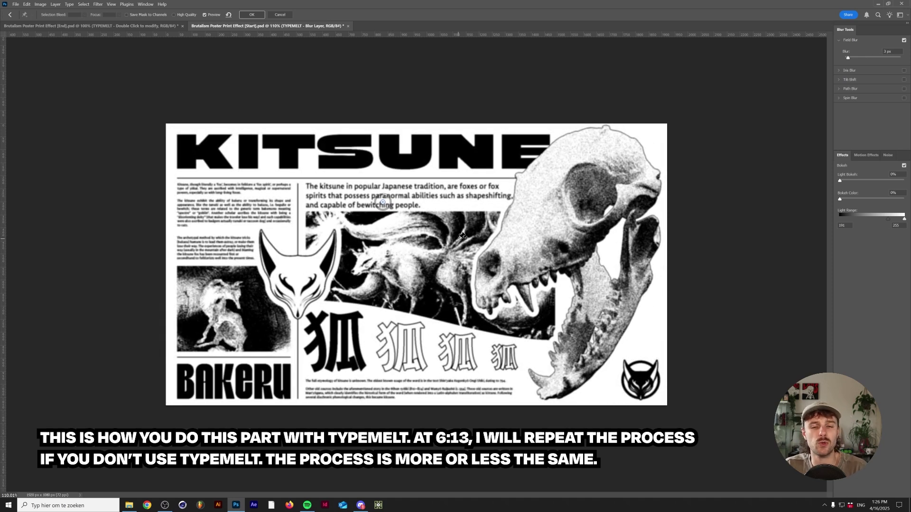
pyautogui.moveTo(382, 202); pyautogui.dragTo(269, 149)
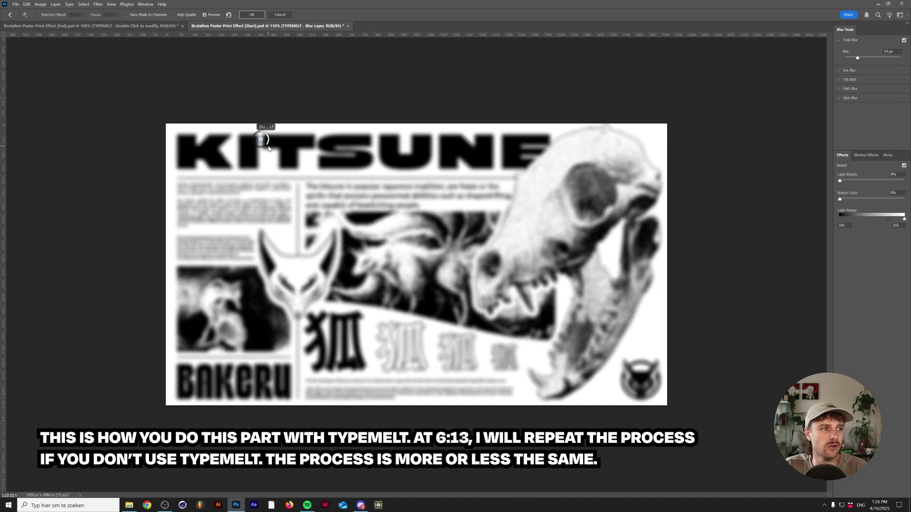
pyautogui.moveTo(269, 148); pyautogui.dragTo(267, 149)
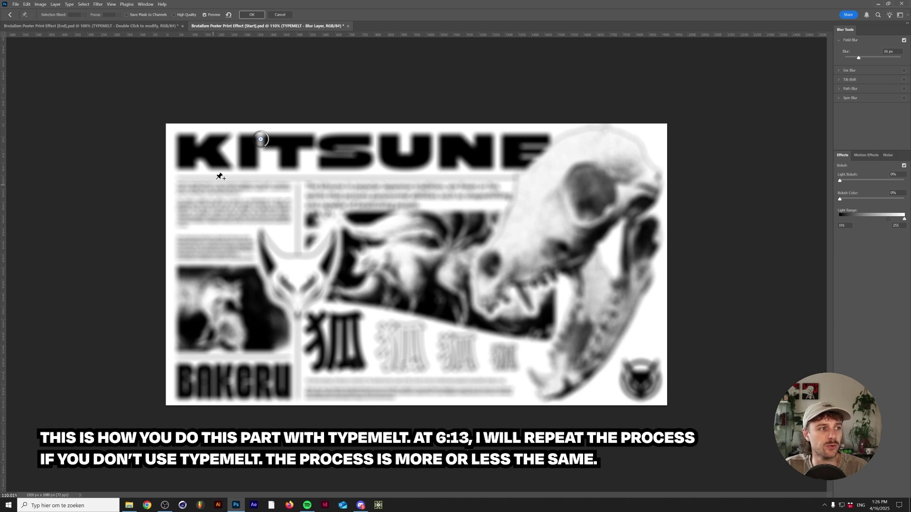
# Step: Add 1 px blur pins at the left end, the middle and the column-divider end of the rule above the left text column
pyautogui.click(181, 179)
pyautogui.moveTo(188, 178); pyautogui.dragTo(192, 162)
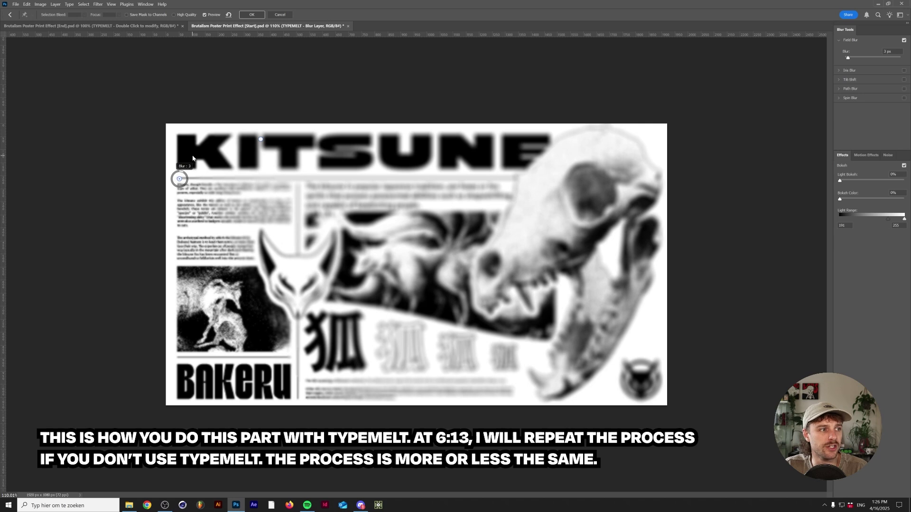
pyautogui.moveTo(191, 150); pyautogui.dragTo(187, 144)
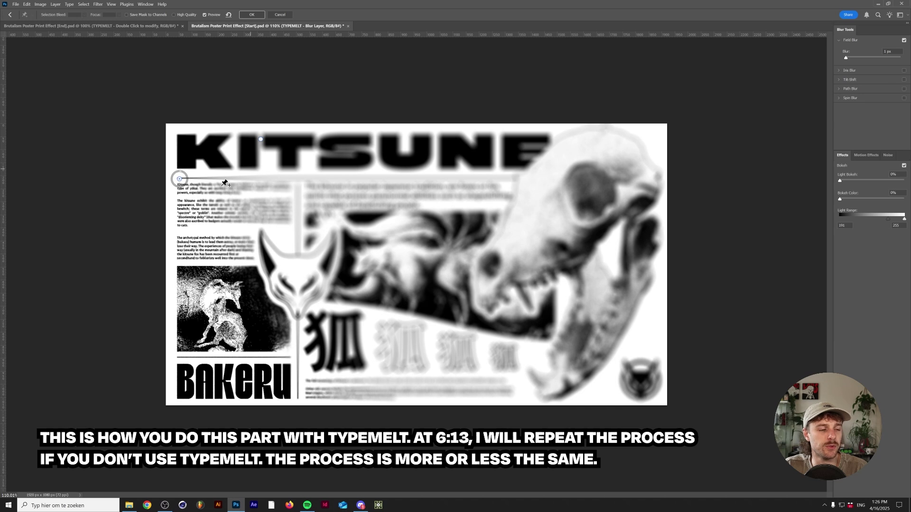
pyautogui.click(299, 180)
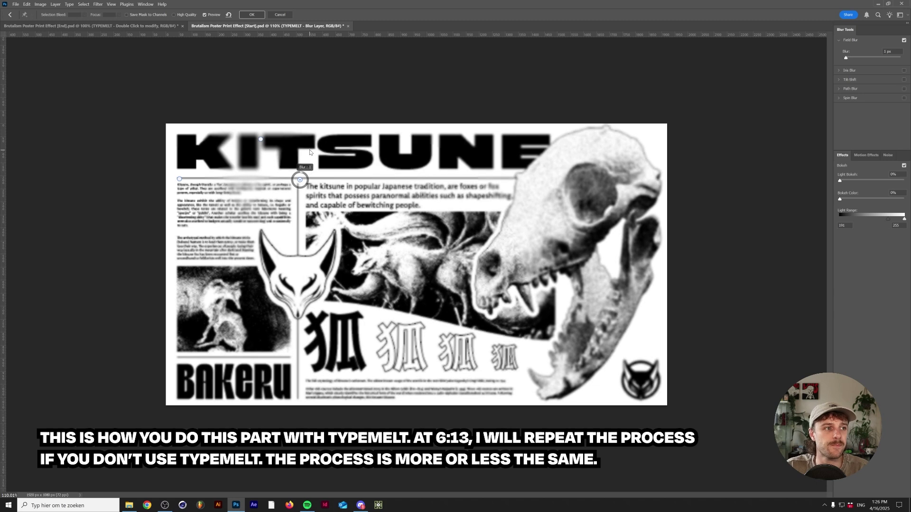
pyautogui.click(246, 178)
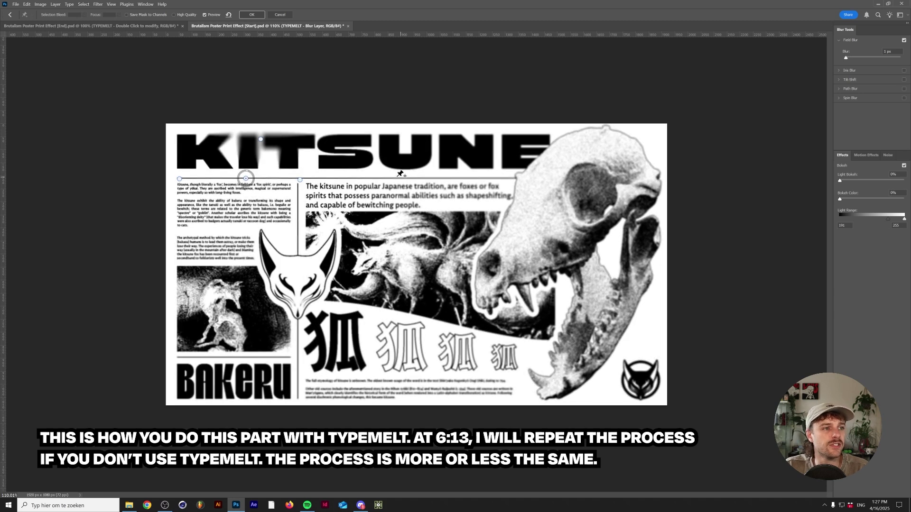
# Step: Add 1 px pins at the right end and middle of the rule above the intro text, plus a stronger blur pin above the headline's N
pyautogui.click(513, 178)
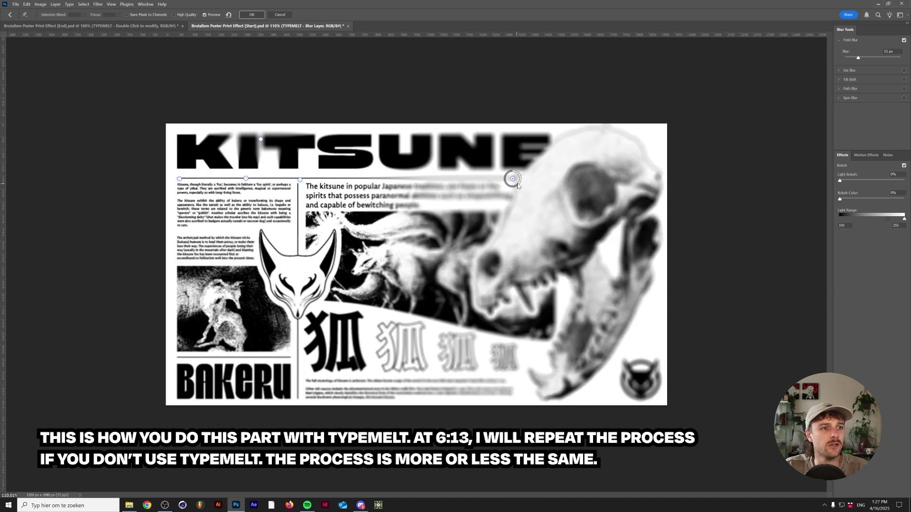
pyautogui.moveTo(518, 186); pyautogui.dragTo(522, 163)
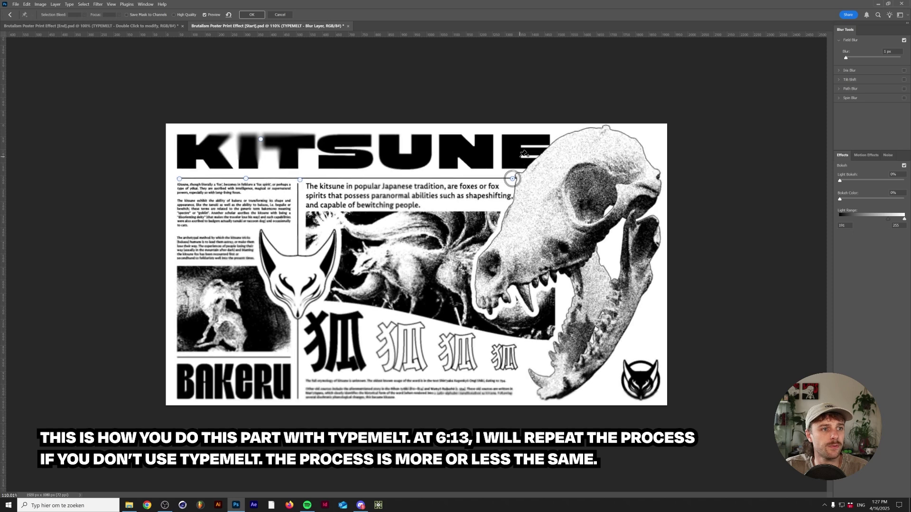
pyautogui.click(436, 130)
pyautogui.moveTo(443, 133); pyautogui.dragTo(437, 138)
pyautogui.click(424, 180)
pyautogui.moveTo(429, 182); pyautogui.dragTo(431, 156)
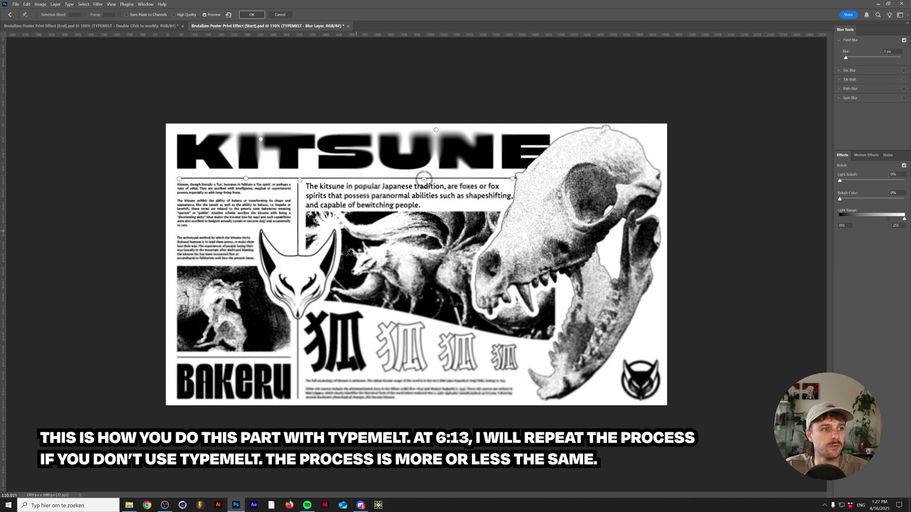
# Step: Add blur pins at the first kanji, the left photo's lower-right corner and above BAKERU, plus a 17 px pin outside the poster's lower-left corner
pyautogui.click(306, 313)
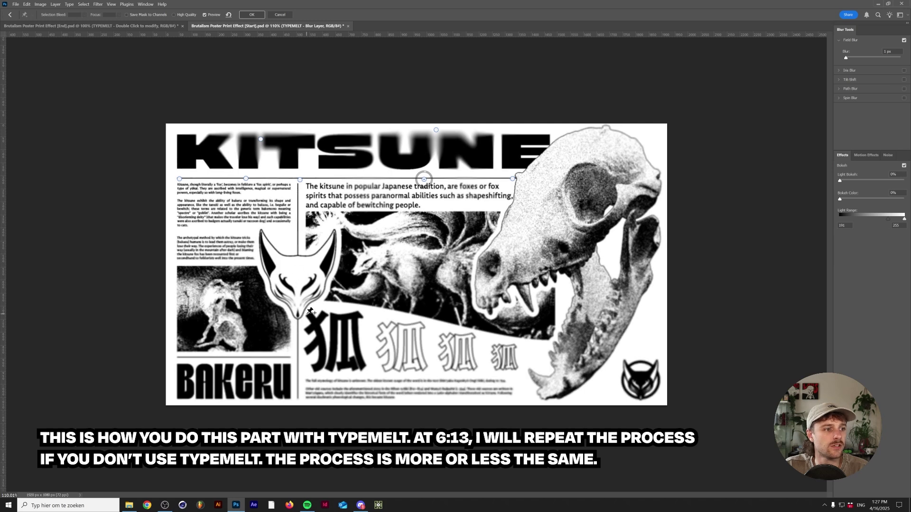
pyautogui.click(286, 342)
pyautogui.click(159, 419)
pyautogui.click(194, 355)
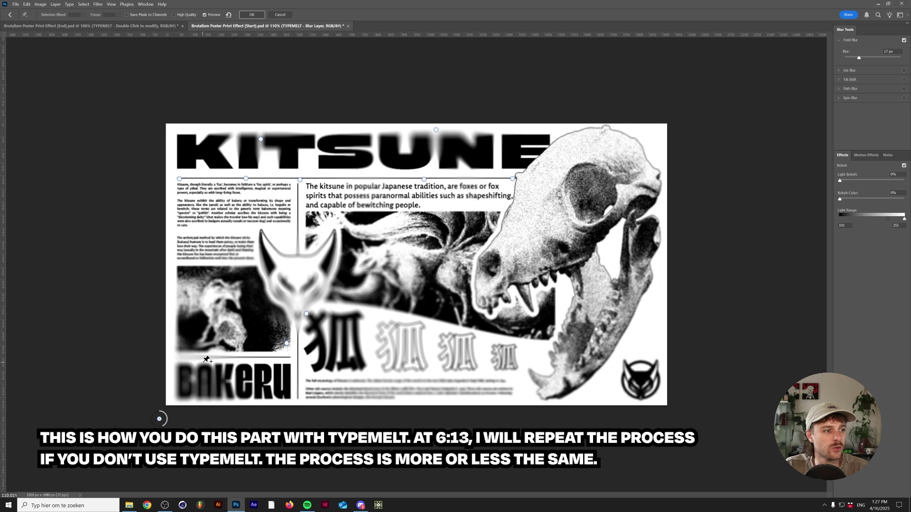
pyautogui.moveTo(202, 361); pyautogui.dragTo(198, 346)
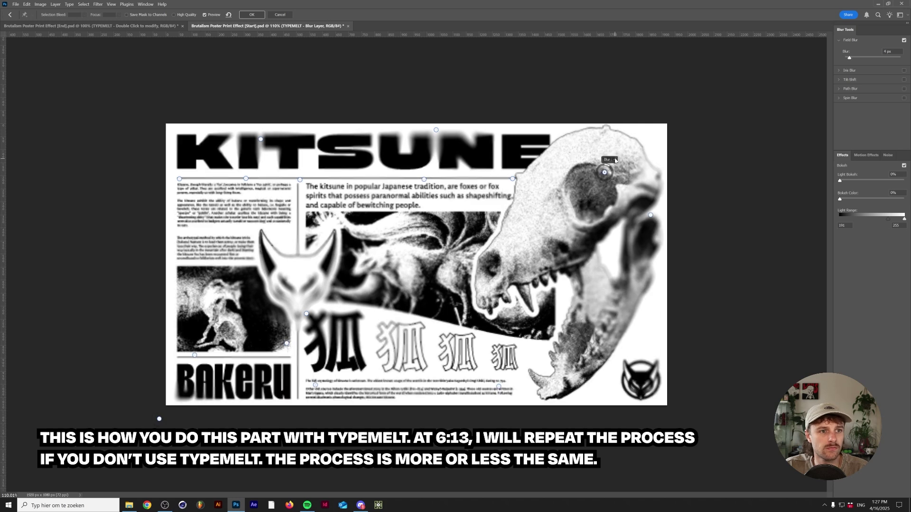
# Step: Add blur pins on the skull, beside its lower jaw and outside the poster's lower-right corner
pyautogui.moveTo(615, 160); pyautogui.dragTo(604, 162)
pyautogui.click(619, 350)
pyautogui.click(690, 426)
# Step: Place blur pins around the fox mask, first kanji and outlined kanji, add a 15 px pin beside the skull's top, and apply the blur
pyautogui.click(336, 282)
pyautogui.click(291, 282)
pyautogui.moveTo(306, 313); pyautogui.dragTo(308, 323)
pyautogui.click(404, 370)
pyautogui.click(557, 132)
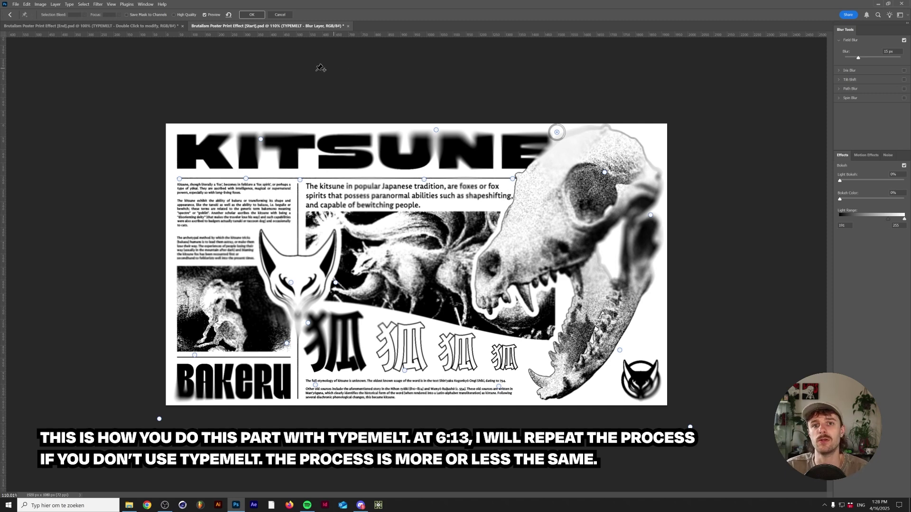
pyautogui.click(251, 16)
# Step: Set the Levels input black point to 171 and white point to 181, and let the TYPEMELT action finish
pyautogui.click(487, 206)
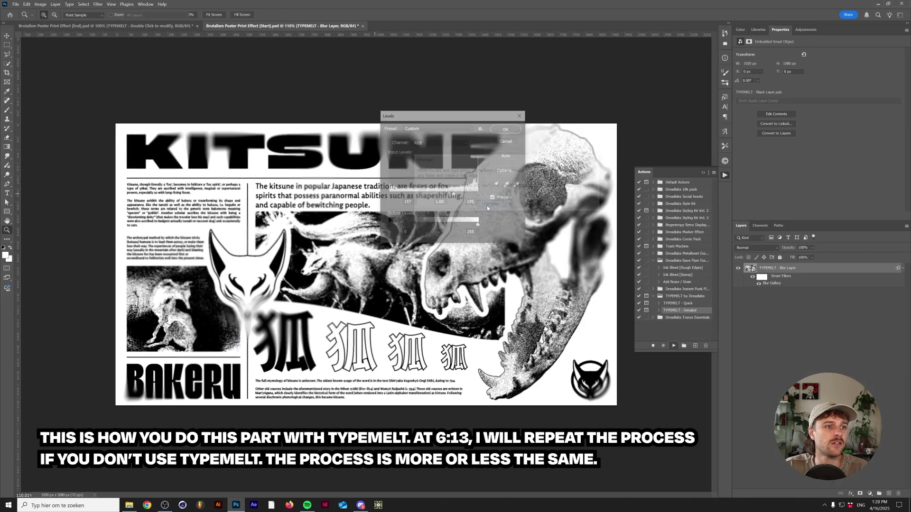
pyautogui.moveTo(424, 119); pyautogui.dragTo(611, 311)
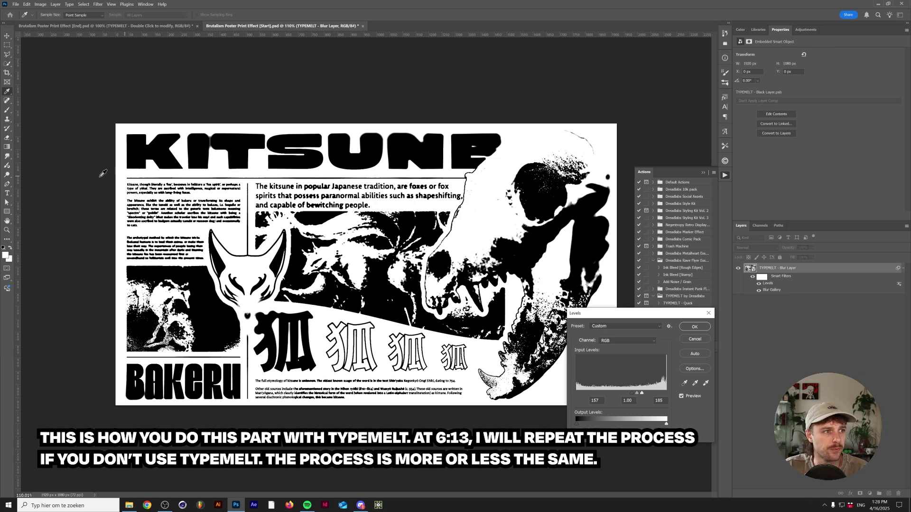
pyautogui.moveTo(642, 393); pyautogui.dragTo(639, 393)
pyautogui.moveTo(631, 393)
pyautogui.mouseDown()
pyautogui.moveTo(611, 392)
pyautogui.moveTo(628, 393)
pyautogui.mouseUp()
pyautogui.moveTo(640, 393)
pyautogui.mouseDown()
pyautogui.moveTo(660, 393)
pyautogui.moveTo(649, 394)
pyautogui.mouseUp()
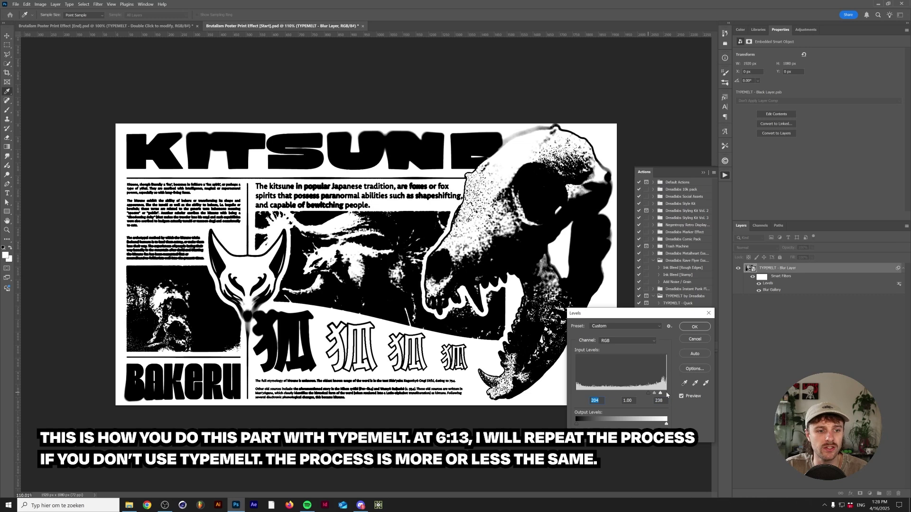
pyautogui.moveTo(660, 394); pyautogui.dragTo(640, 391)
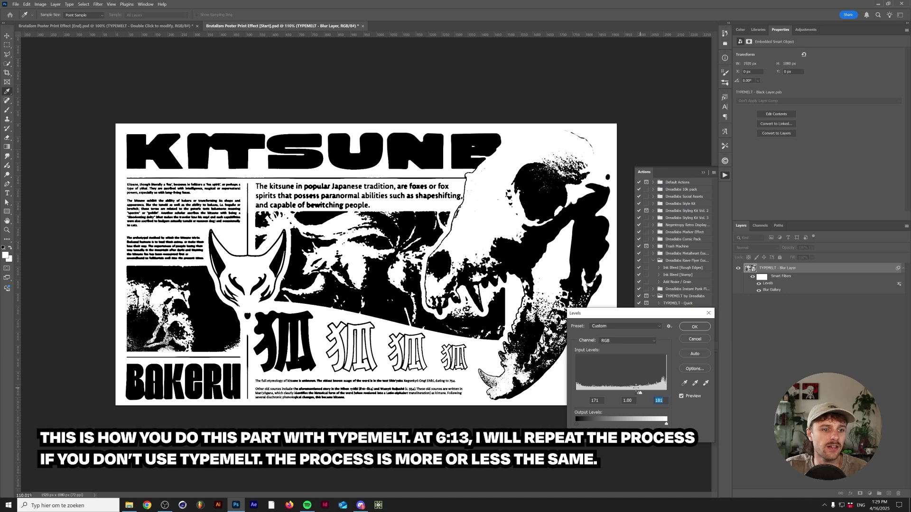
pyautogui.click(693, 329)
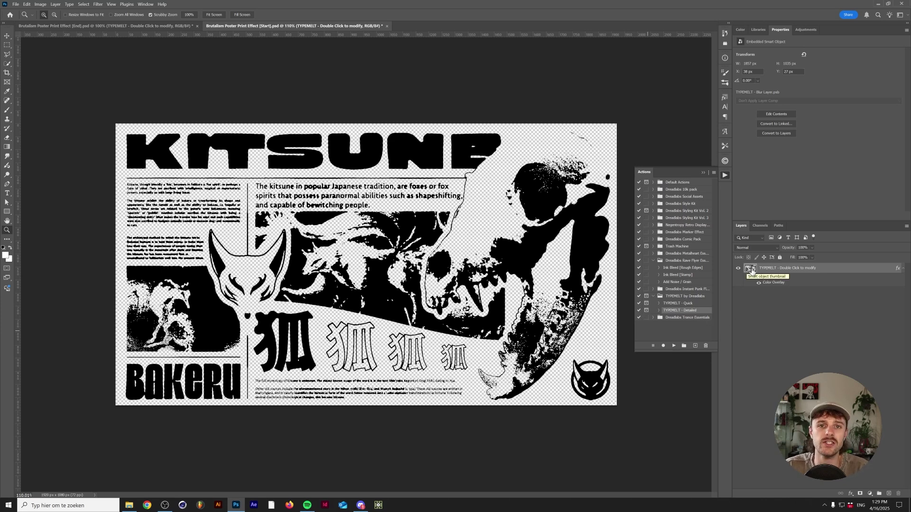
# Step: Open the TYPEMELT smart object and the Black Layer artwork nested inside it, and close the nested artwork
pyautogui.doubleClick(749, 269)
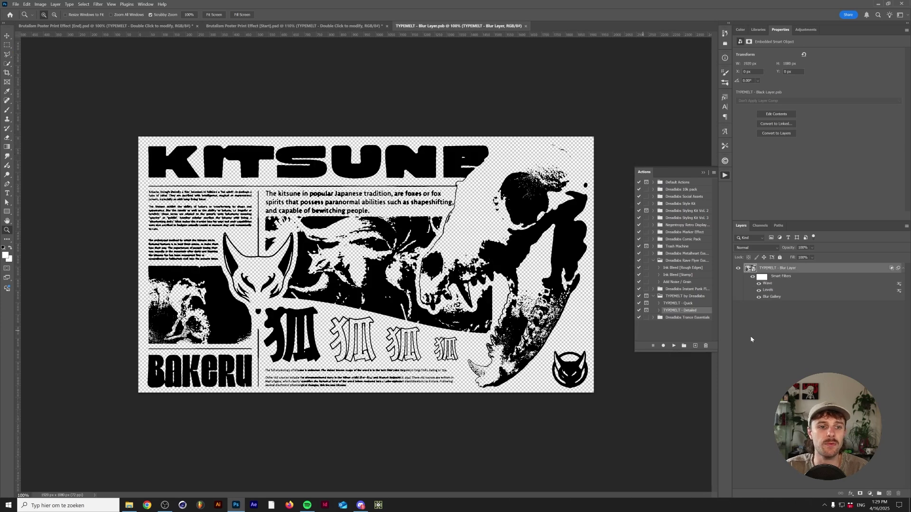
pyautogui.doubleClick(751, 269)
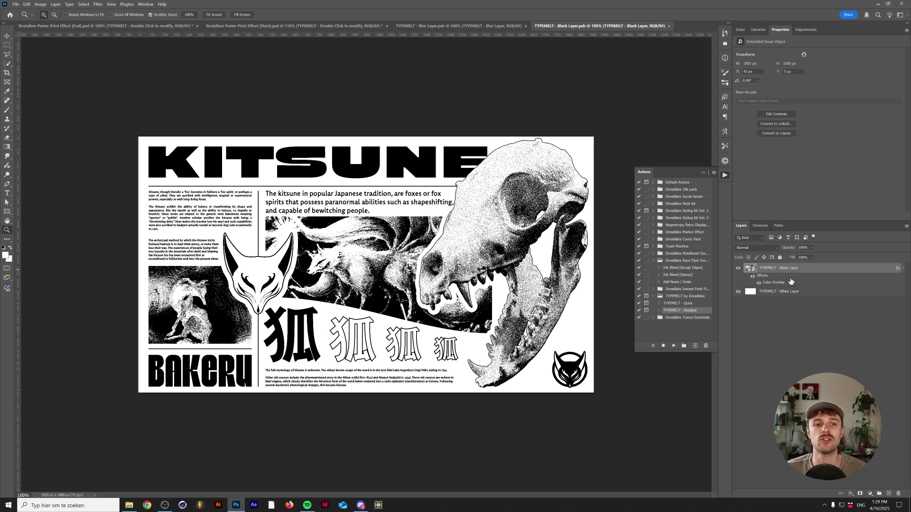
pyautogui.hotkey('ctrl', 'w')
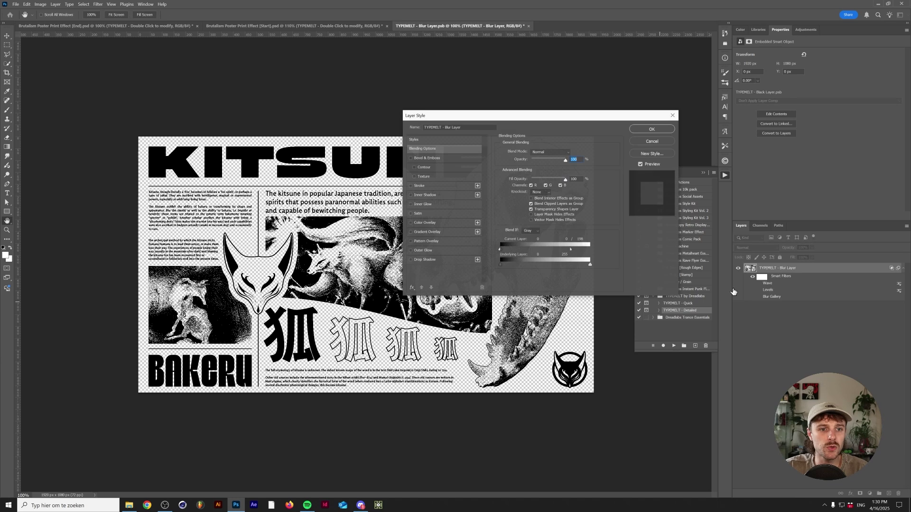
# Step: Turn on the Blur Gallery, Levels and Wave smart filters of the TYPEMELT - Blur Layer one by one
pyautogui.click(759, 297)
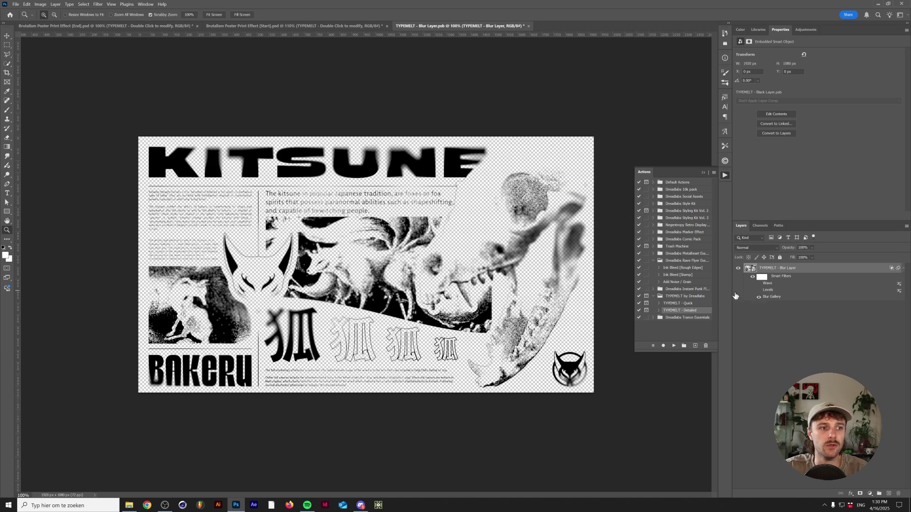
pyautogui.click(759, 290)
pyautogui.click(759, 283)
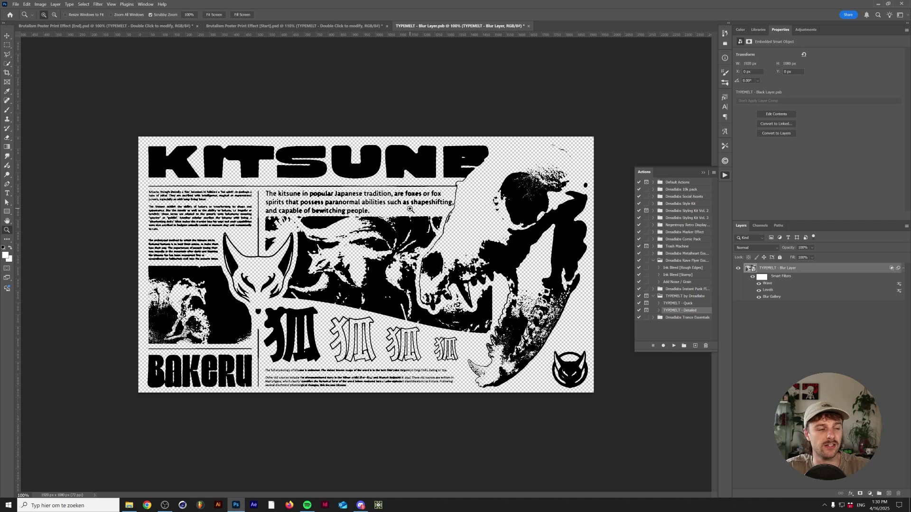
# Step: Inspect the Blend If sliders of the TYPEMELT - Blur Layer and close the Blur Layer document
pyautogui.doubleClick(882, 268)
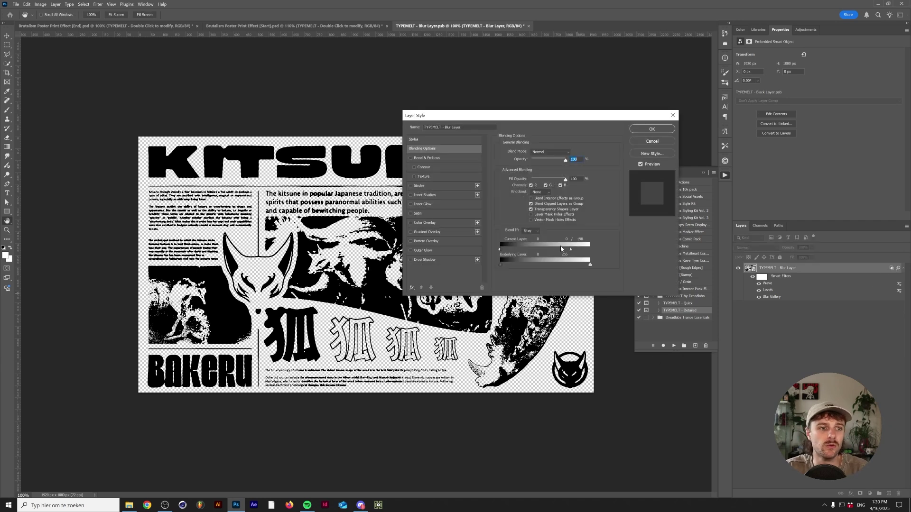
pyautogui.moveTo(570, 249); pyautogui.dragTo(564, 250)
pyautogui.click(650, 129)
pyautogui.press('Escape')
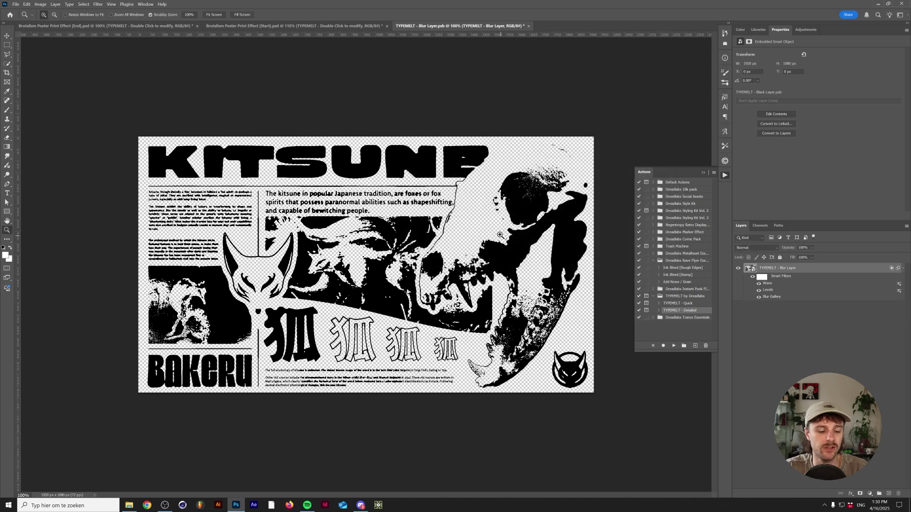
pyautogui.click(529, 26)
pyautogui.click(476, 189)
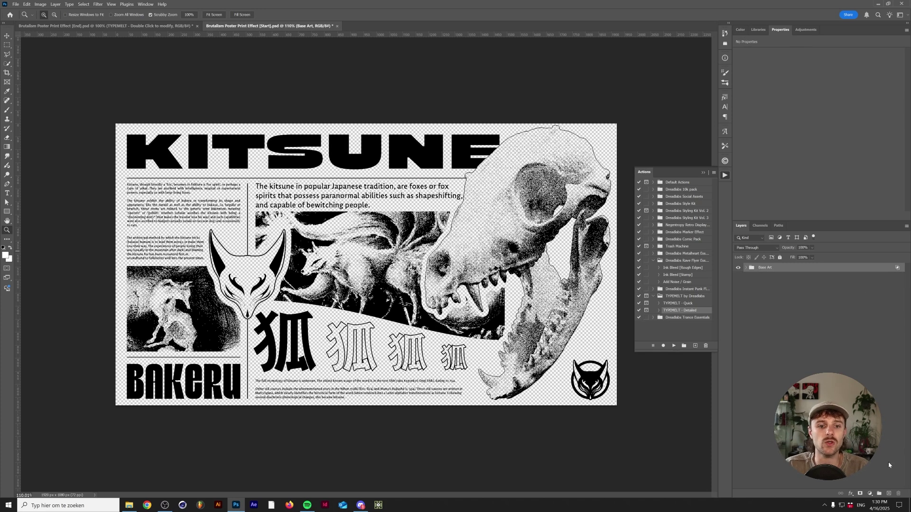
# Step: Convert the Base Art group to a smart object
pyautogui.rightClick(852, 268)
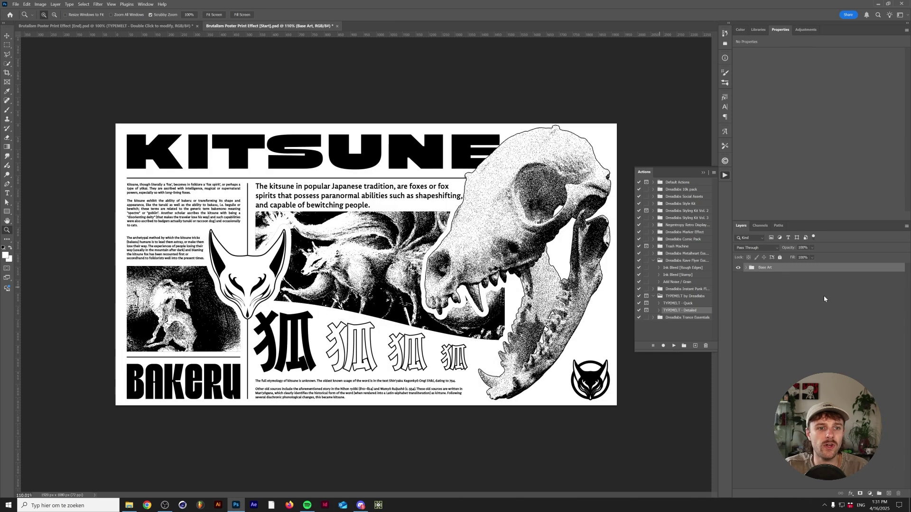
pyautogui.rightClick(839, 268)
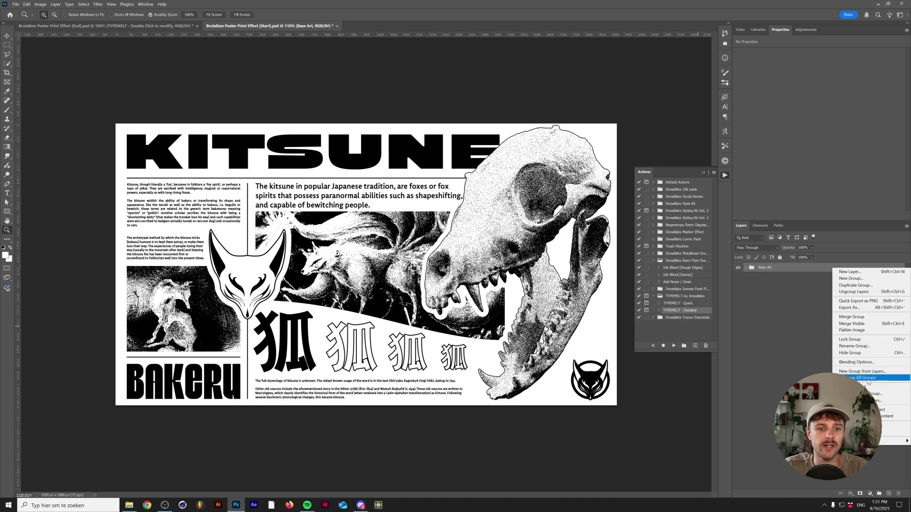
pyautogui.click(882, 394)
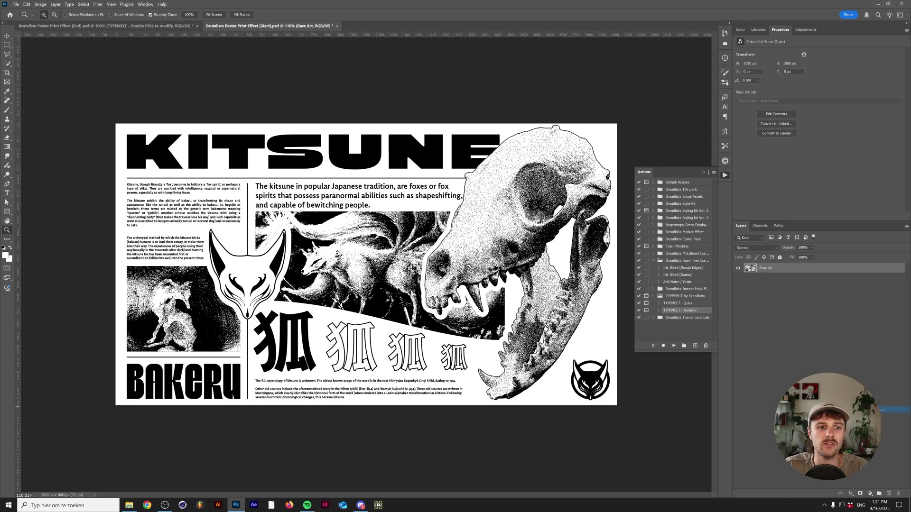
# Step: Start a Field Blur on the Base Art smart object and place a 13 px pin above the NE of the KITSUNE headline
pyautogui.click(97, 4)
pyautogui.moveTo(156, 98)
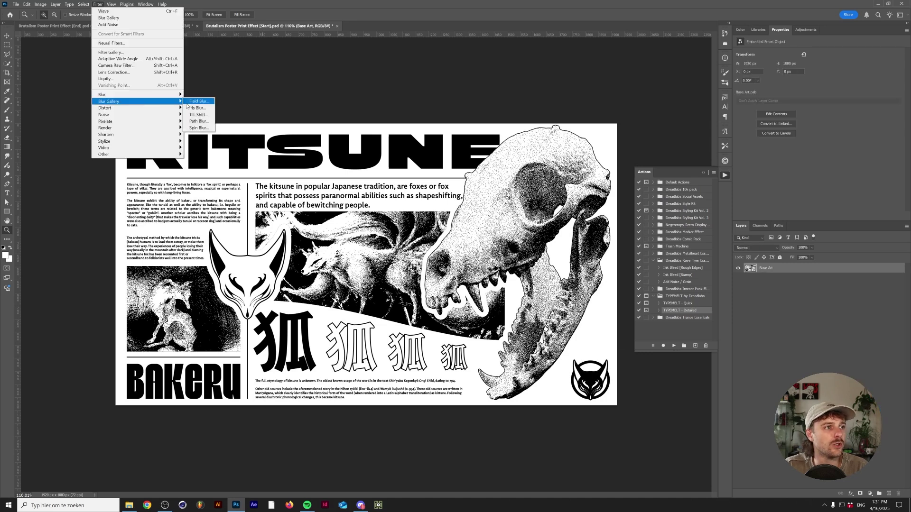
pyautogui.click(197, 100)
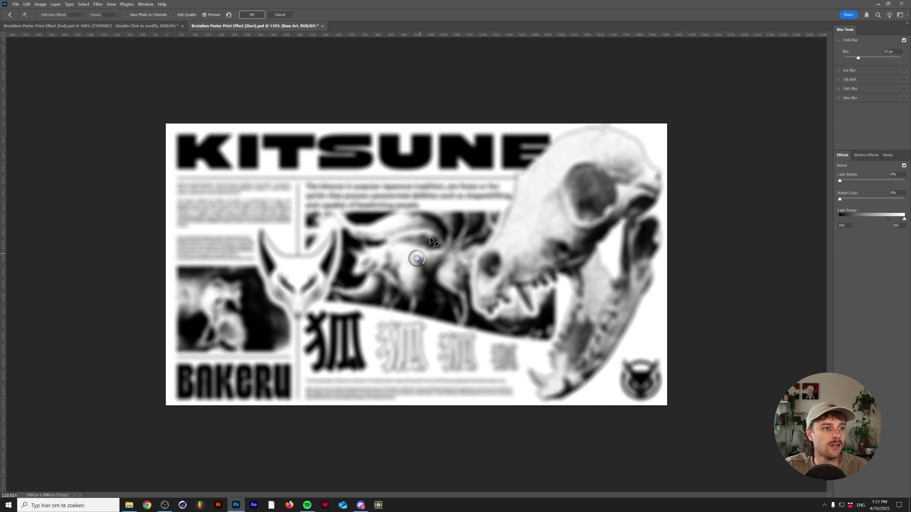
pyautogui.moveTo(497, 132); pyautogui.dragTo(505, 134)
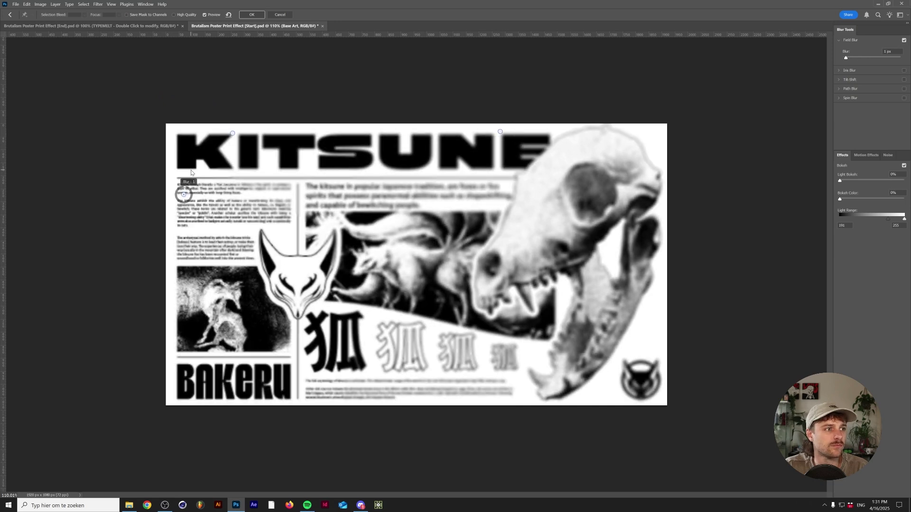
# Step: Add blur pins by the first kanji, above BAKERU, outside the lower-left corner and along the fine print, plus a 1 px pin on the fox emblem
pyautogui.click(304, 318)
pyautogui.click(218, 360)
pyautogui.click(143, 410)
pyautogui.click(313, 383)
pyautogui.click(506, 386)
pyautogui.click(637, 388)
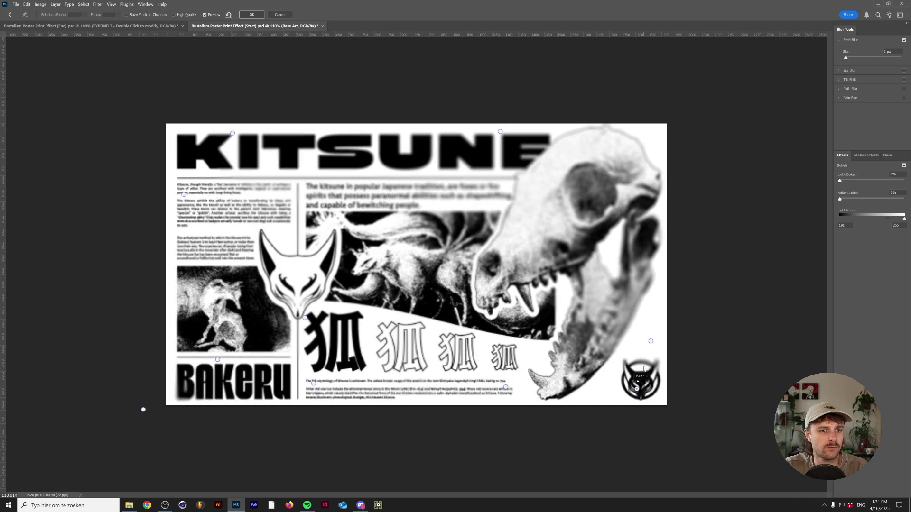
# Step: Add blur pins on the skull's jaw, above the skull, in the intro text and on the left rule, and apply the Field Blur
pyautogui.click(601, 263)
pyautogui.click(550, 136)
pyautogui.click(386, 196)
pyautogui.moveTo(380, 189); pyautogui.dragTo(385, 171)
pyautogui.click(250, 177)
pyautogui.press('Return')
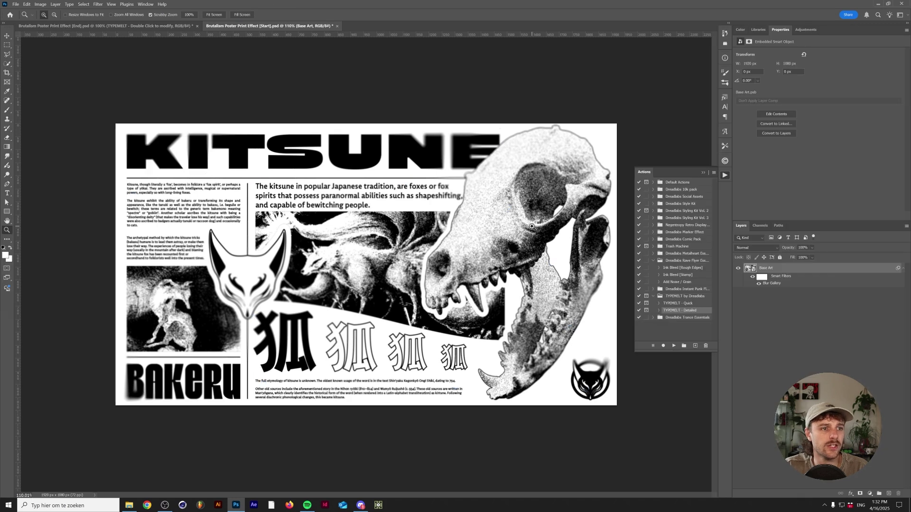
# Step: Apply a Levels adjustment to the Base Art smart object with the black and white input points brought close together, turning the blur into hard edges
pyautogui.click(41, 5)
pyautogui.moveTo(77, 21)
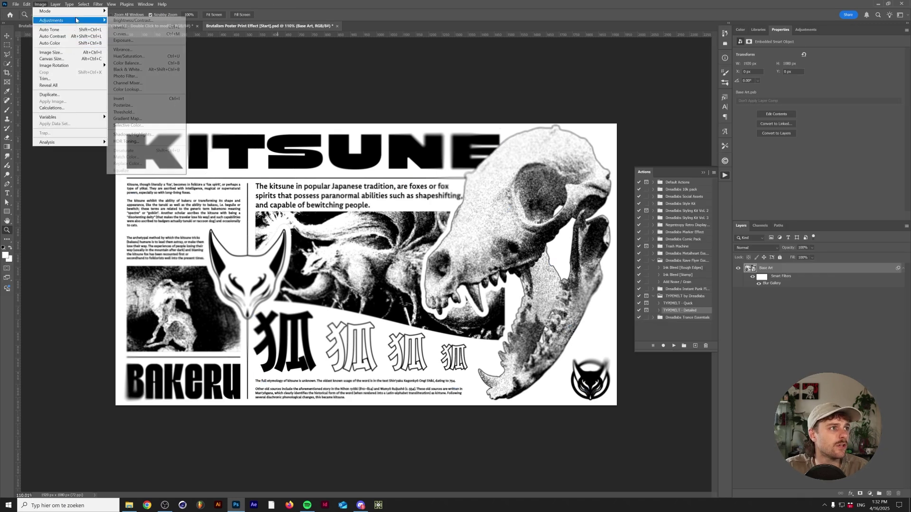
pyautogui.click(145, 27)
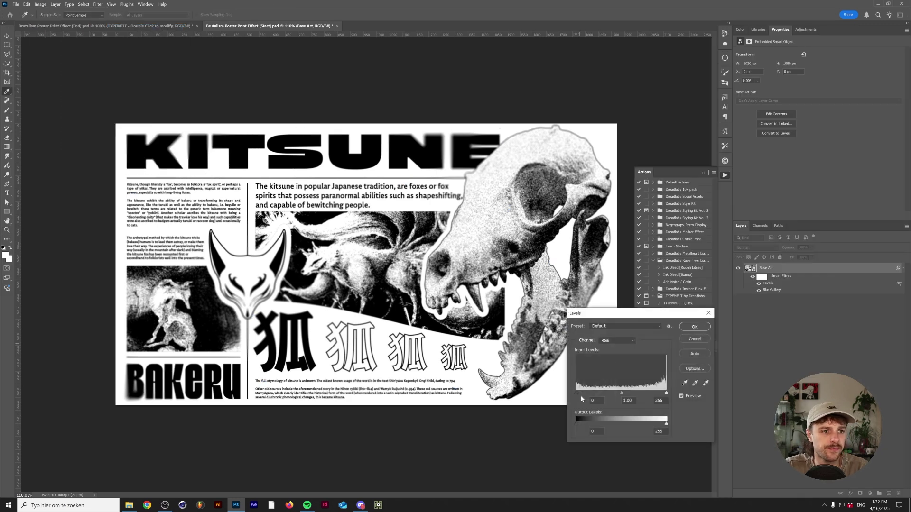
pyautogui.moveTo(576, 393); pyautogui.dragTo(633, 392)
pyautogui.moveTo(666, 393); pyautogui.dragTo(643, 393)
pyautogui.click(694, 326)
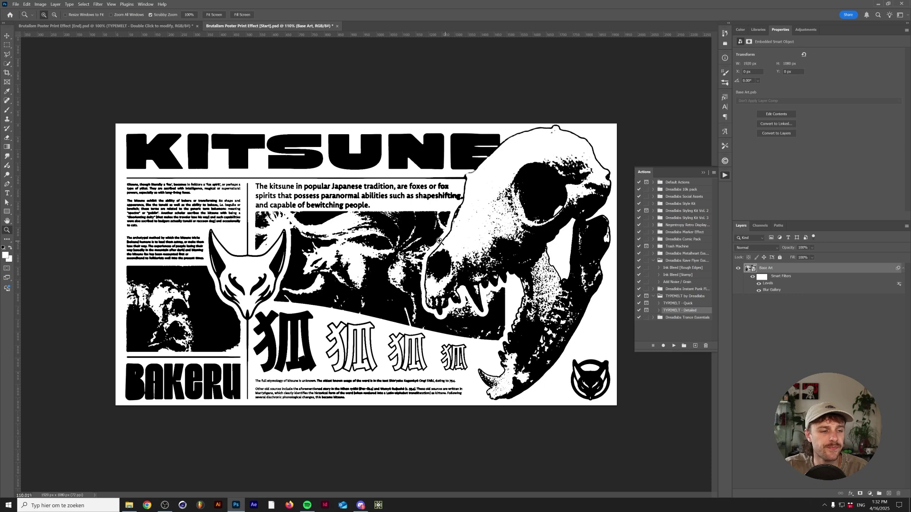
# Step: Examine the ink-bleed edges on the kanji, fox mask, body text and headline up close
pyautogui.moveTo(440, 241); pyautogui.dragTo(440, 246)
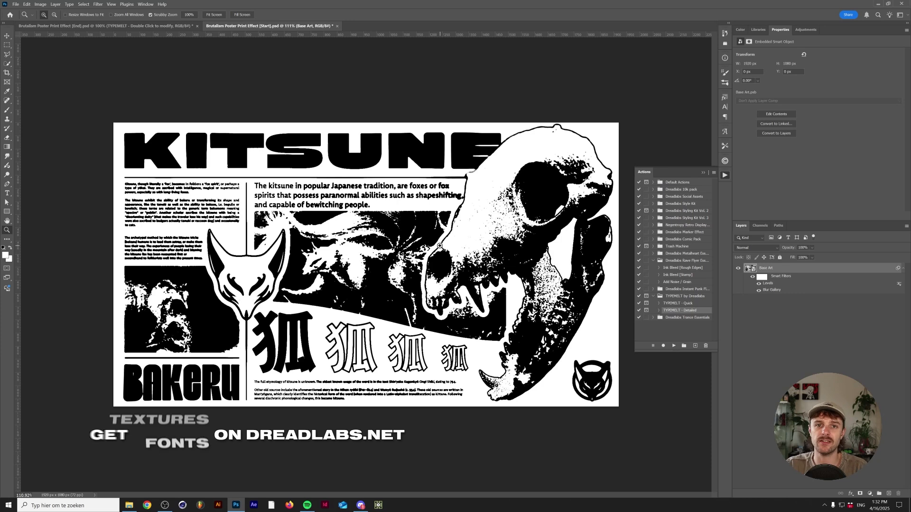
pyautogui.scroll(6, 360, 323)
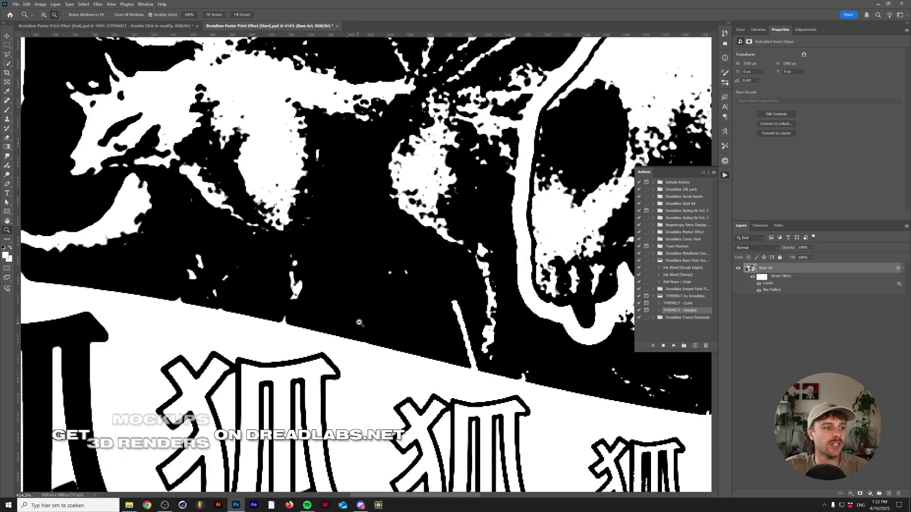
pyautogui.scroll(3, 360, 323)
pyautogui.moveTo(380, 364); pyautogui.dragTo(410, 245)
pyautogui.scroll(-3, 409, 246)
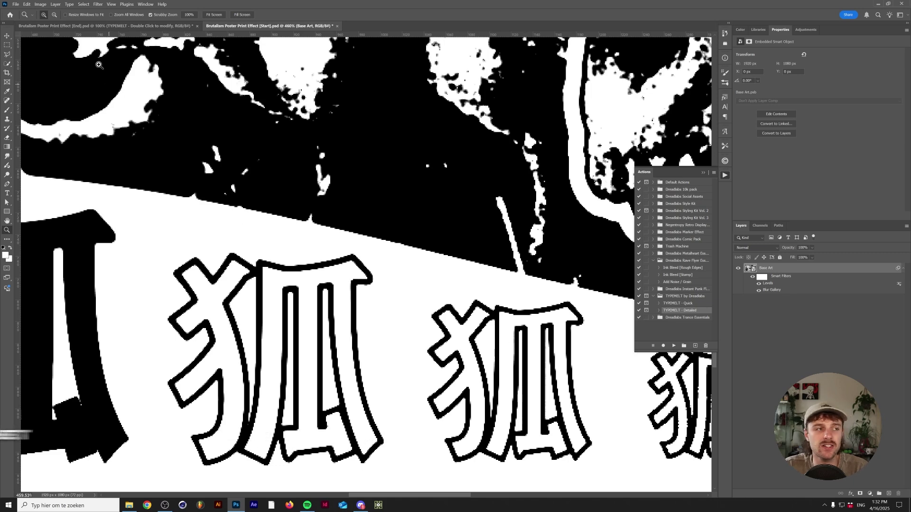
pyautogui.scroll(-3, 224, 162)
pyautogui.moveTo(156, 131); pyautogui.dragTo(536, 339)
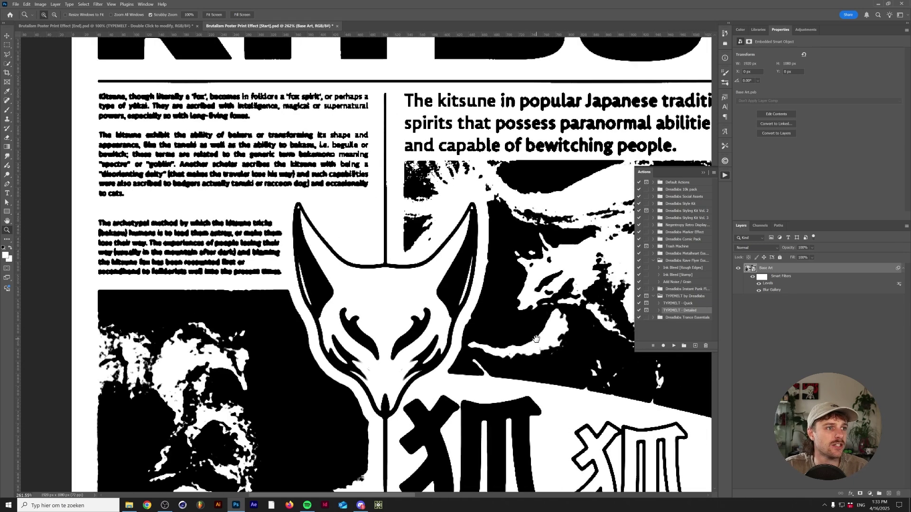
pyautogui.moveTo(419, 129); pyautogui.dragTo(354, 236)
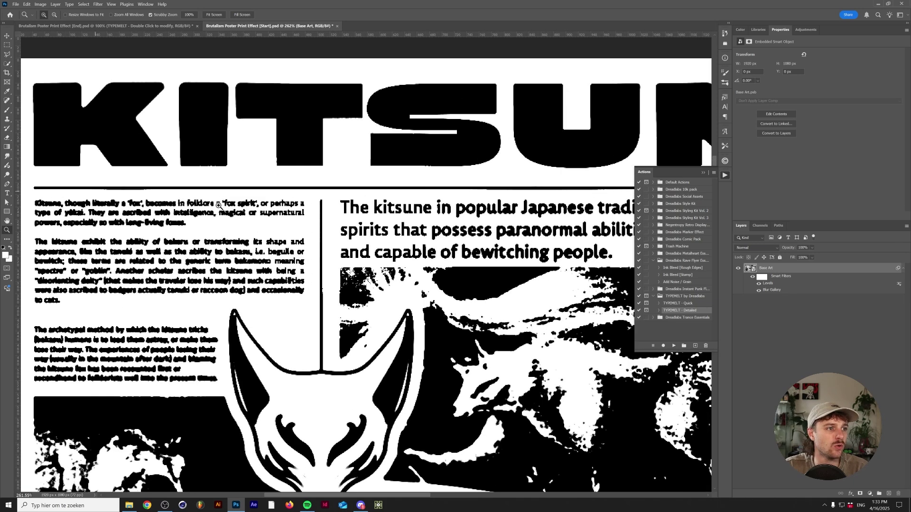
pyautogui.scroll(2, 322, 313)
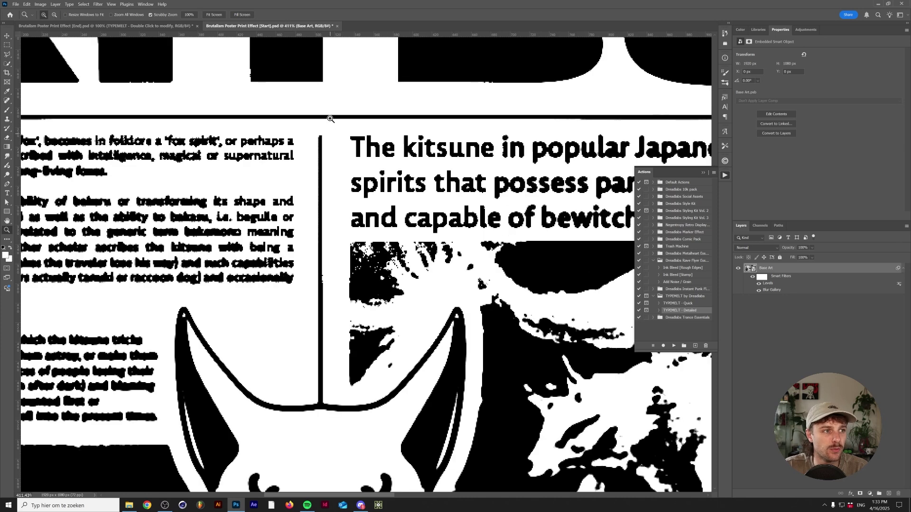
pyautogui.moveTo(330, 118); pyautogui.dragTo(377, 194)
# Step: Hide the list of actions and apply a Wave distortion to Base Art with 105 generators and wavelength 2 to 5
pyautogui.hotkey('alt', 'F9')
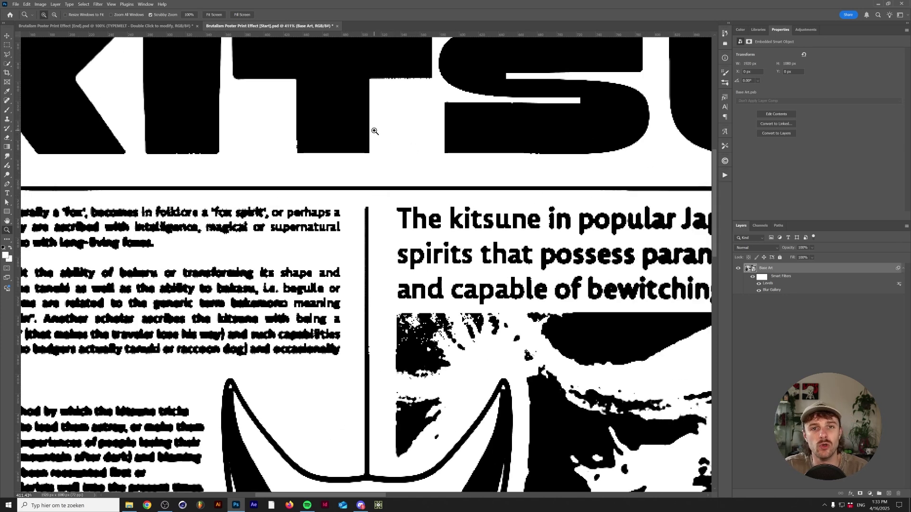
pyautogui.click(97, 4)
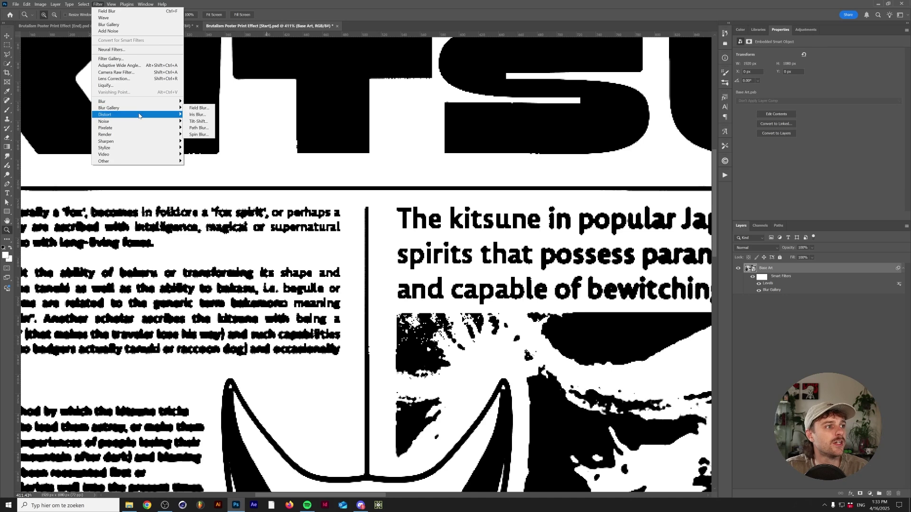
pyautogui.click(204, 161)
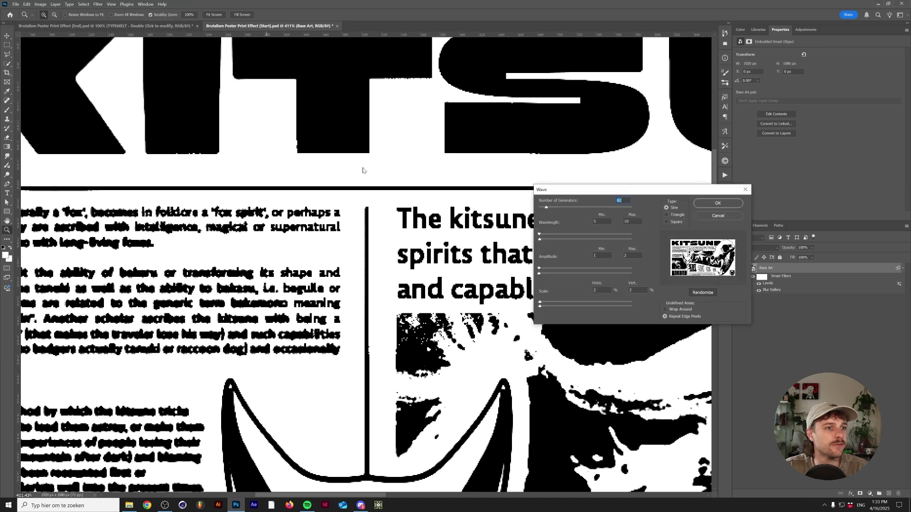
pyautogui.moveTo(546, 209); pyautogui.dragTo(548, 209)
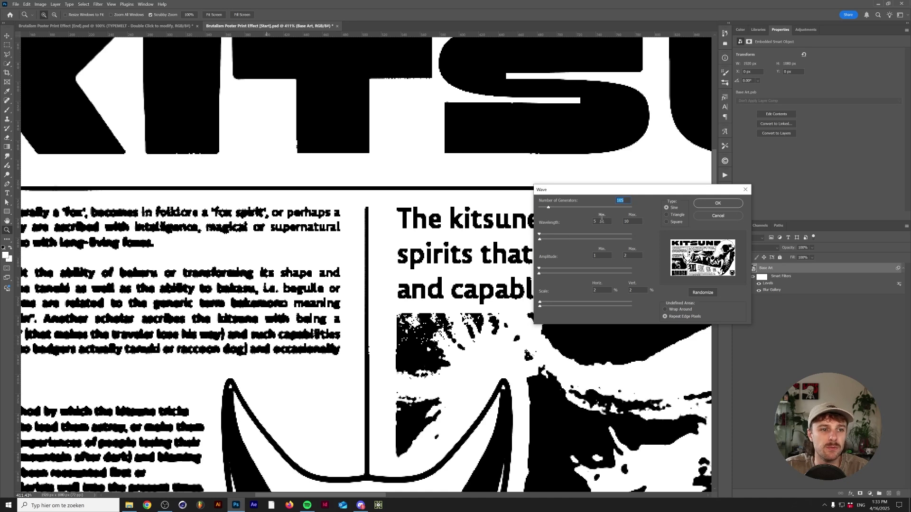
pyautogui.write('2')
pyautogui.press('Tab')
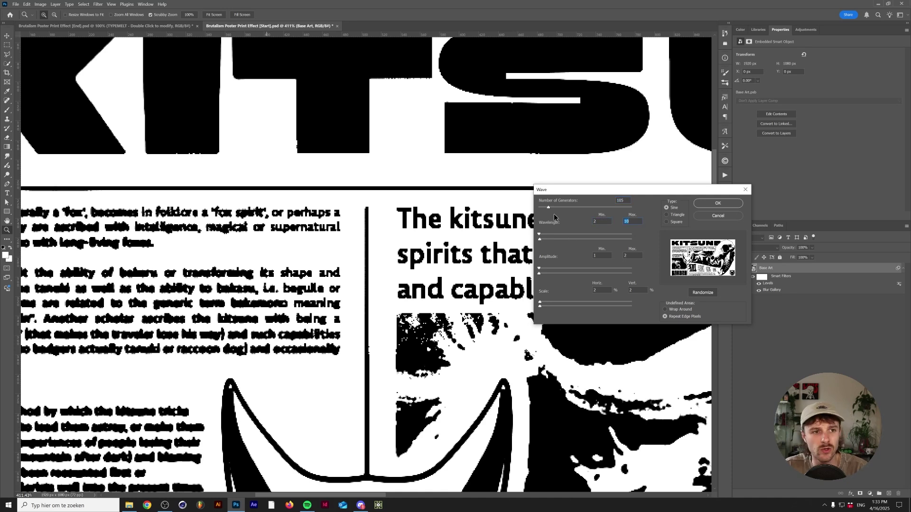
pyautogui.press('Tab')
pyautogui.press('Tab')
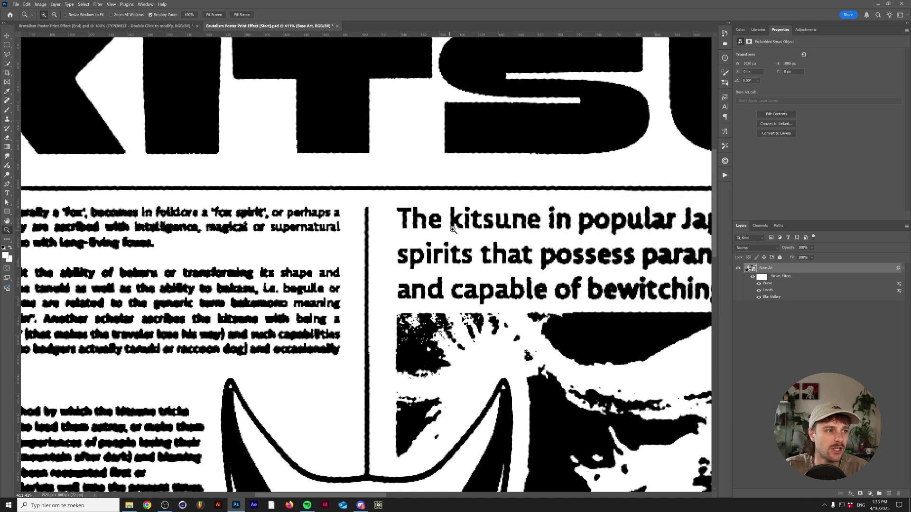
# Step: Set the Wave filter's amplitude to minimum 2 and maximum 4 and check its effect on the headline and body text
pyautogui.scroll(2, 365, 212)
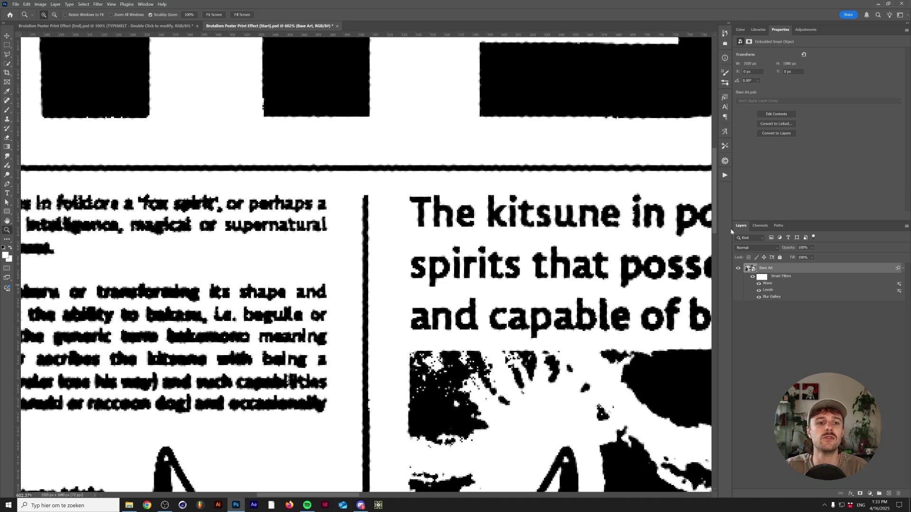
pyautogui.doubleClick(768, 284)
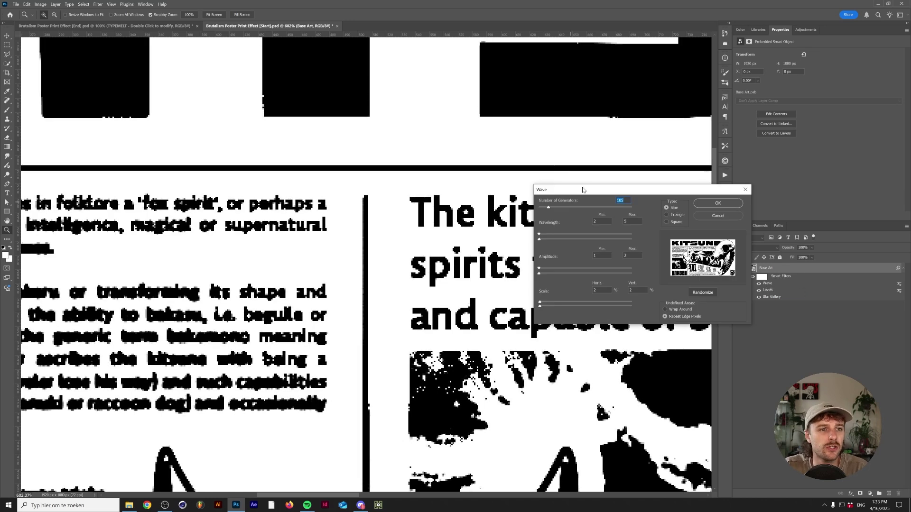
pyautogui.moveTo(584, 189); pyautogui.dragTo(613, 191)
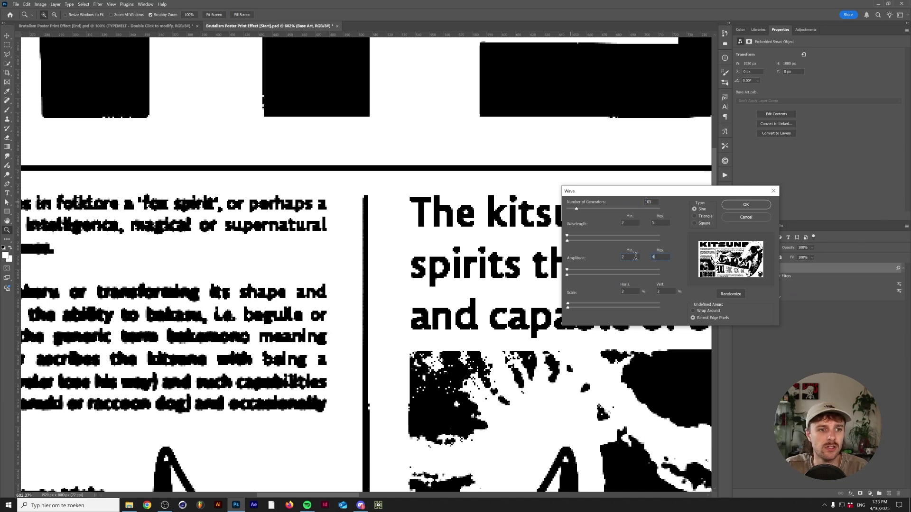
pyautogui.press('Return')
pyautogui.keyDown('alt'); pyautogui.click(552, 195); pyautogui.keyUp('alt')
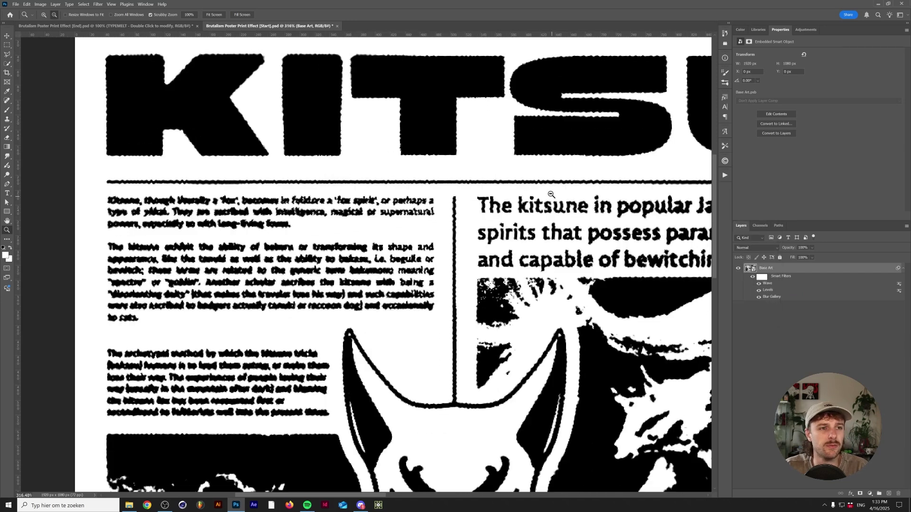
pyautogui.scroll(-4, 551, 194)
pyautogui.scroll(6, 514, 142)
pyautogui.moveTo(496, 156); pyautogui.dragTo(448, 175)
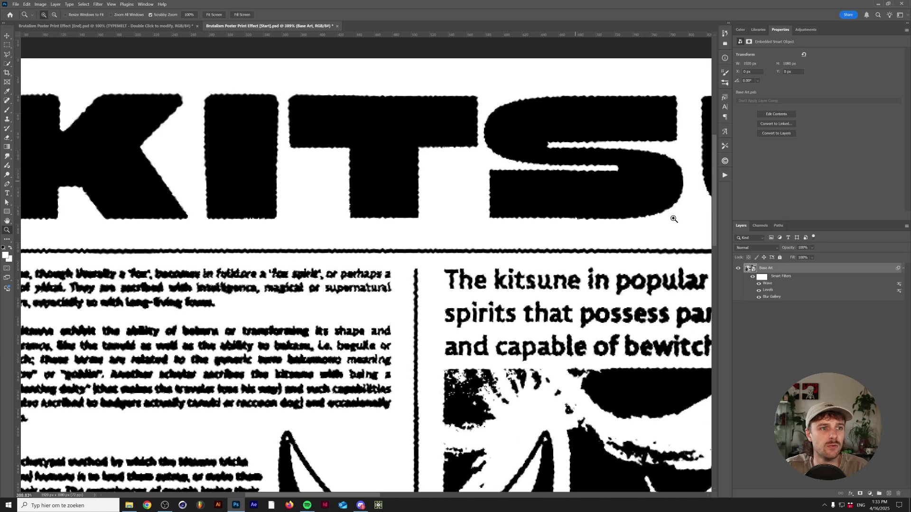
# Step: Set the Wave filter's wavelength to 5 minimum and 10 maximum, and its amplitude to 1 minimum and 2 maximum
pyautogui.doubleClick(767, 284)
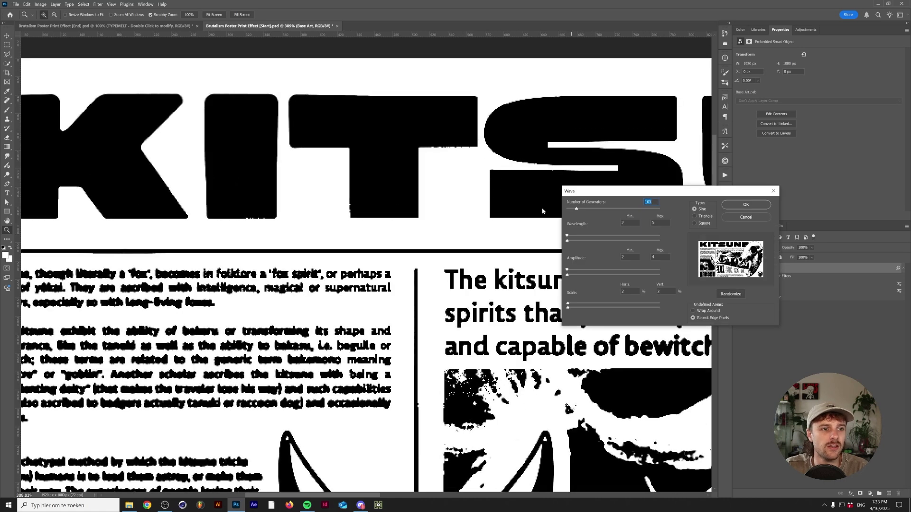
pyautogui.press('Tab')
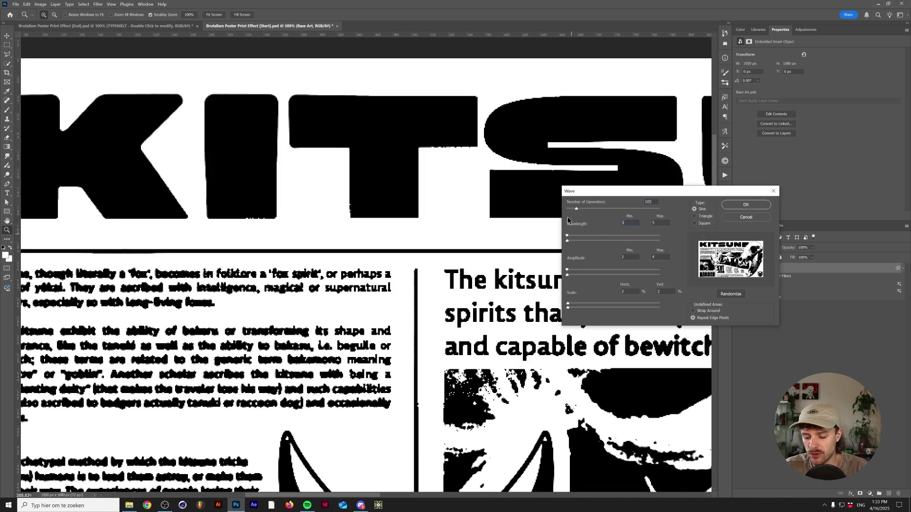
pyautogui.press('Return')
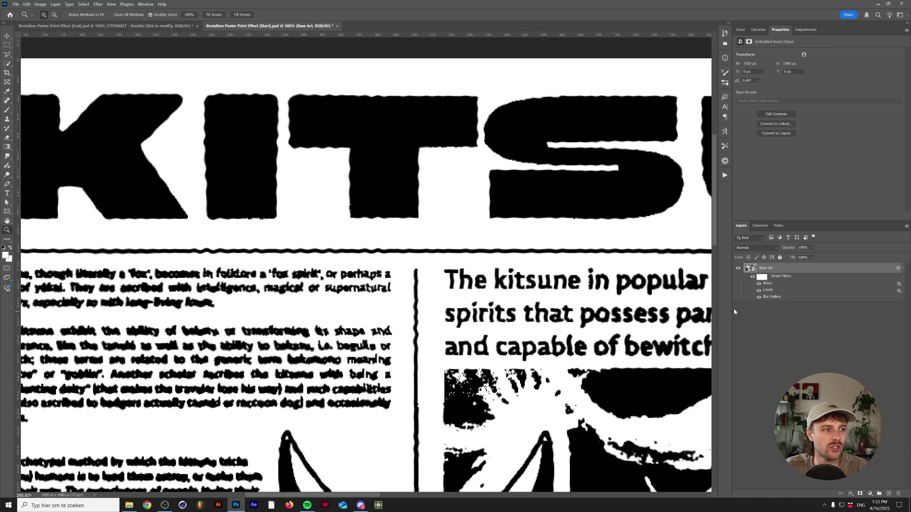
pyautogui.doubleClick(767, 284)
pyautogui.click(620, 258)
pyautogui.write('1')
pyautogui.press('Tab')
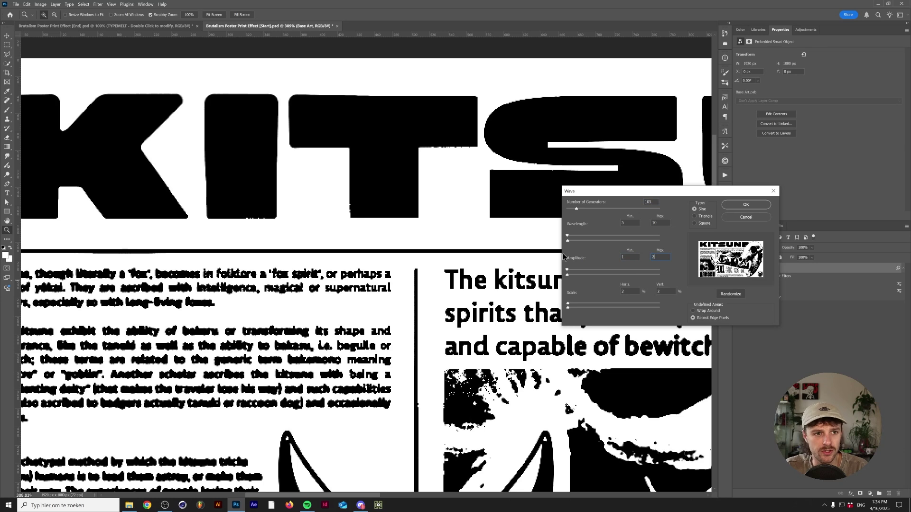
pyautogui.write('2')
pyautogui.press('Return')
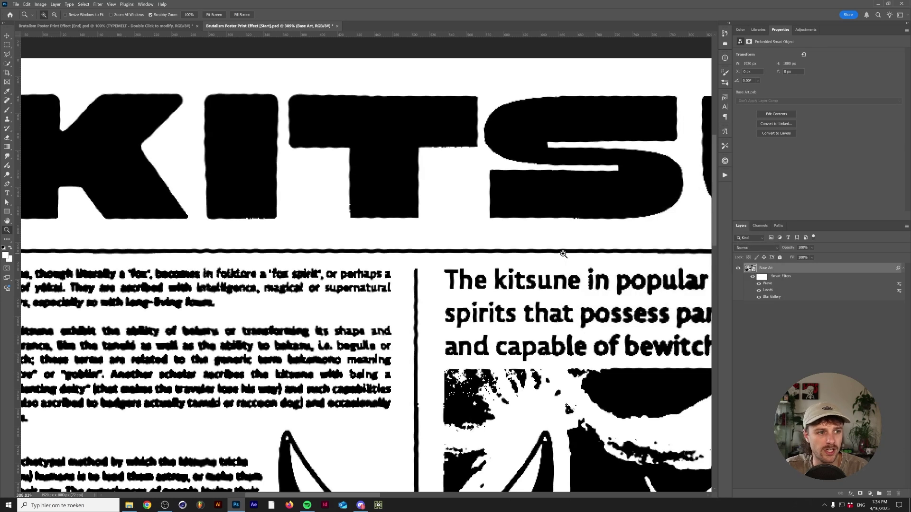
# Step: Set the Wave filter's horizontal and vertical scale to 3% and review its settings and effect across the whole poster
pyautogui.doubleClick(767, 284)
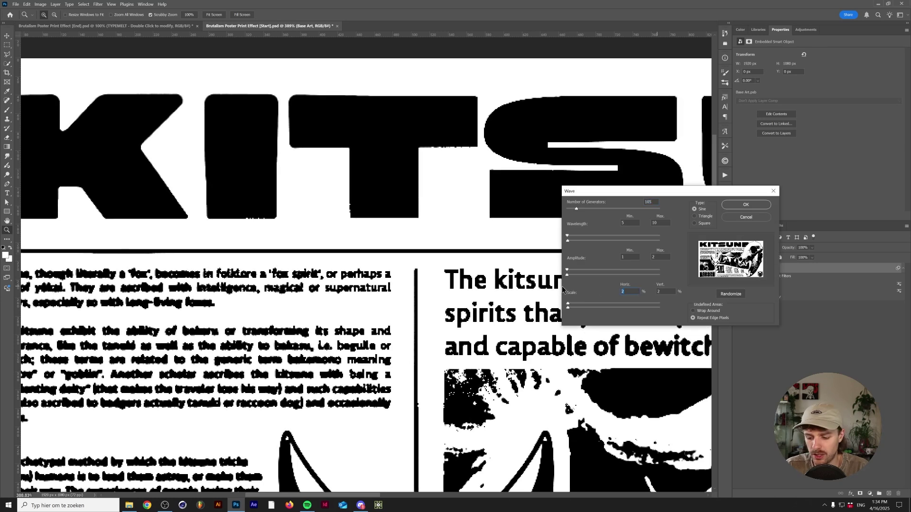
pyautogui.press('Return')
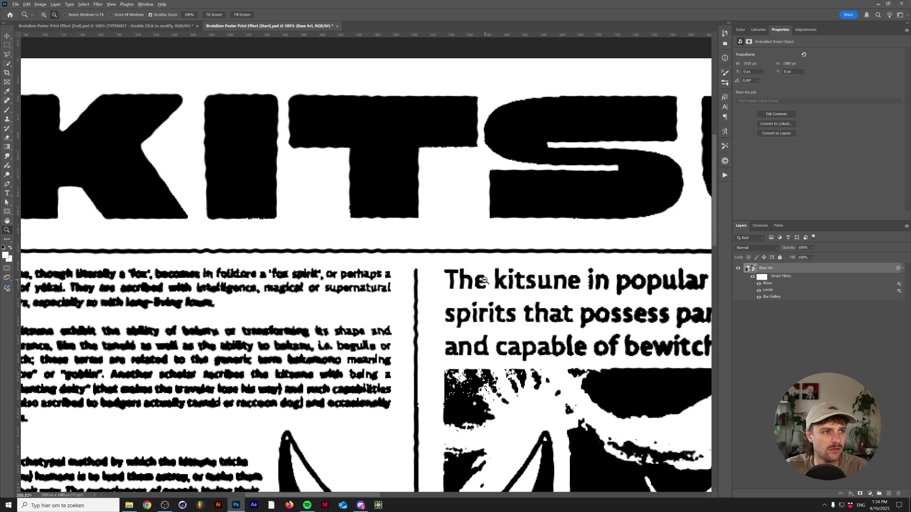
pyautogui.keyDown('alt'); pyautogui.click(484, 279); pyautogui.keyUp('alt')
pyautogui.keyDown('alt'); pyautogui.click(485, 280); pyautogui.keyUp('alt')
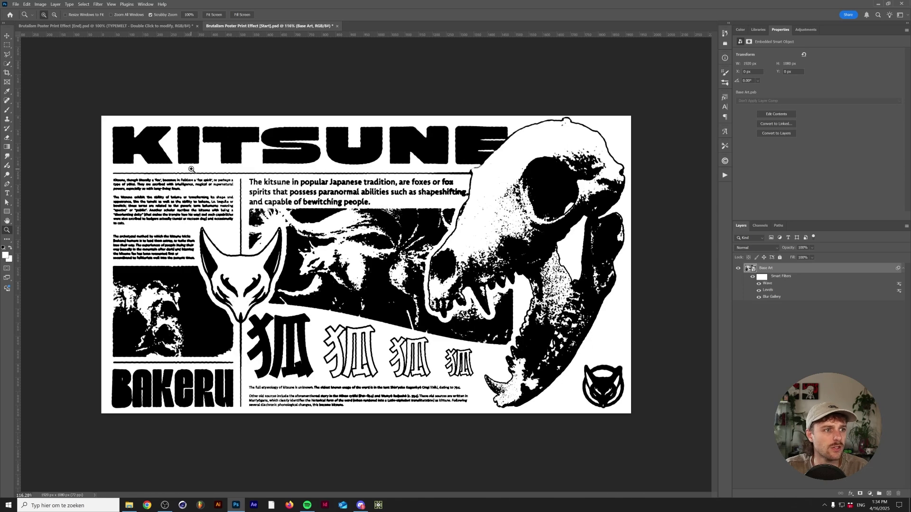
pyautogui.doubleClick(768, 286)
pyautogui.press('Tab')
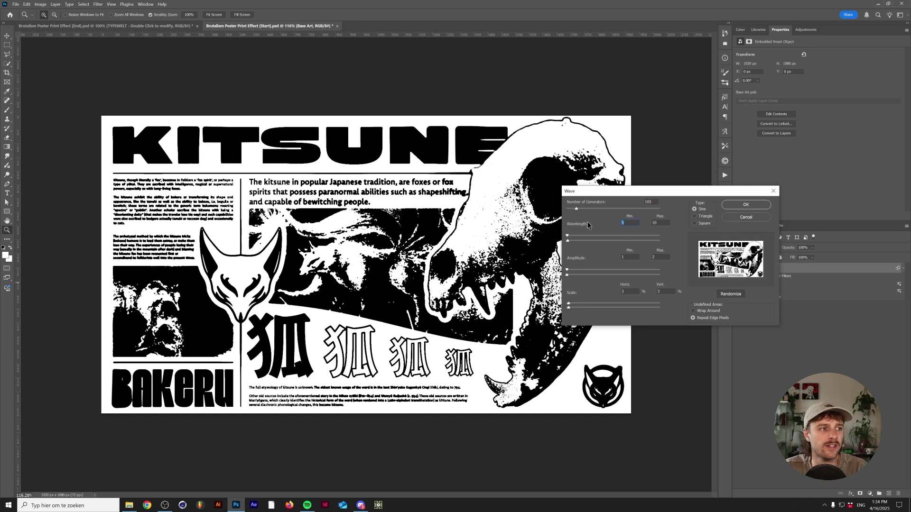
pyautogui.click(761, 205)
pyautogui.scroll(10, 233, 178)
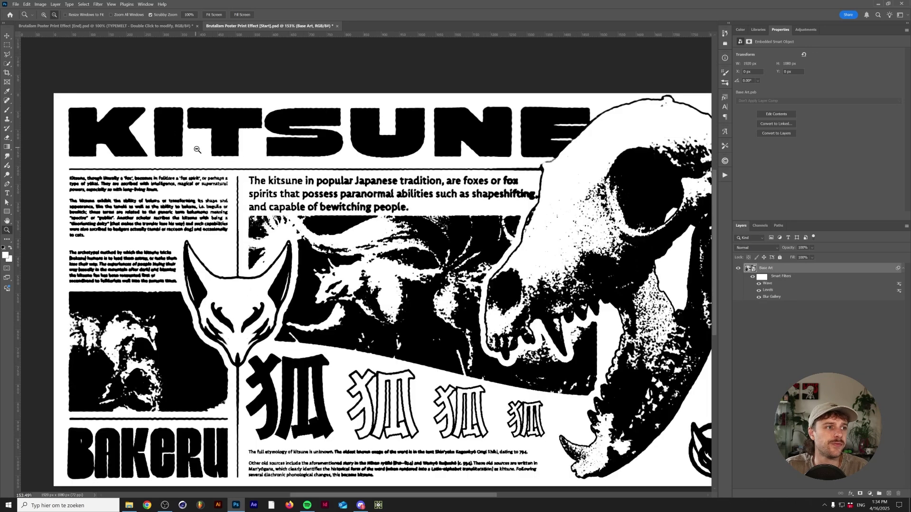
pyautogui.moveTo(190, 168); pyautogui.dragTo(189, 168)
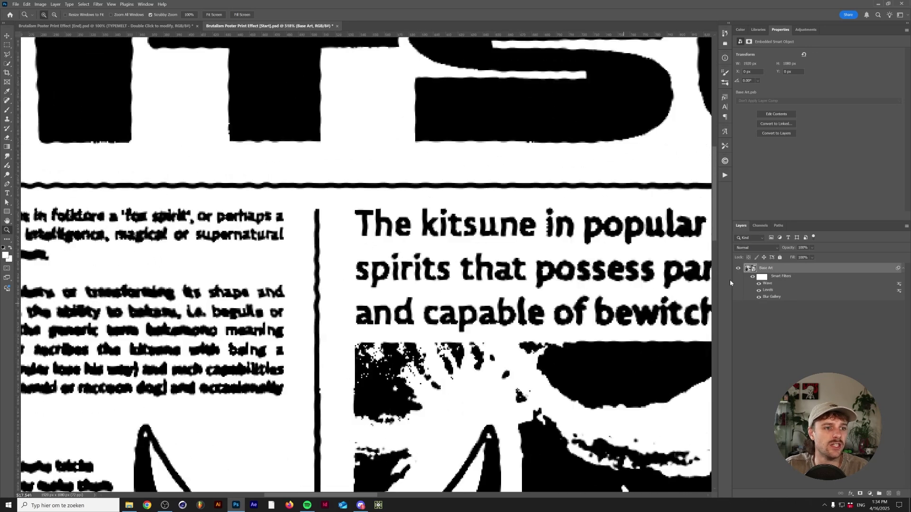
# Step: Set the Wave filter's wavelength to minimum 10 and maximum 20
pyautogui.doubleClick(768, 285)
pyautogui.press('Tab')
pyautogui.write('1')
pyautogui.press('Return')
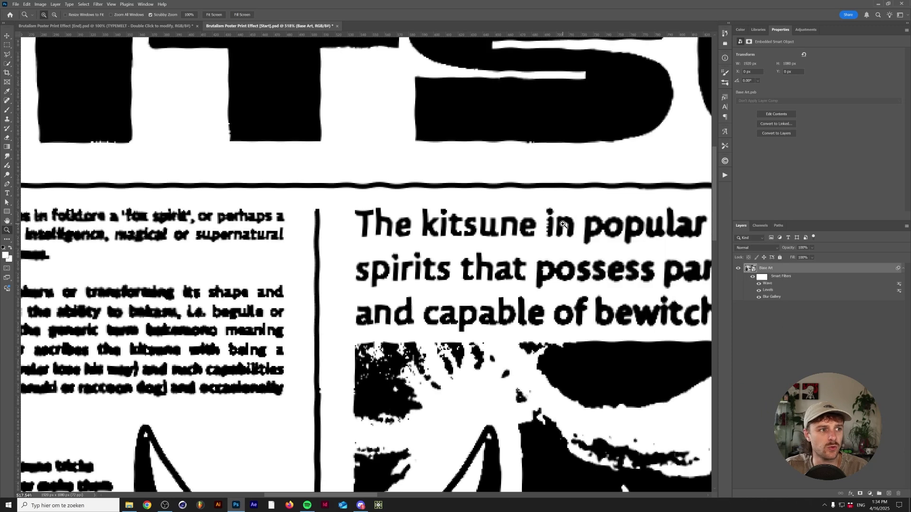
# Step: Set the Wave filter's wavelength to minimum 3 and maximum 15 and check its effect across the whole poster
pyautogui.doubleClick(767, 283)
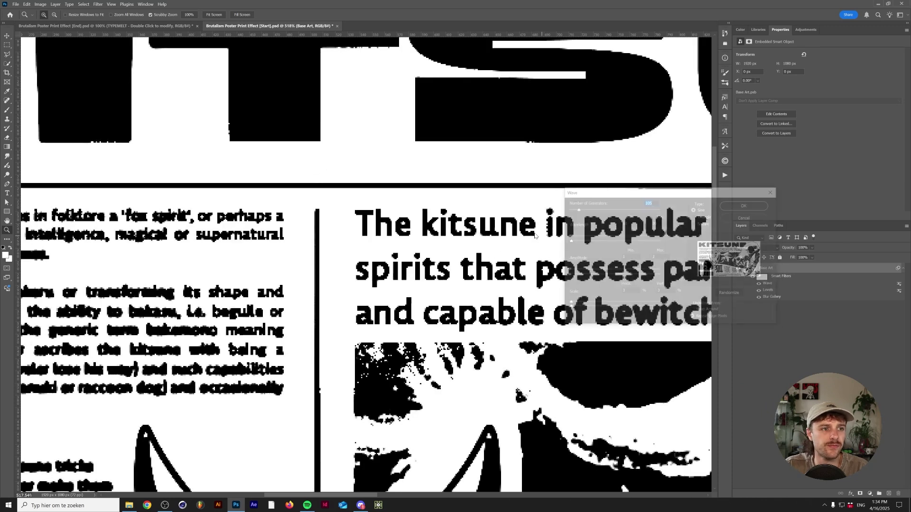
pyautogui.press('Tab')
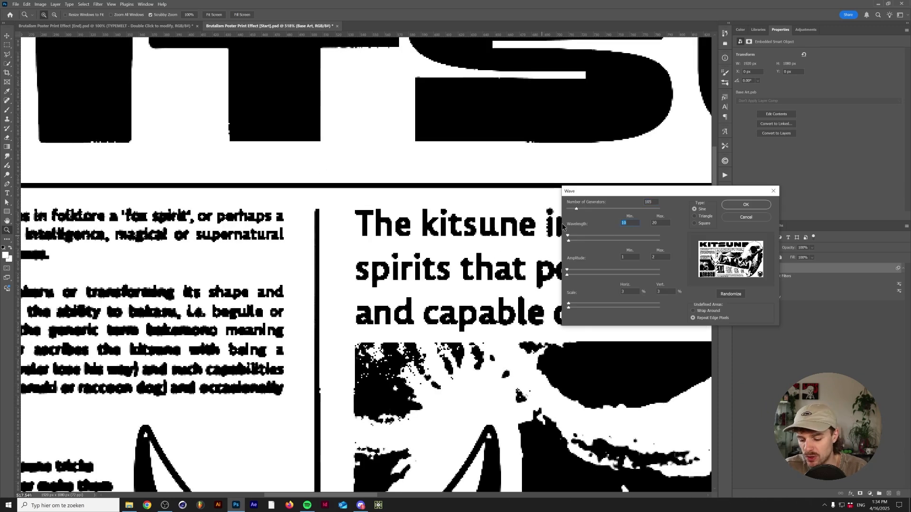
pyautogui.write('3')
pyautogui.press('Tab')
pyautogui.write('15')
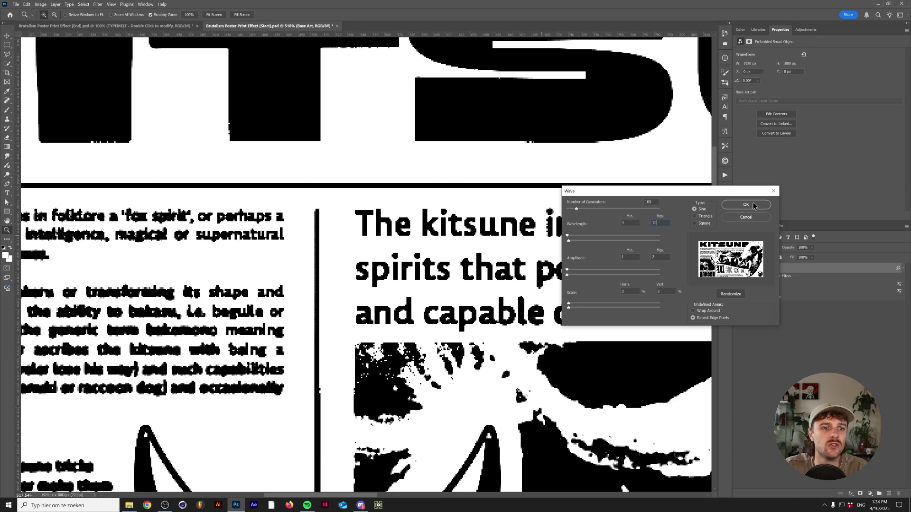
pyautogui.click(746, 205)
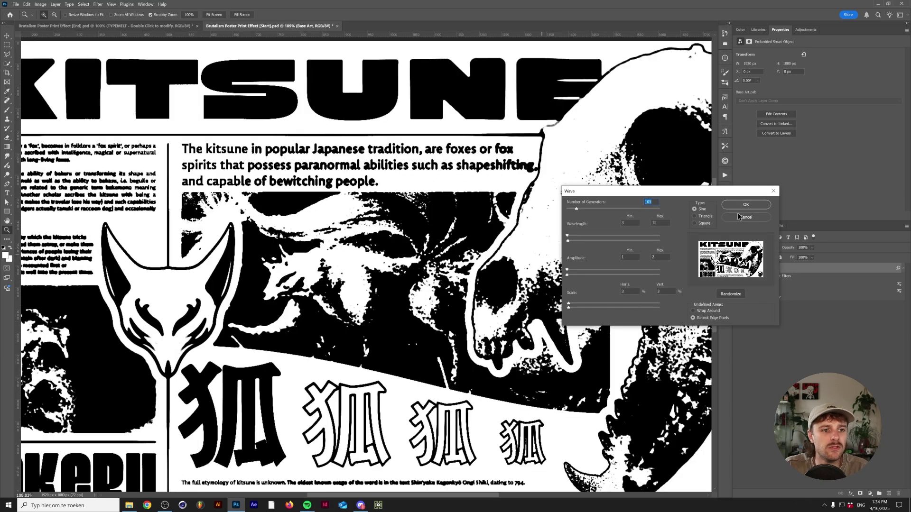
pyautogui.click(743, 205)
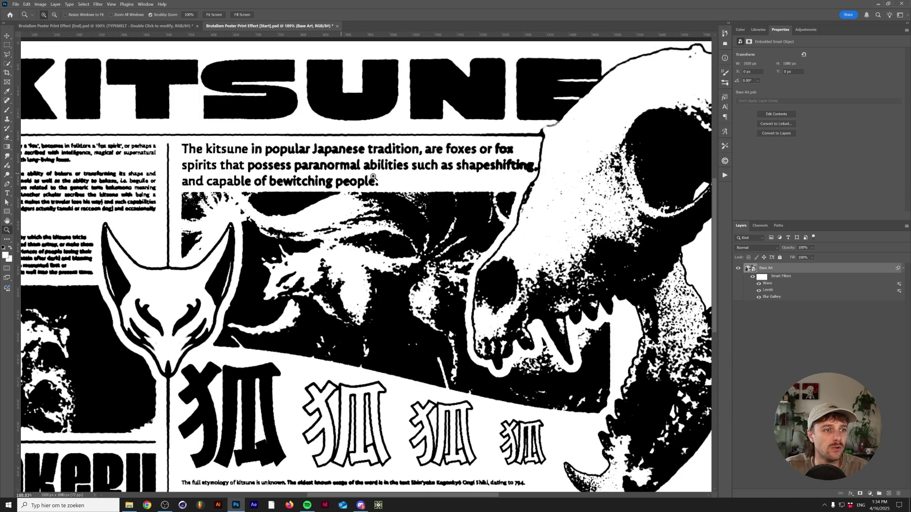
pyautogui.scroll(-4, 467, 297)
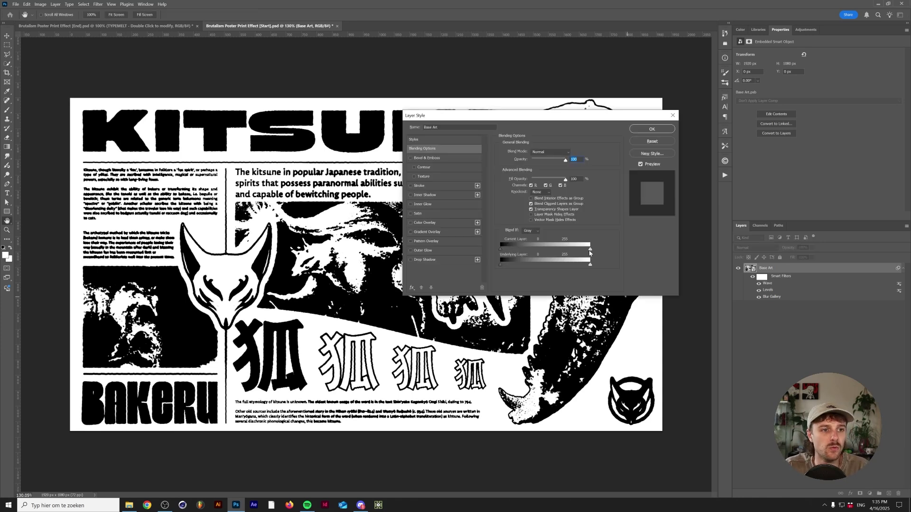
# Step: Drop out the white background of Base Art with Blend If on the current layer, and convert the layer to a new smart object
pyautogui.moveTo(590, 253); pyautogui.dragTo(494, 249)
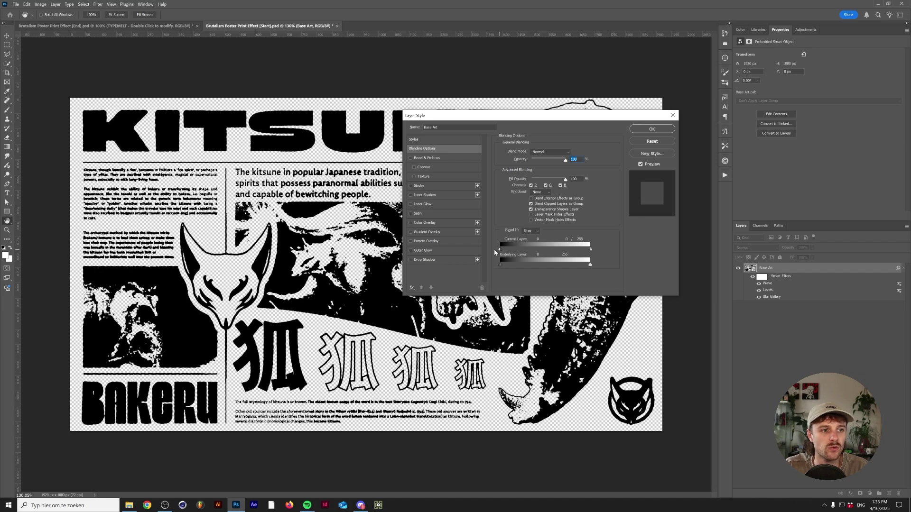
pyautogui.moveTo(577, 252); pyautogui.dragTo(557, 252)
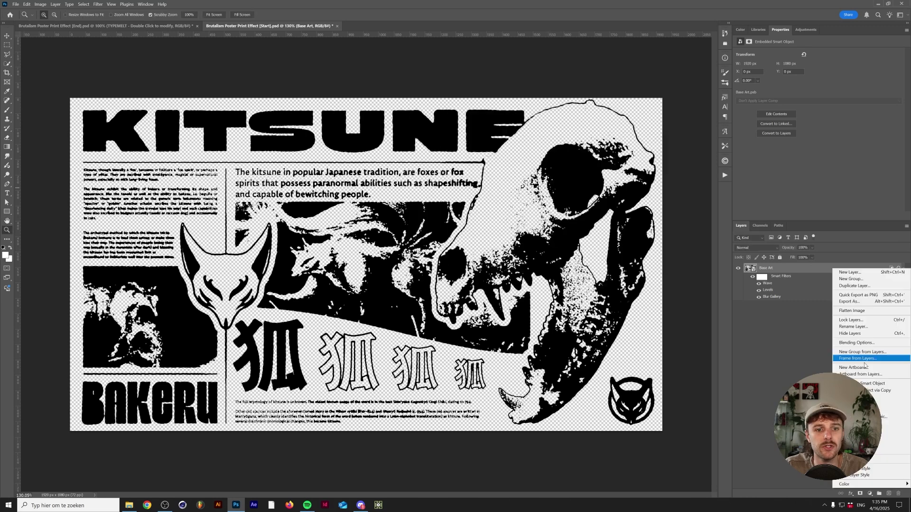
pyautogui.click(866, 384)
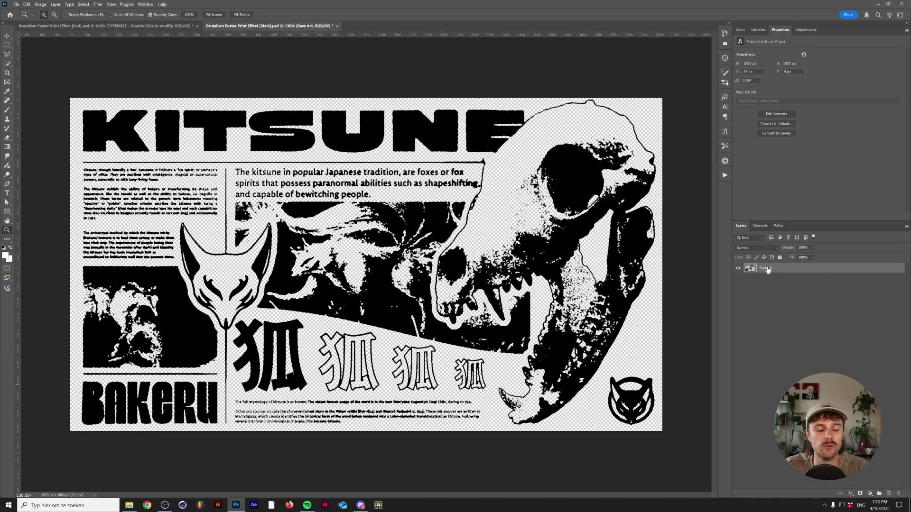
pyautogui.doubleClick(749, 268)
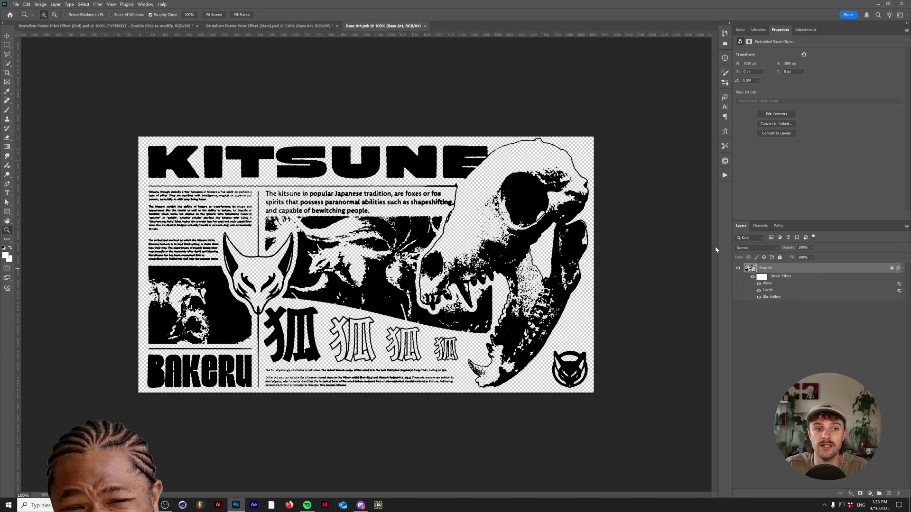
pyautogui.hotkey('ctrl', 'w')
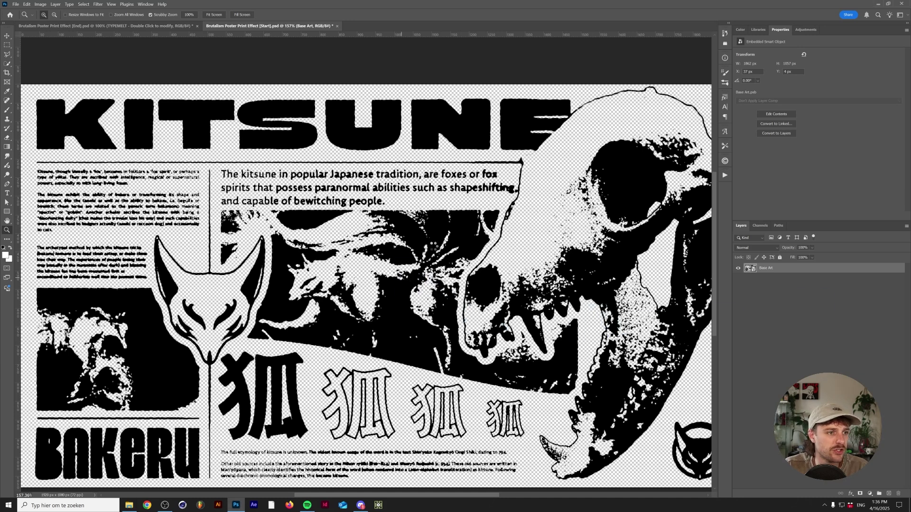
# Step: Rotate the placed cardboard texture 90° clockwise, scale it to cover the whole canvas, and move it beneath the Base Art layer
pyautogui.rightClick(433, 237)
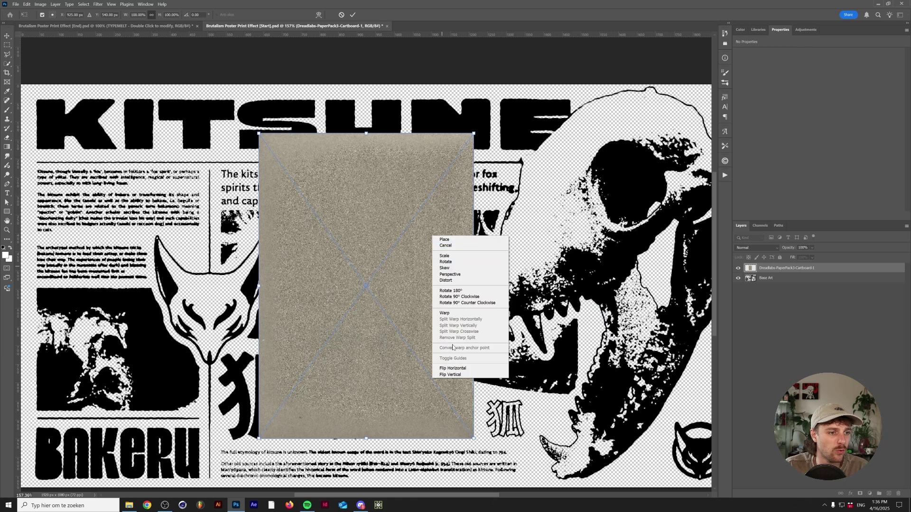
pyautogui.click(468, 296)
pyautogui.scroll(-3, 462, 284)
pyautogui.moveTo(444, 264); pyautogui.dragTo(571, 264)
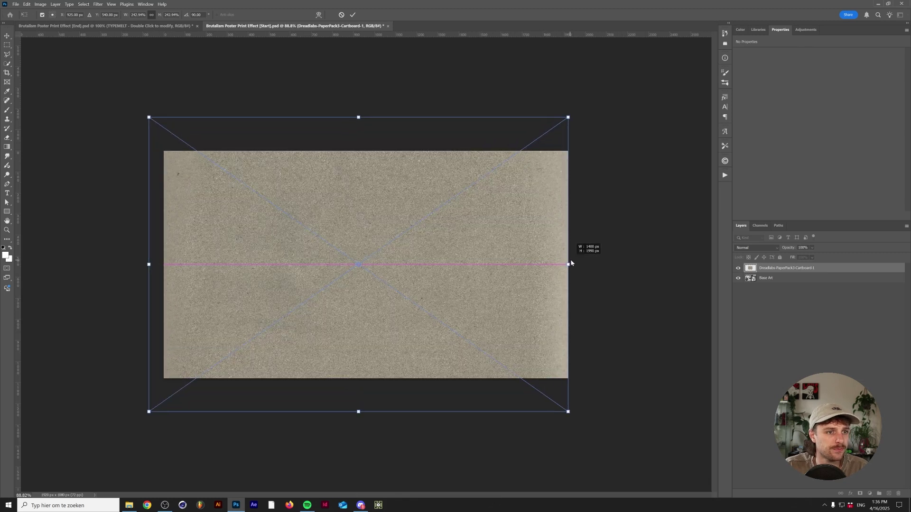
pyautogui.press('Return')
pyautogui.press('z')
pyautogui.hotkey('ctrl', '[')
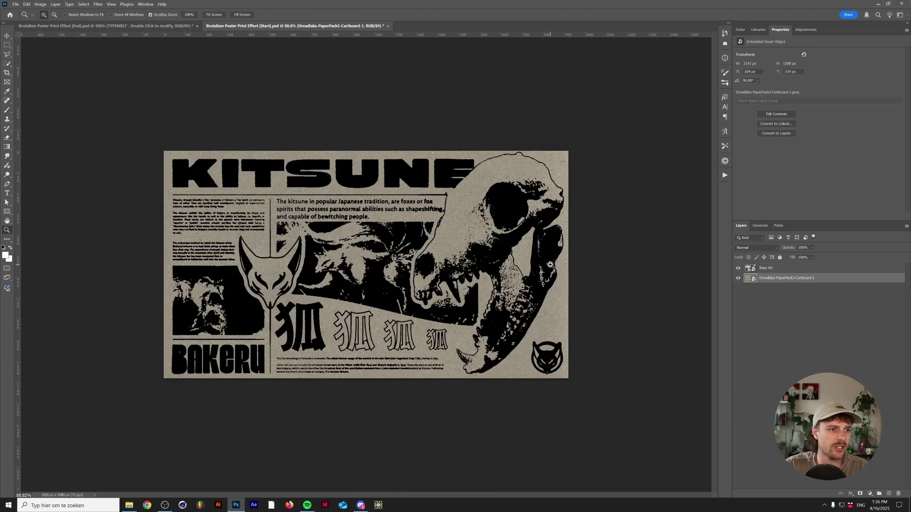
# Step: Apply a Box Blur with a 1-pixel radius to the Base Art layer
pyautogui.scroll(3, 425, 295)
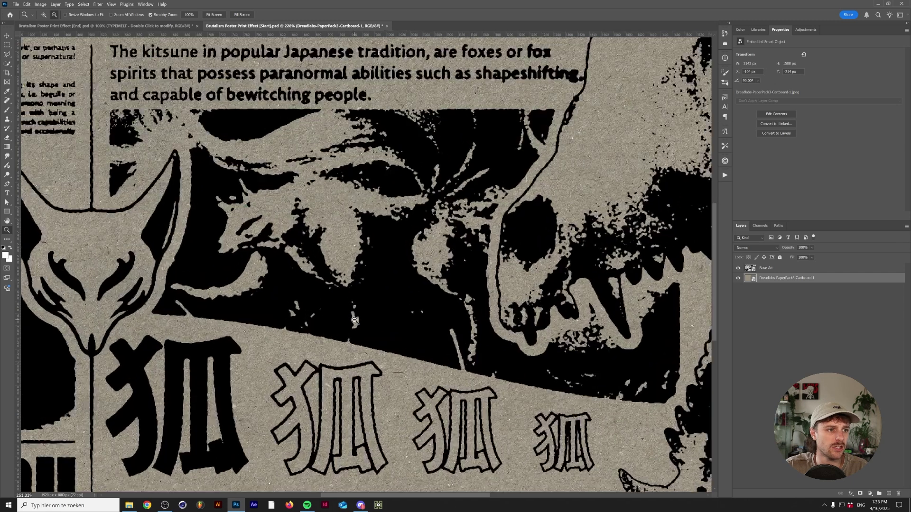
pyautogui.scroll(3, 569, 257)
pyautogui.click(775, 272)
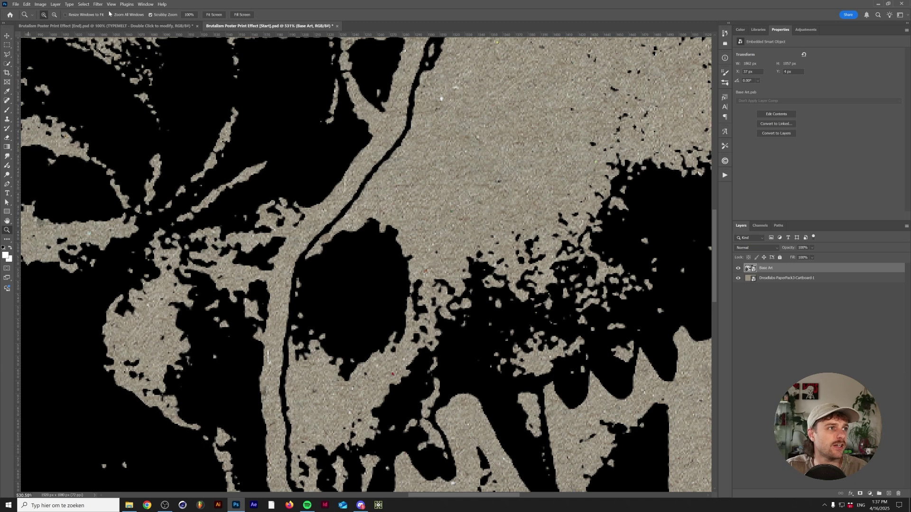
pyautogui.scroll(5, 376, 153)
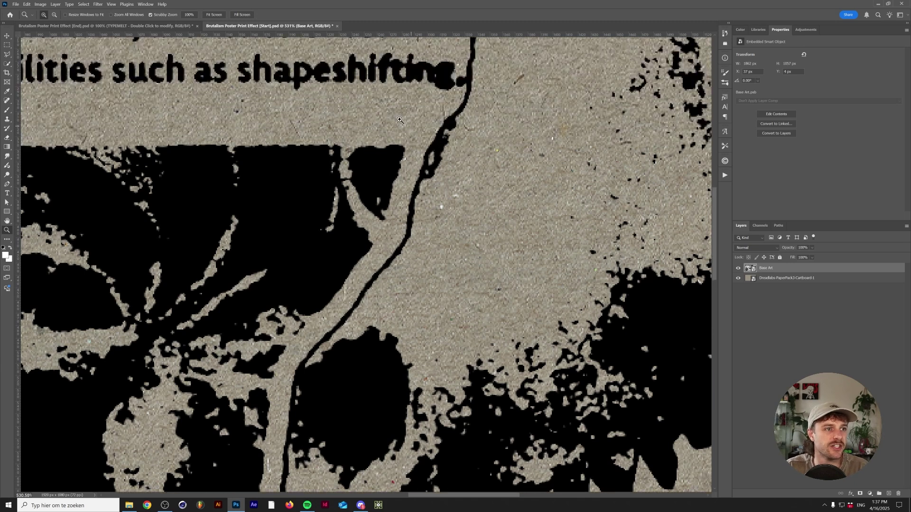
pyautogui.scroll(2, 240, 45)
pyautogui.click(98, 5)
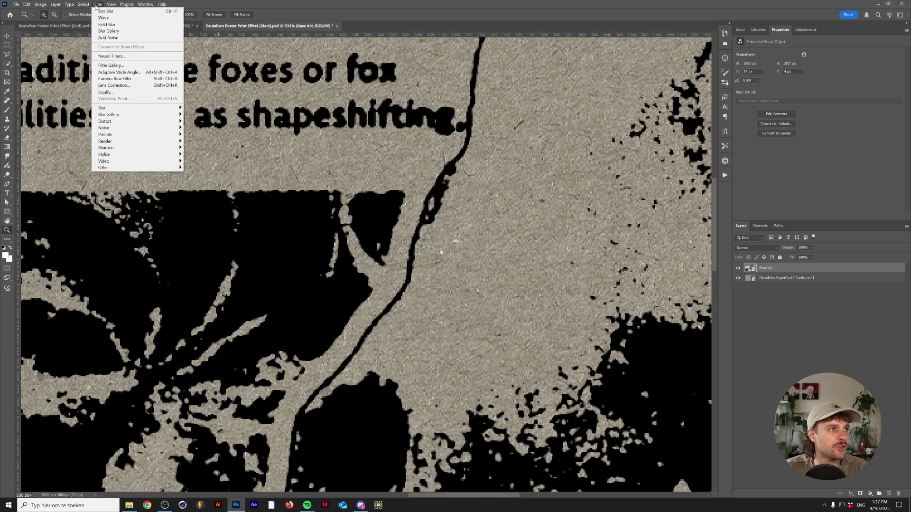
pyautogui.moveTo(109, 109)
pyautogui.click(201, 128)
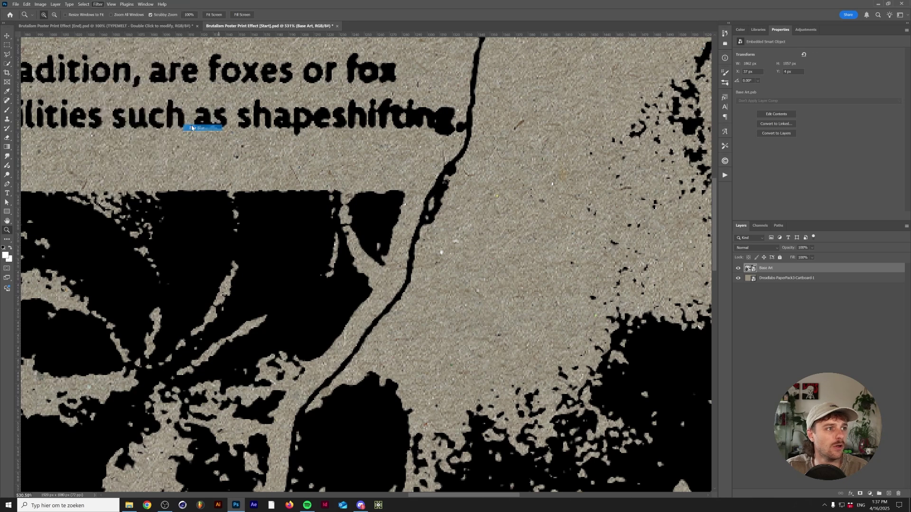
pyautogui.write('1')
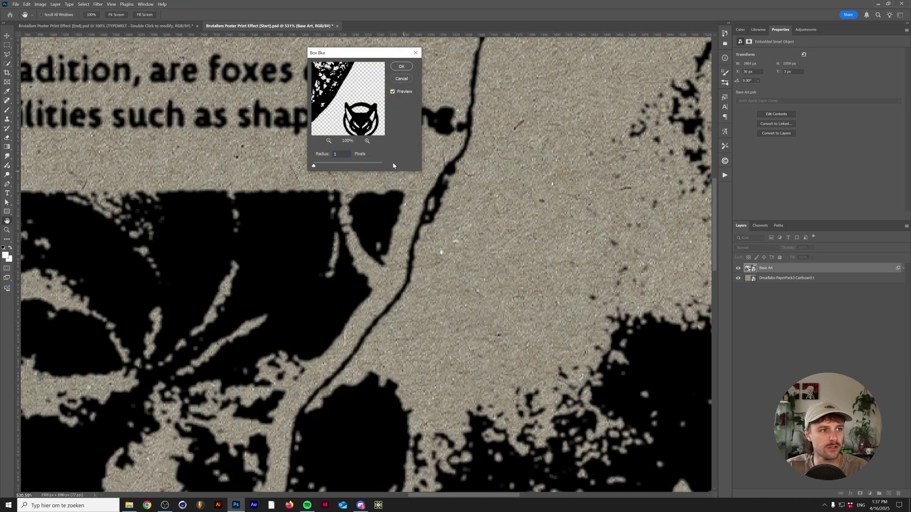
pyautogui.click(400, 66)
# Step: Compare the artwork's edges up close with the Box Blur off and on
pyautogui.press('z')
pyautogui.click(393, 278)
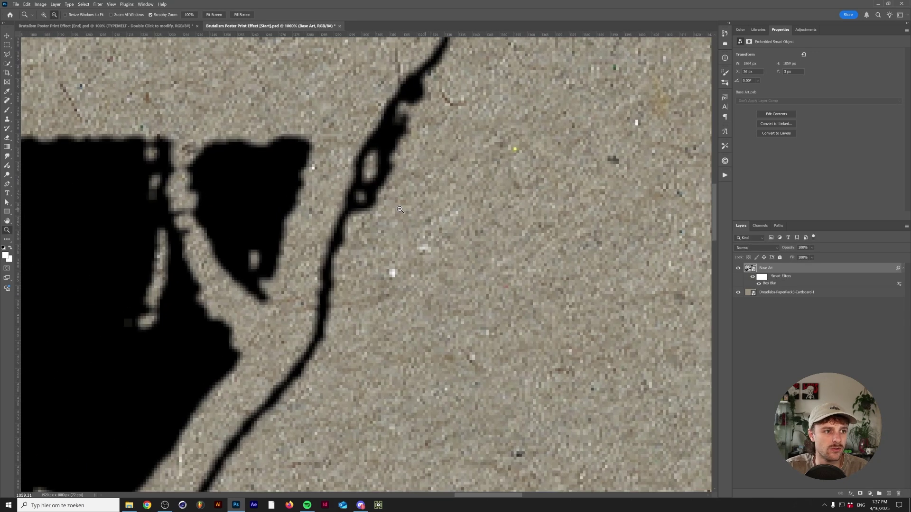
pyautogui.click(759, 284)
pyautogui.click(759, 283)
pyautogui.keyDown('alt'); pyautogui.click(324, 239); pyautogui.keyUp('alt')
pyautogui.keyDown('alt'); pyautogui.click(391, 275); pyautogui.keyUp('alt')
pyautogui.moveTo(391, 275); pyautogui.dragTo(461, 222)
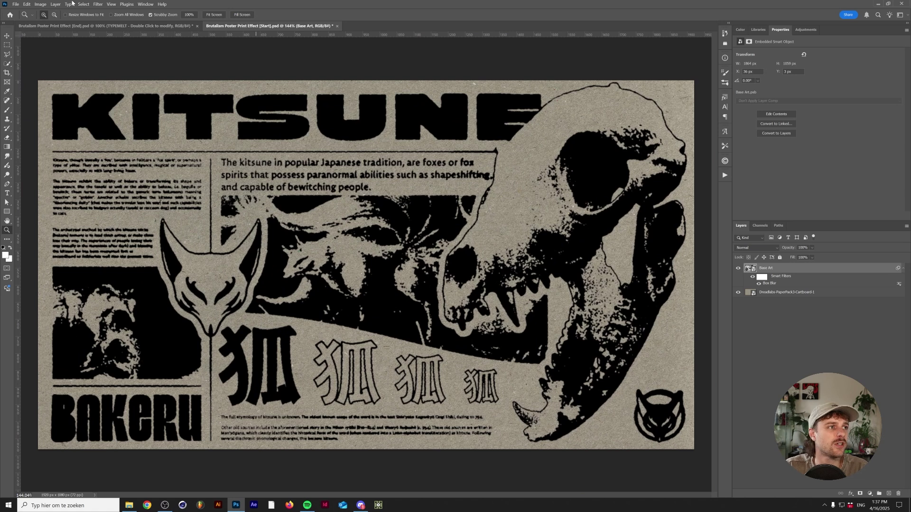
# Step: Add a second Box Blur to Base Art and set that filter's opacity to 50%
pyautogui.click(99, 5)
pyautogui.click(101, 11)
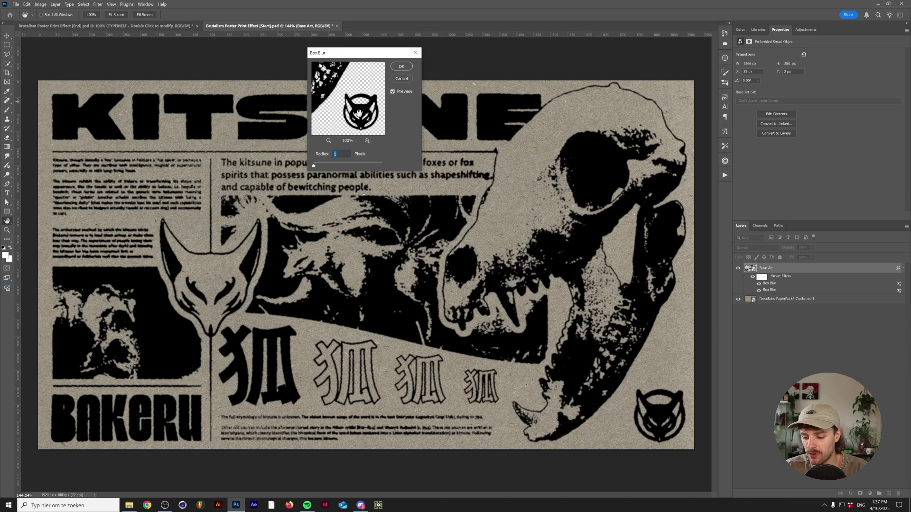
pyautogui.press('Return')
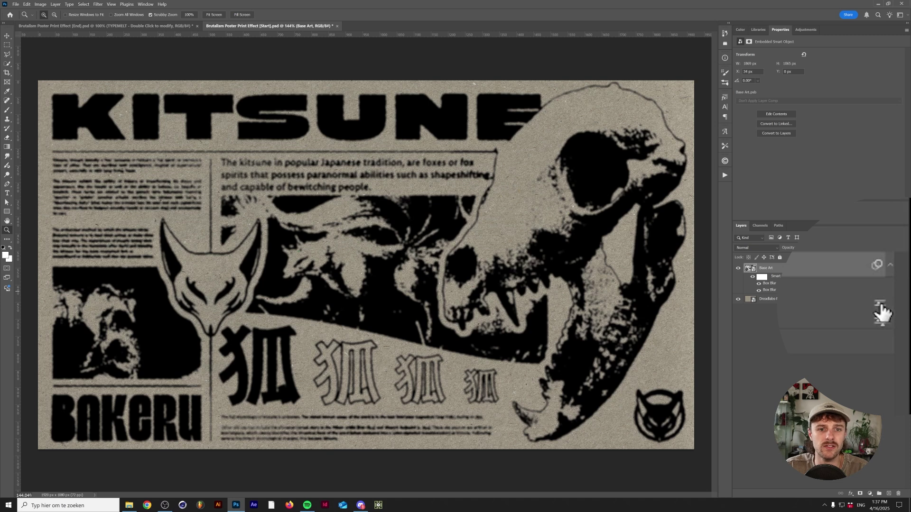
pyautogui.doubleClick(898, 283)
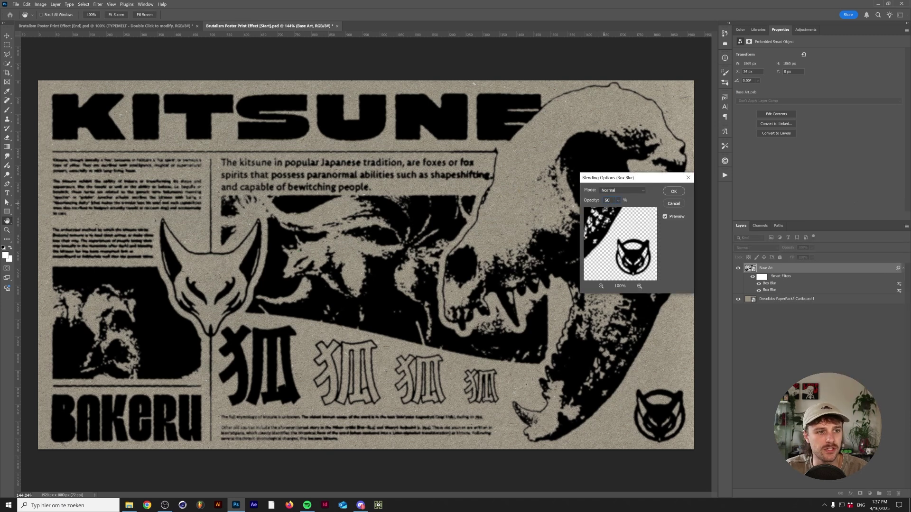
pyautogui.press('Return')
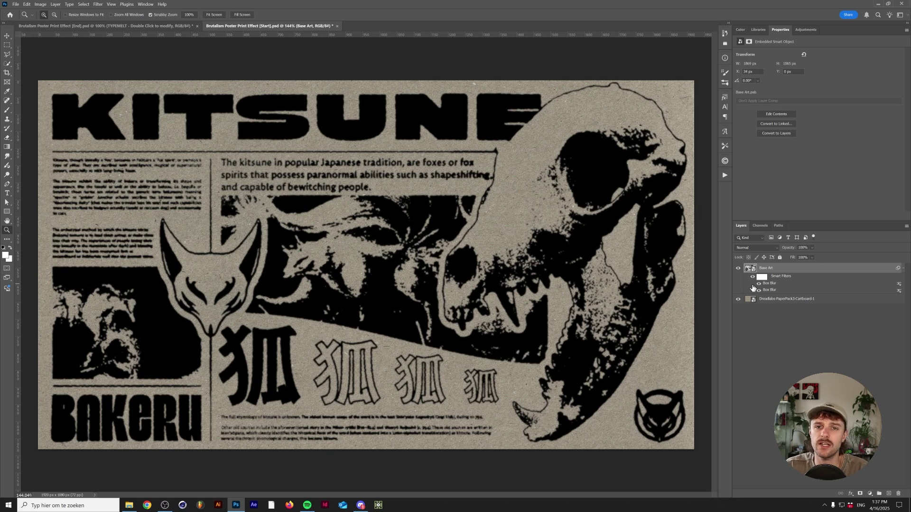
# Step: Add a third, stronger Box Blur to Base Art and reduce that filter's opacity
pyautogui.click(98, 4)
pyautogui.click(99, 13)
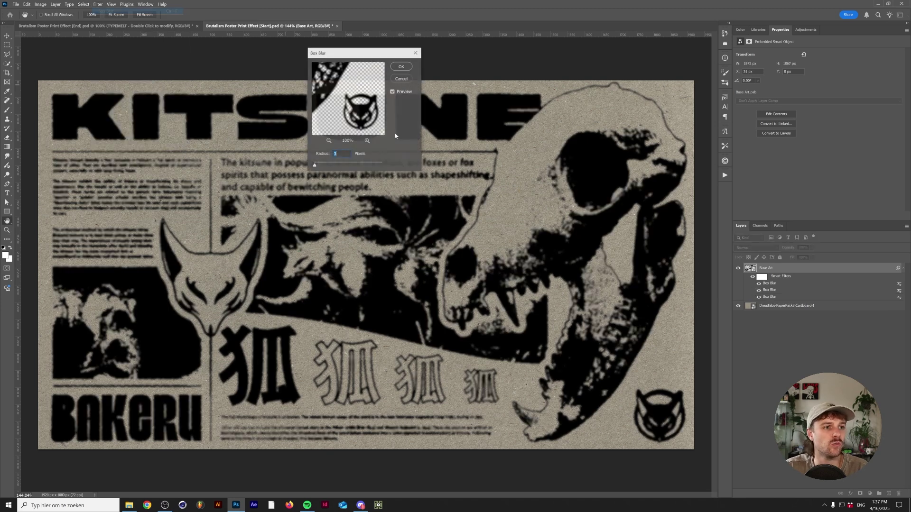
pyautogui.press('Return')
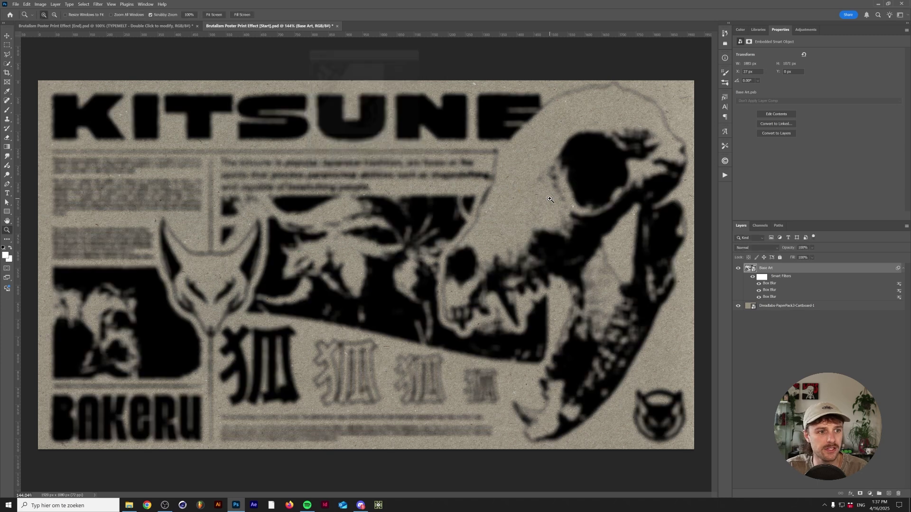
pyautogui.doubleClick(898, 284)
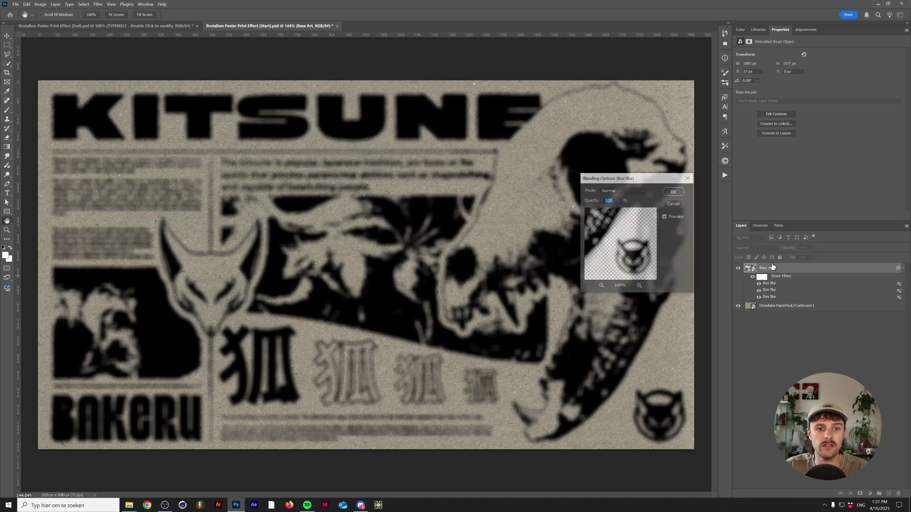
pyautogui.press('Return')
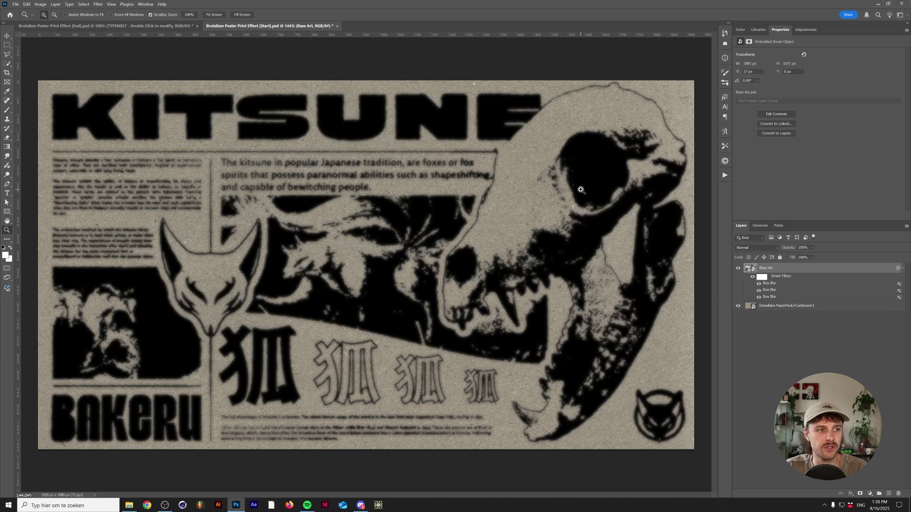
pyautogui.scroll(-3, 366, 247)
pyautogui.scroll(3, 353, 255)
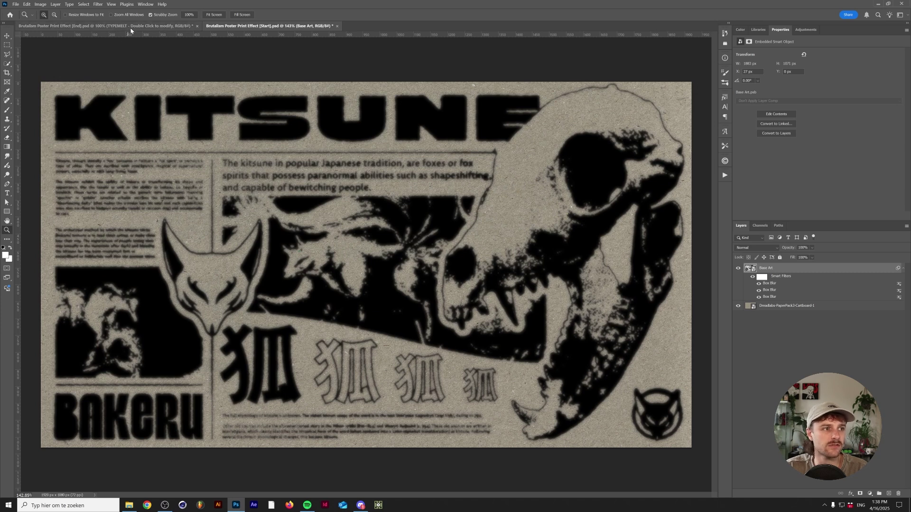
# Step: Set the second Box Blur's blend mode to Multiply, at 50% opacity
pyautogui.doubleClick(898, 291)
pyautogui.click(482, 193)
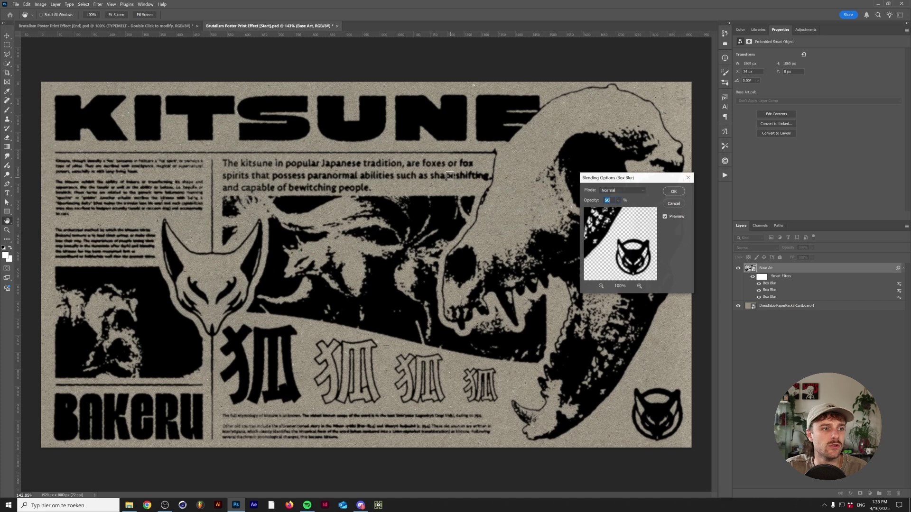
pyautogui.click(621, 191)
pyautogui.click(626, 221)
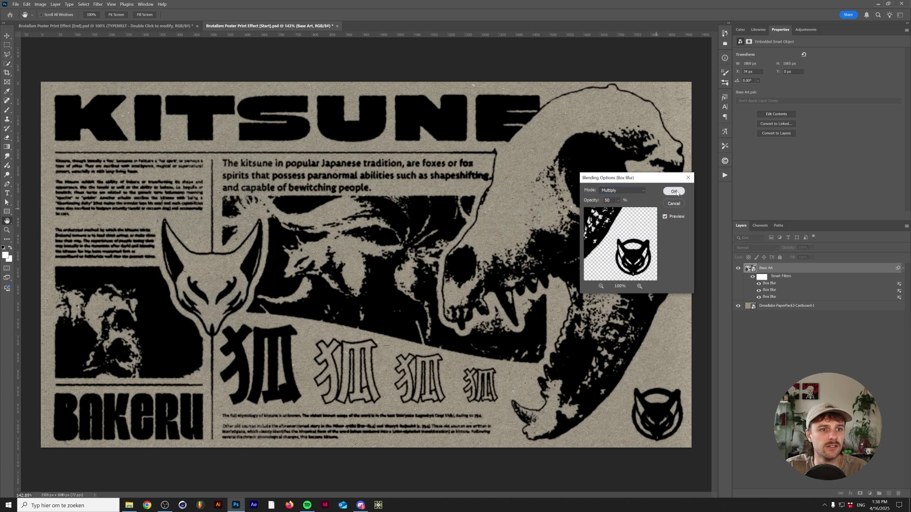
pyautogui.click(674, 192)
pyautogui.press('z')
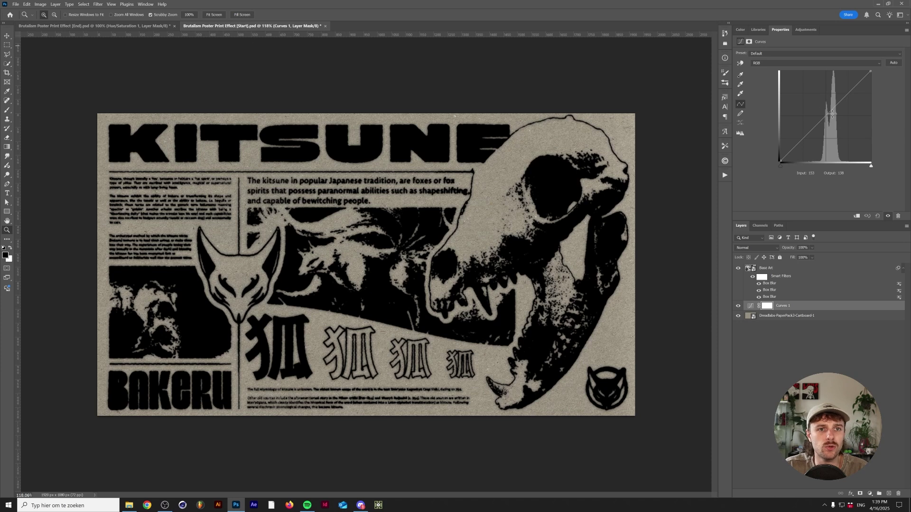
# Step: Brighten the cardboard texture with a Curves adjustment directly above it, raising input 147 to output 167
pyautogui.moveTo(832, 114); pyautogui.dragTo(831, 103)
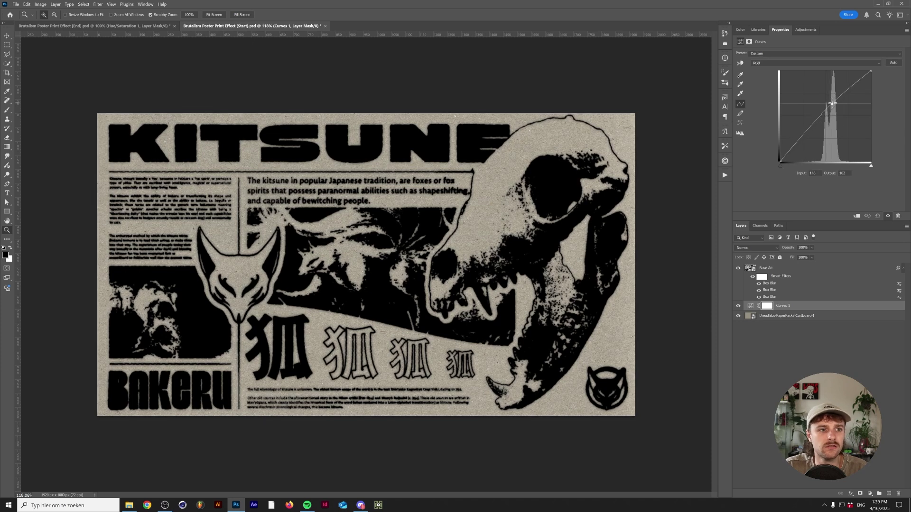
# Step: Add a Hue/Saturation adjustment directly above the Curves adjustment, reducing saturation to -19, and deselect the layers
pyautogui.click(805, 29)
pyautogui.click(748, 56)
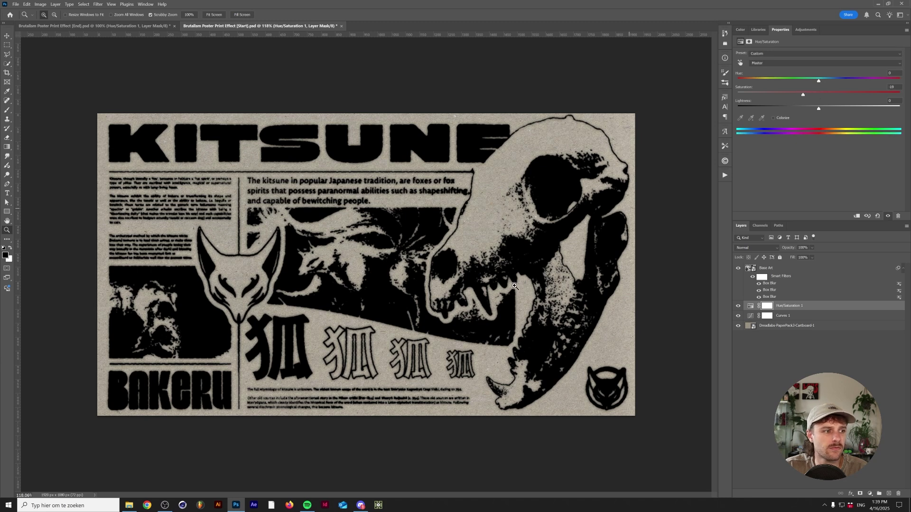
pyautogui.scroll(-1, 397, 327)
pyautogui.click(797, 358)
pyautogui.scroll(2, 888, 309)
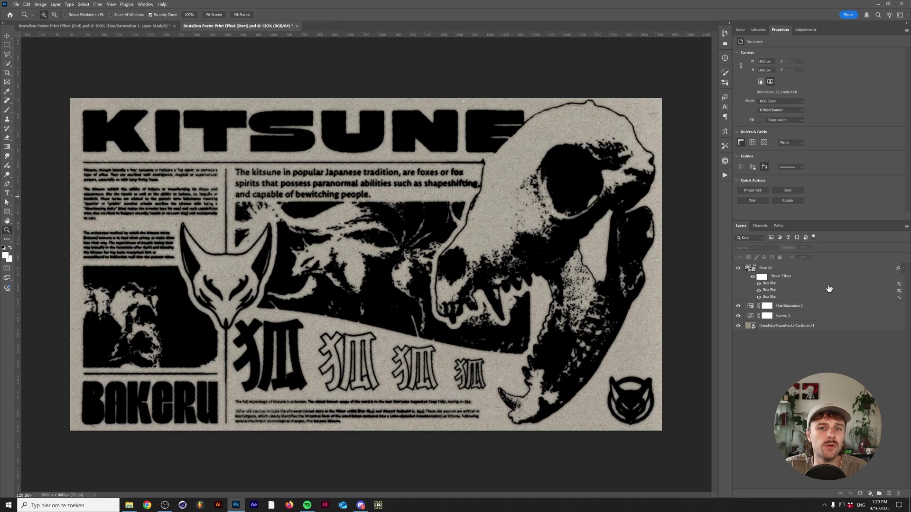
# Step: Let the cardboard show through Base Art by splitting the white Blend If slider for the underlying layer to about 138 / 237
pyautogui.click(802, 273)
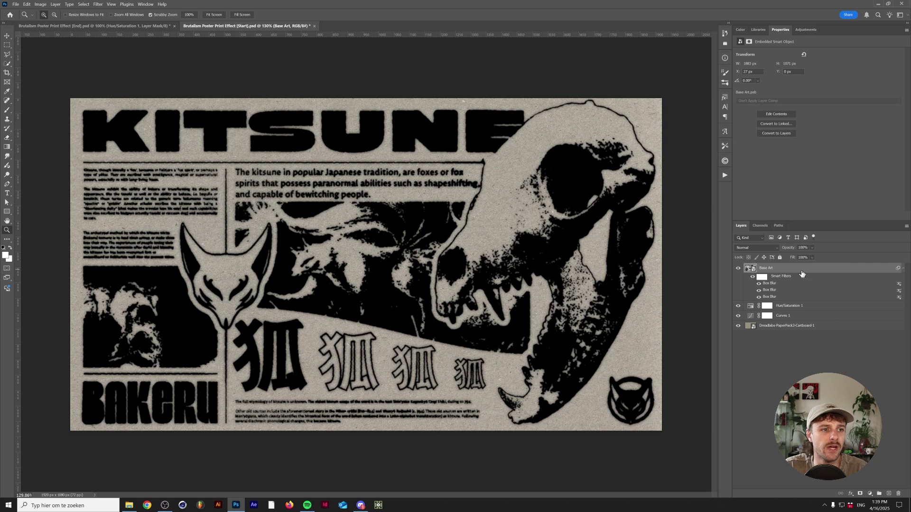
pyautogui.doubleClick(873, 271)
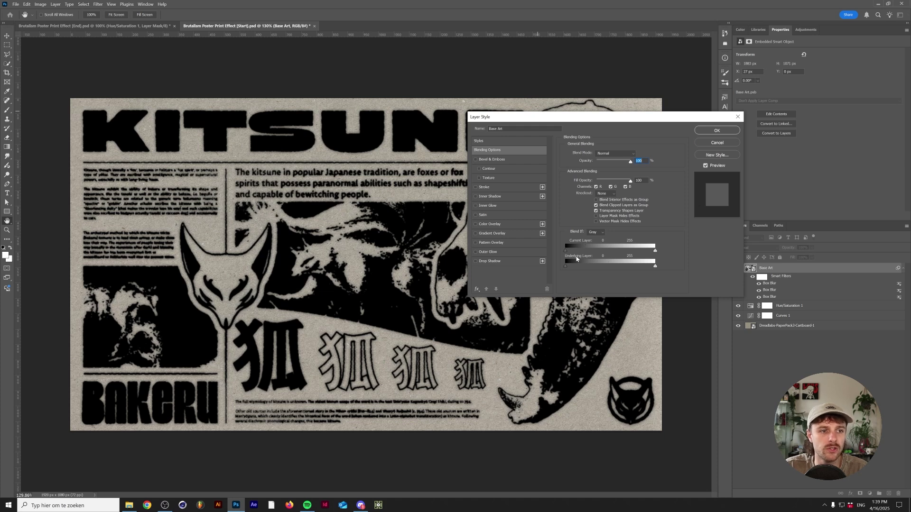
pyautogui.moveTo(554, 117); pyautogui.dragTo(416, 96)
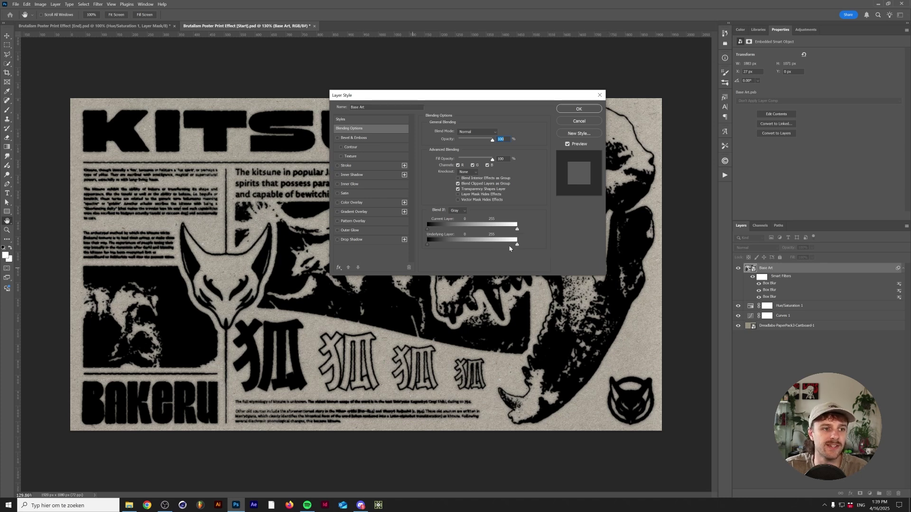
pyautogui.moveTo(517, 246); pyautogui.dragTo(480, 245)
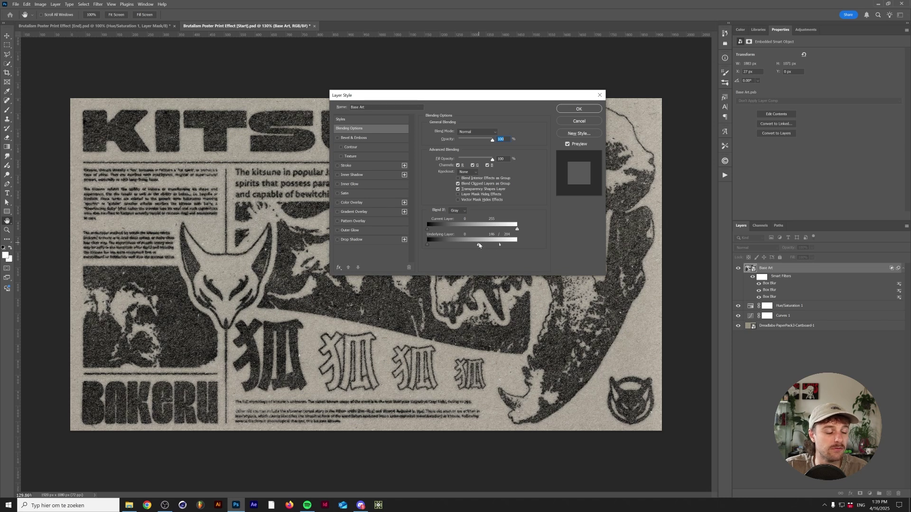
pyautogui.moveTo(499, 251); pyautogui.dragTo(500, 245)
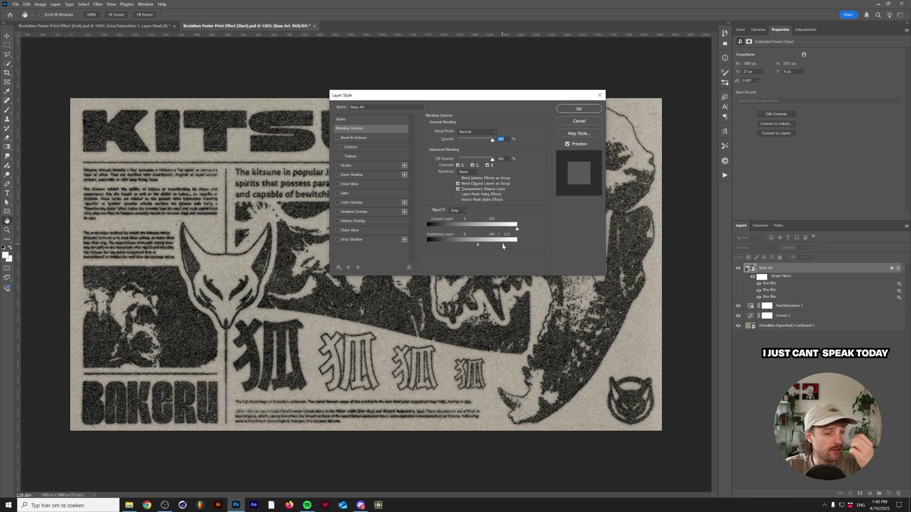
pyautogui.moveTo(478, 246); pyautogui.dragTo(465, 242)
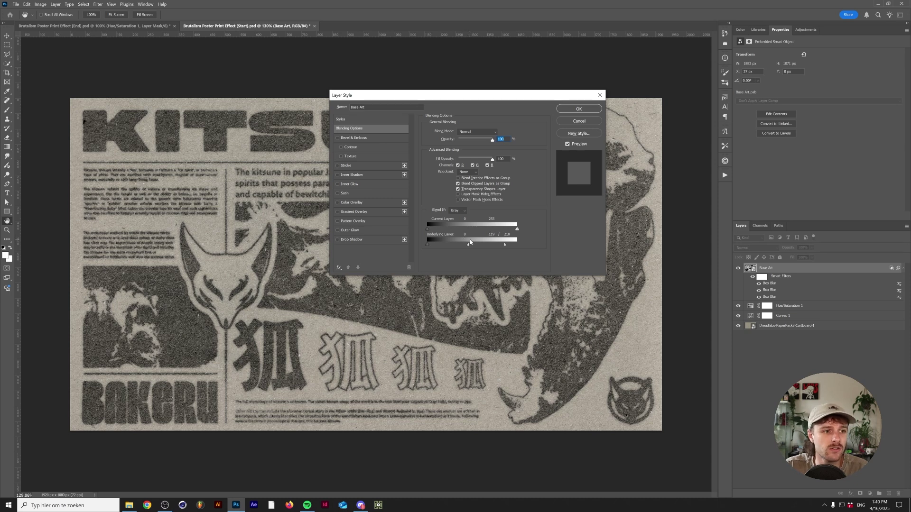
pyautogui.moveTo(470, 243); pyautogui.dragTo(475, 243)
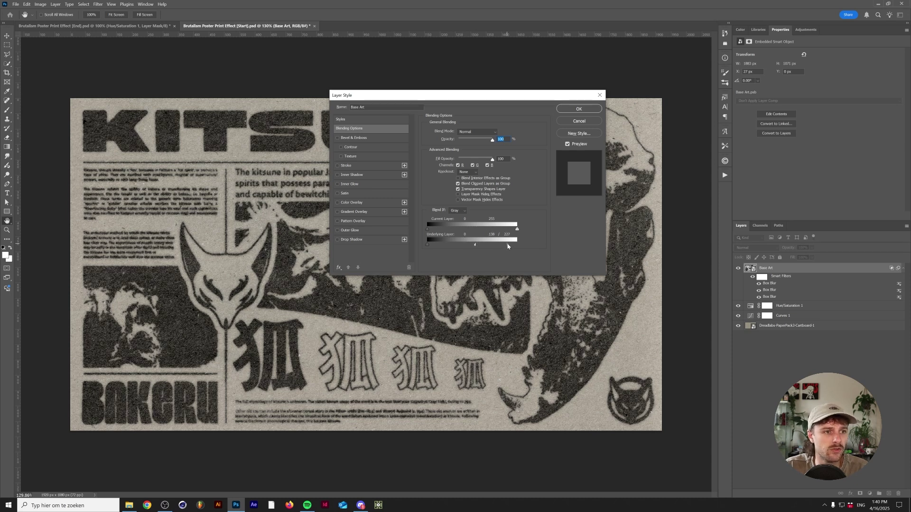
pyautogui.moveTo(507, 246); pyautogui.dragTo(509, 246)
pyautogui.click(584, 112)
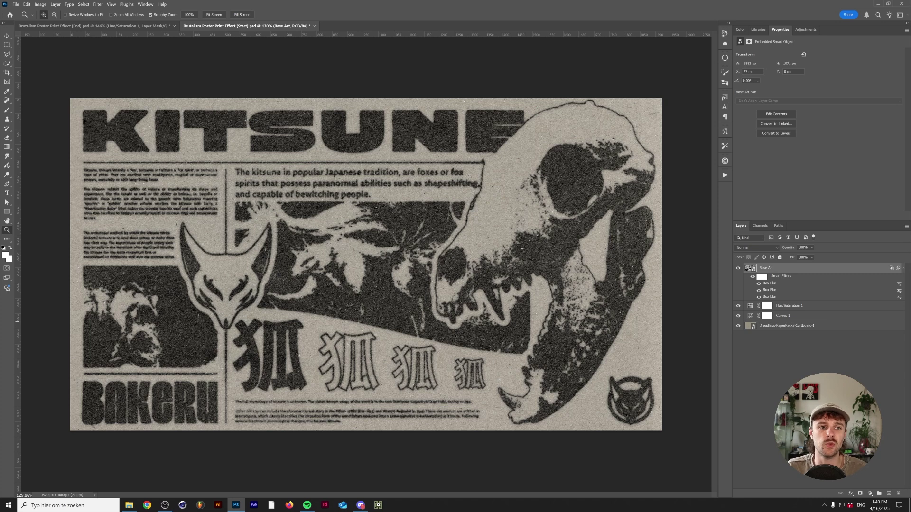
pyautogui.click(899, 450)
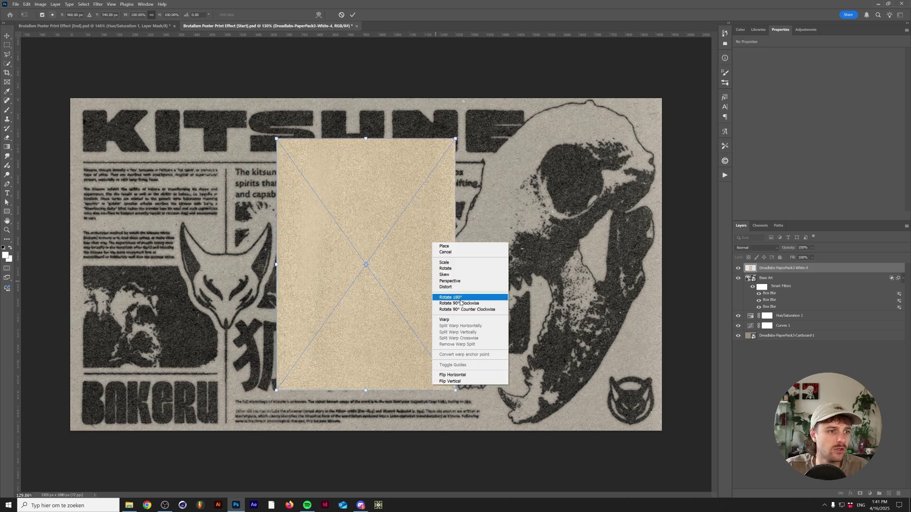
# Step: Place the Dreadlabs-PaperPack3-White-4 texture above Base Art, rotated 90° and scaled to about 243% so it covers the canvas
pyautogui.click(468, 305)
pyautogui.moveTo(491, 264); pyautogui.dragTo(668, 248)
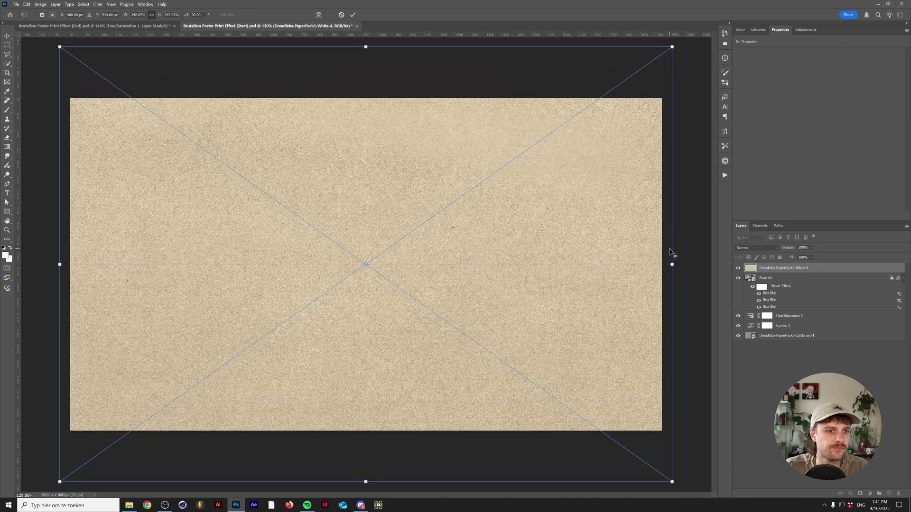
pyautogui.press('z')
# Step: Rasterize the White-4 paper texture layer and desaturate it to -100 with Hue/Saturation
pyautogui.rightClick(778, 268)
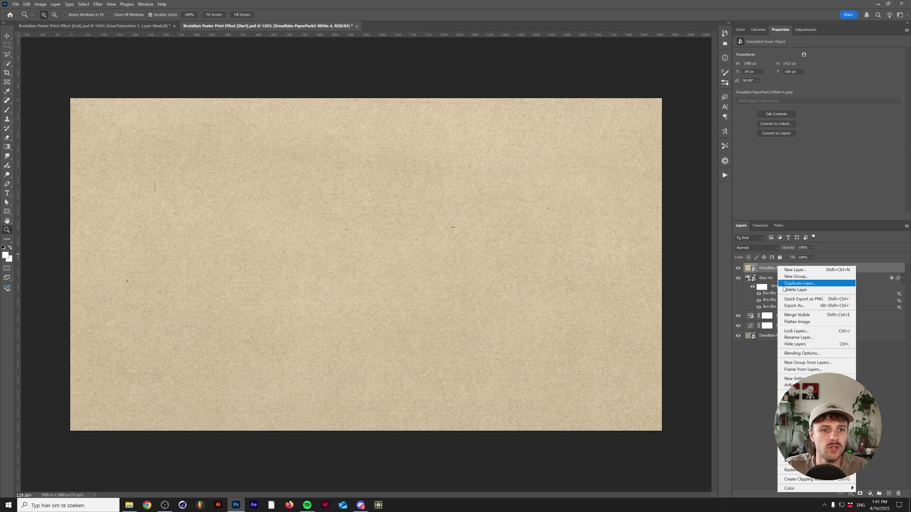
pyautogui.click(797, 469)
pyautogui.hotkey('ctrl', 'u')
pyautogui.moveTo(584, 205); pyautogui.dragTo(539, 200)
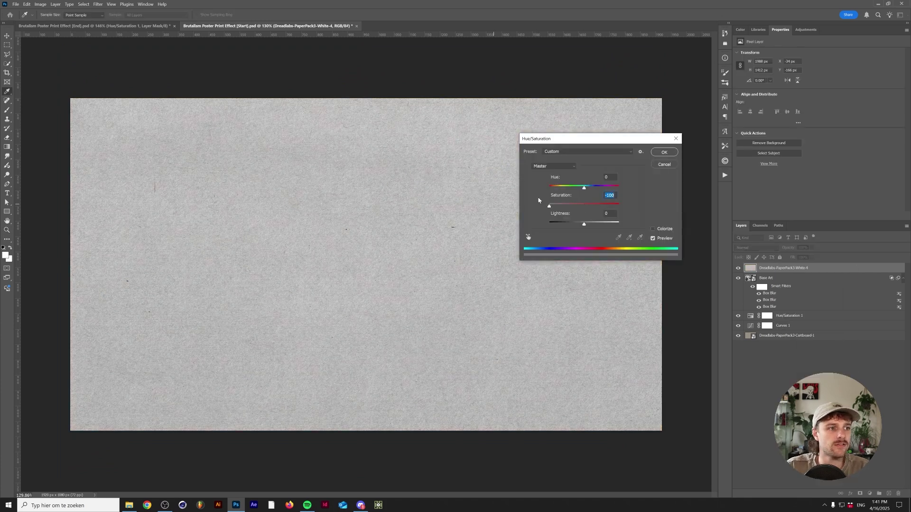
pyautogui.press('Return')
# Step: Raise the black input point in Curves to turn the paper texture into black specks on white, and inspect the grain
pyautogui.hotkey('ctrl', 'm')
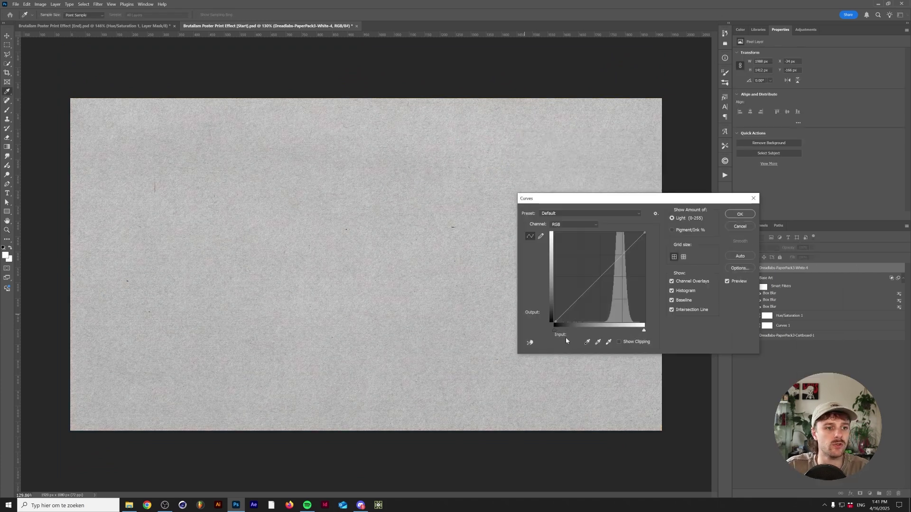
pyautogui.moveTo(555, 330); pyautogui.dragTo(616, 331)
pyautogui.click(733, 213)
pyautogui.press('z')
pyautogui.scroll(3, 315, 241)
pyautogui.scroll(-3, 315, 242)
pyautogui.scroll(2, 317, 251)
pyautogui.scroll(3, 317, 252)
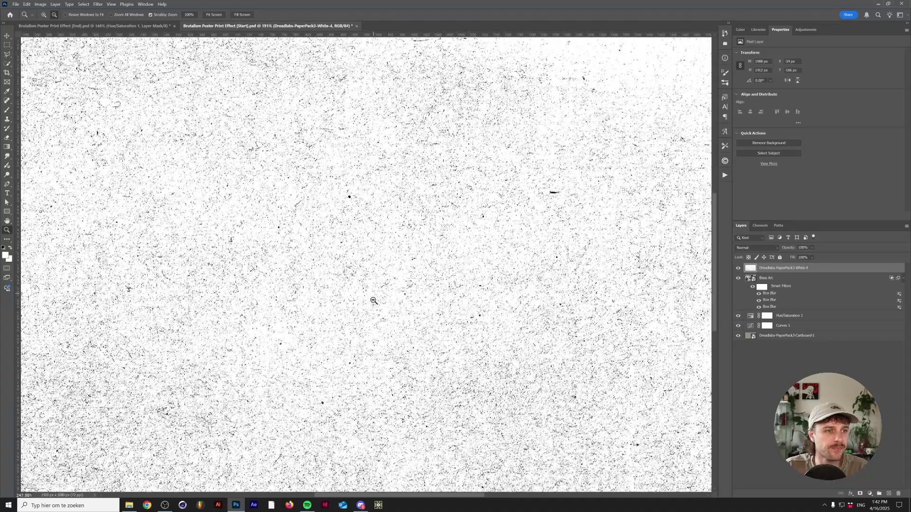
pyautogui.scroll(-4, 336, 313)
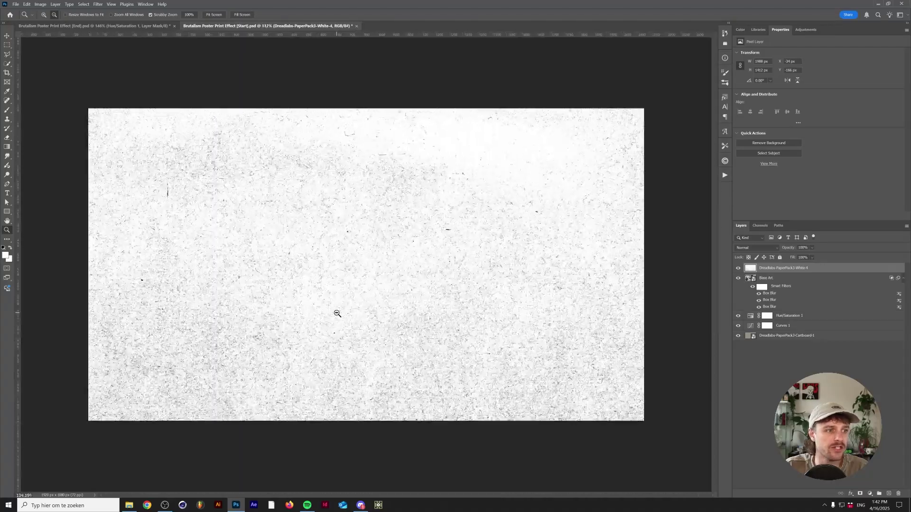
pyautogui.hotkey('ctrl', '0')
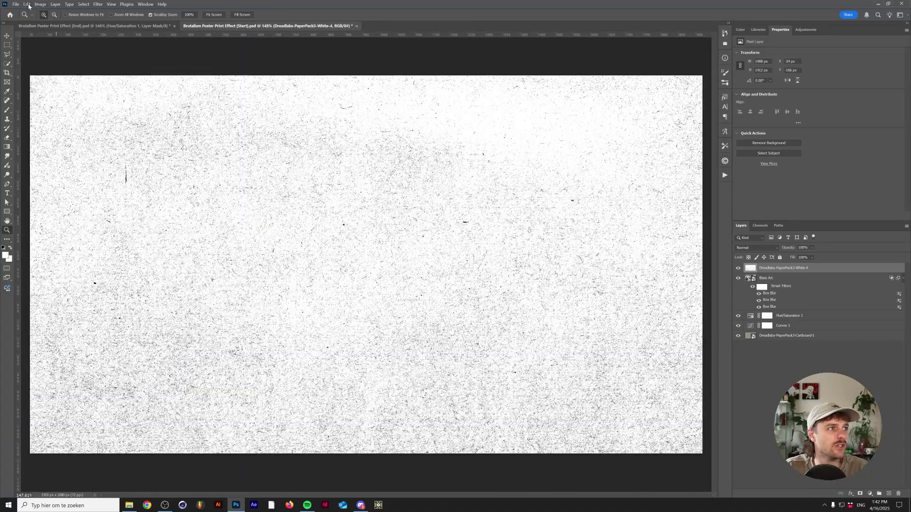
# Step: Define the speckled texture as a brush preset under its suggested name, and delete the texture layer
pyautogui.click(28, 5)
pyautogui.click(74, 201)
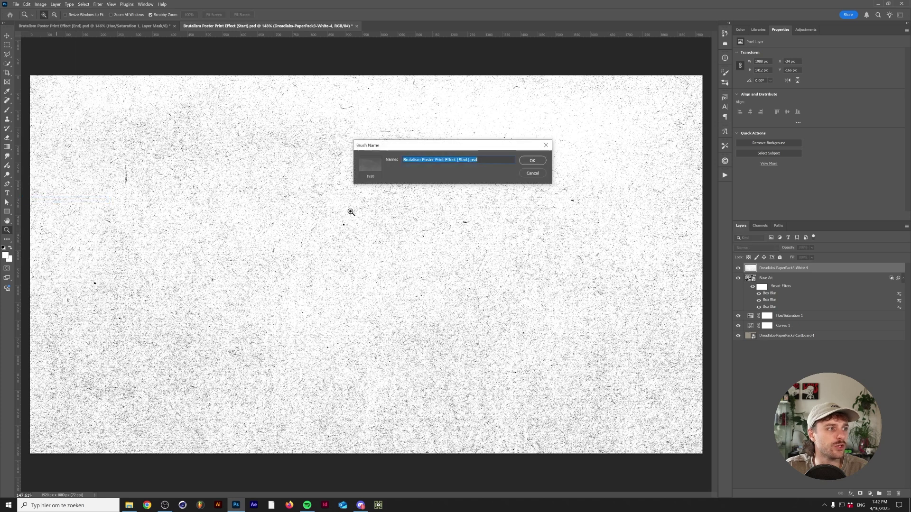
pyautogui.click(532, 161)
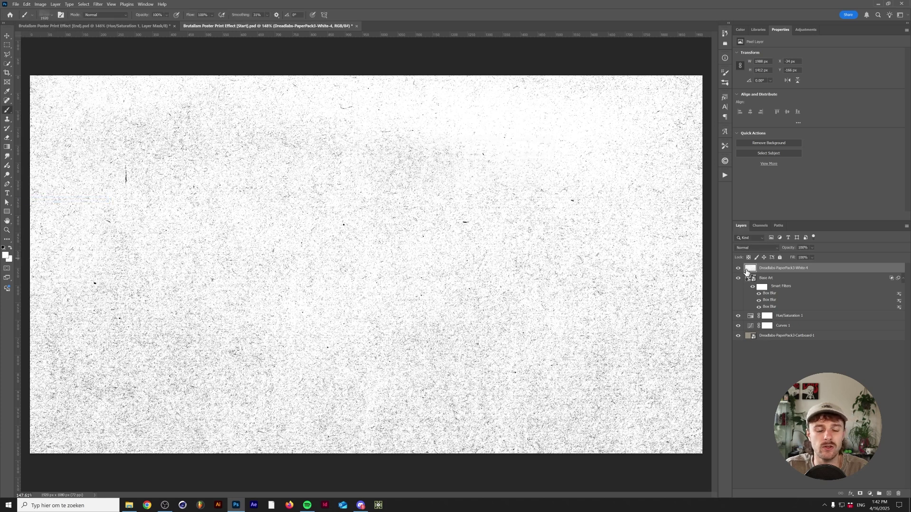
pyautogui.press('Delete')
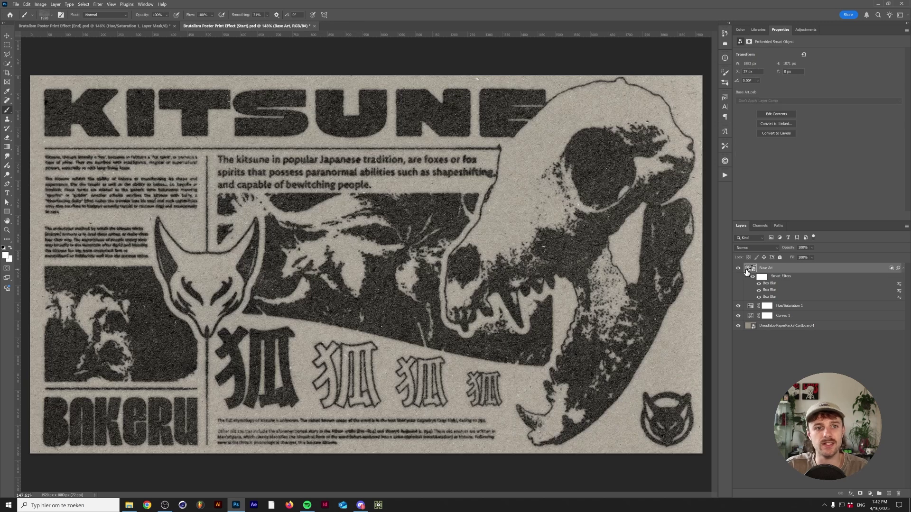
# Step: Add a layer mask to Base Art and stamp the speckled texture brush on it in black
pyautogui.click(860, 495)
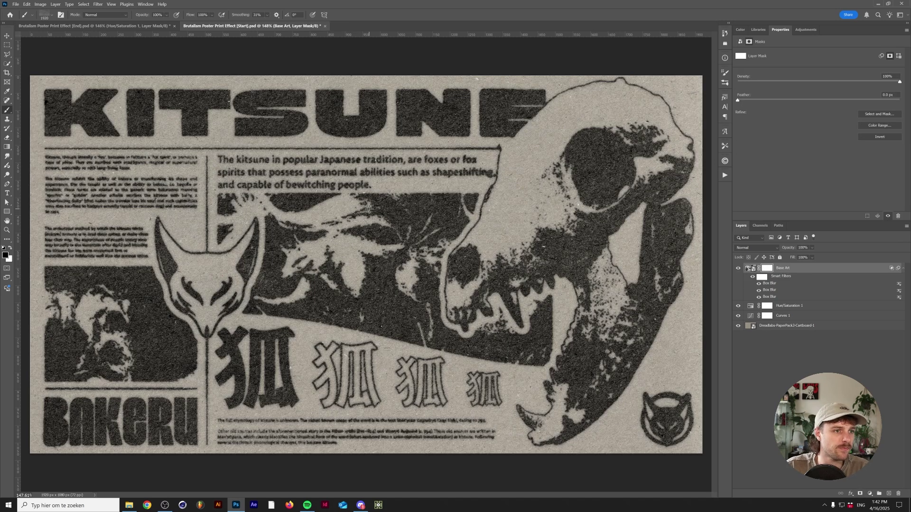
pyautogui.scroll(-4, 388, 281)
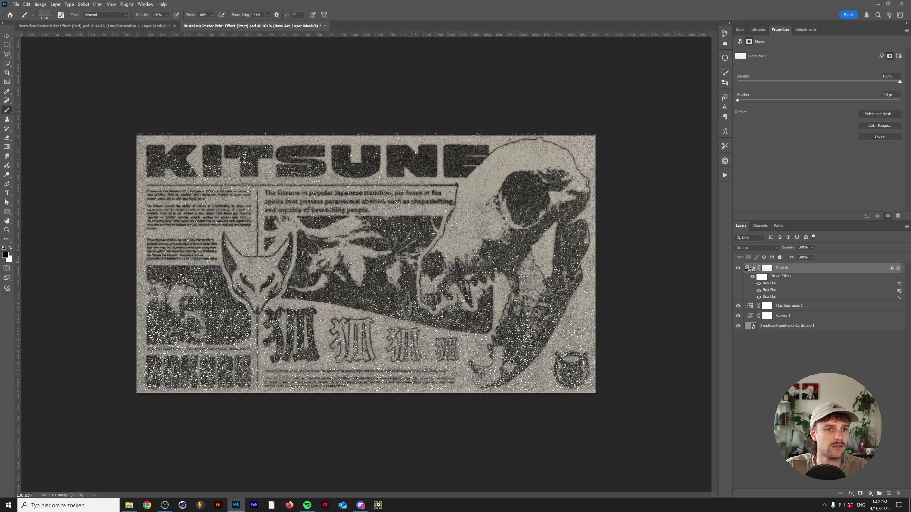
# Step: Compare Base Art with its mask disabled and enabled, view the mask on its own, and examine the textured print up close
pyautogui.keyDown('shift'); pyautogui.click(767, 269); pyautogui.keyUp('shift')
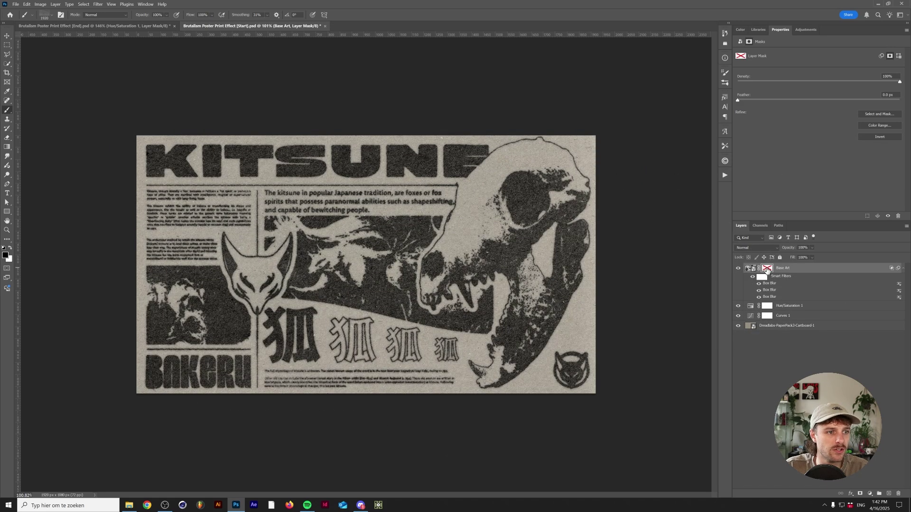
pyautogui.keyDown('shift'); pyautogui.click(767, 270); pyautogui.keyUp('shift')
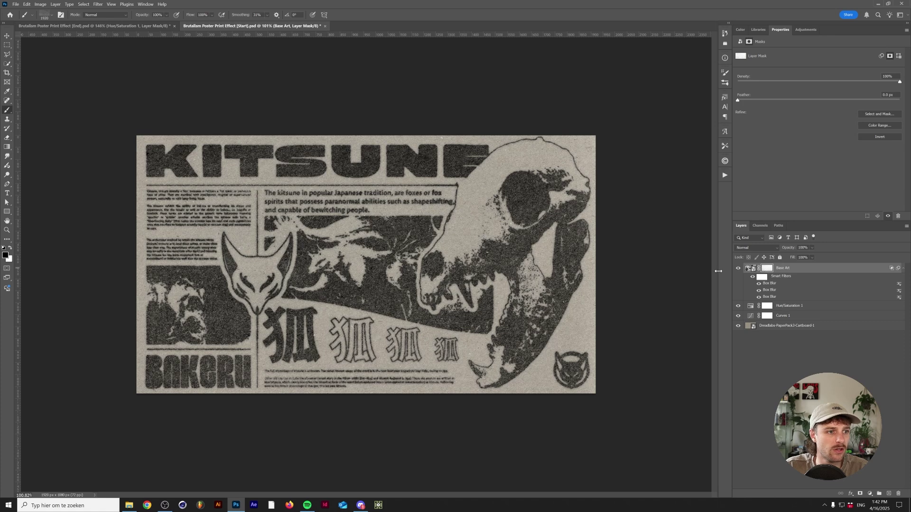
pyautogui.scroll(5, 477, 268)
pyautogui.keyDown('alt'); pyautogui.click(769, 271); pyautogui.keyUp('alt')
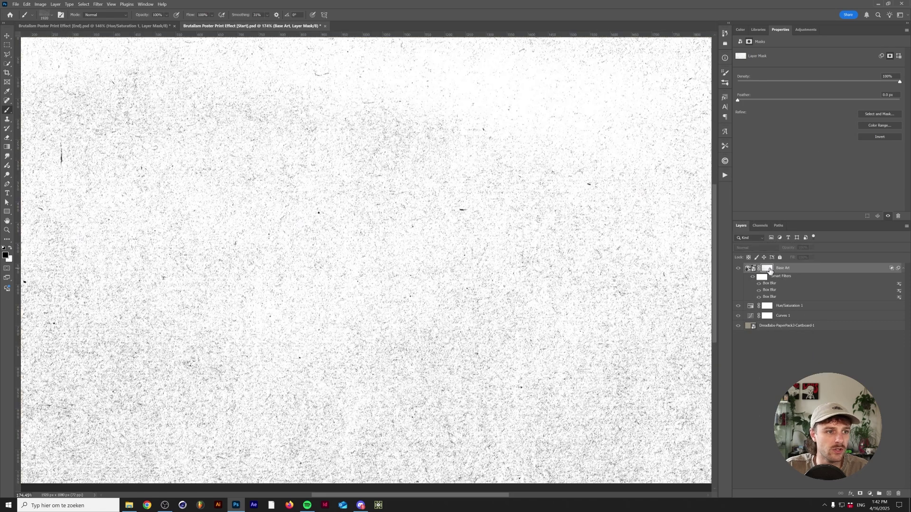
pyautogui.hotkey('ctrl', '0')
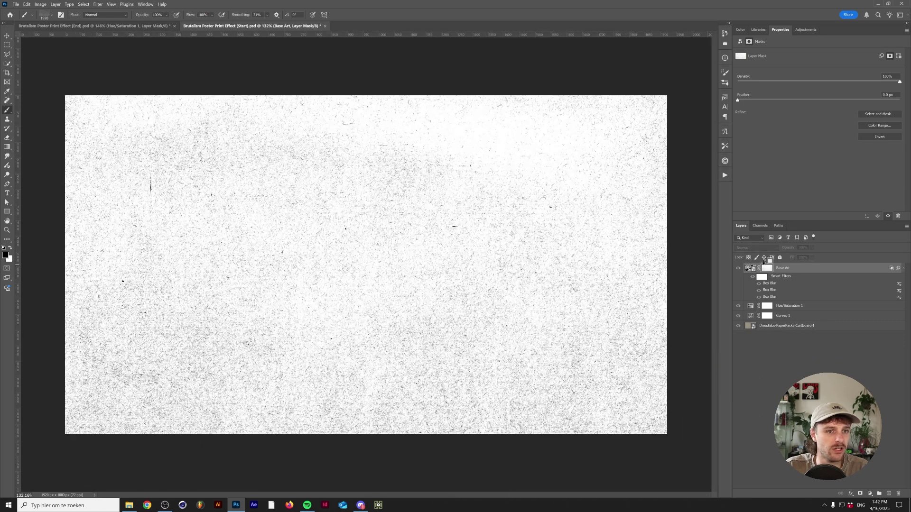
pyautogui.keyDown('alt'); pyautogui.click(767, 270); pyautogui.keyUp('alt')
pyautogui.scroll(3, 602, 308)
pyautogui.scroll(-2, 561, 309)
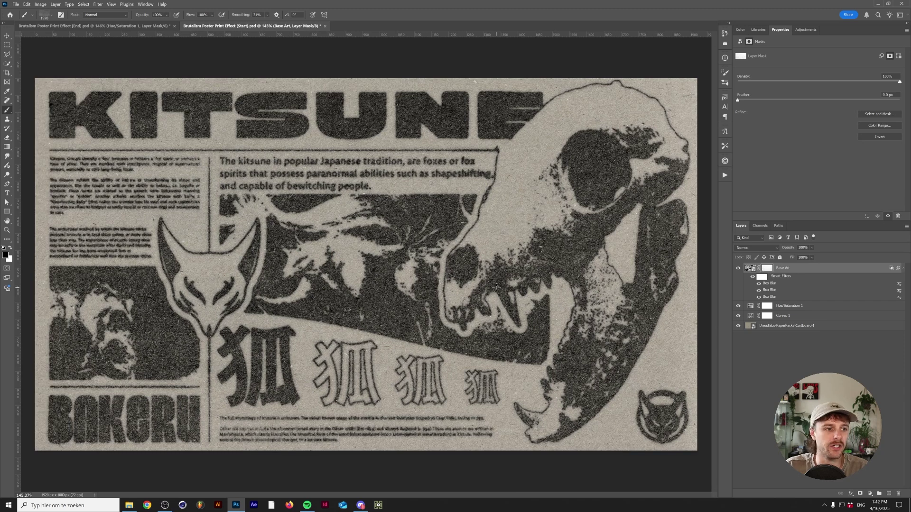
pyautogui.scroll(-2, 373, 284)
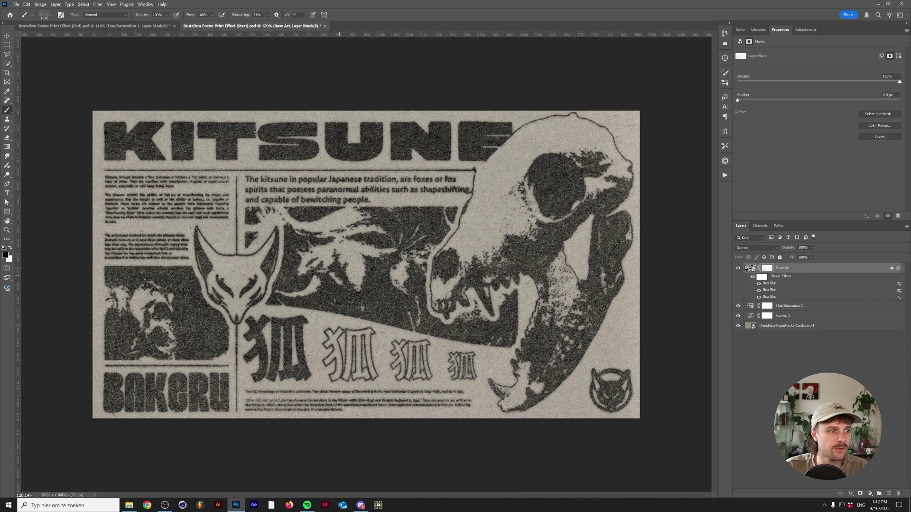
# Step: Try heavier wear by stamping the texture brush repeatedly on the Base Art mask, and undo those extra stamps
pyautogui.click(377, 277)
pyautogui.click(361, 277)
pyautogui.click(361, 278)
pyautogui.click(407, 285)
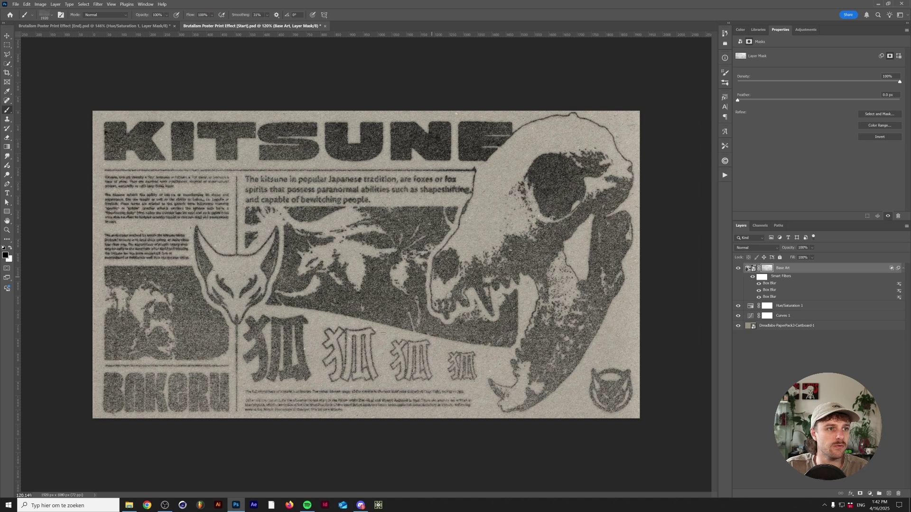
pyautogui.click(431, 277)
pyautogui.click(368, 260)
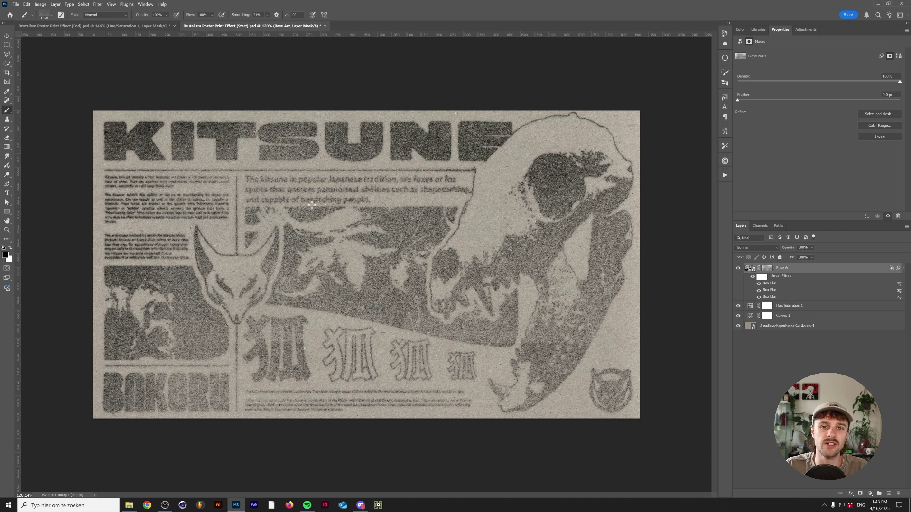
pyautogui.hotkey('ctrl', 'z')
pyautogui.hotkey('ctrl', 'z')
pyautogui.hotkey('ctrl', 'z')
pyautogui.hotkey('ctrl', 'z')
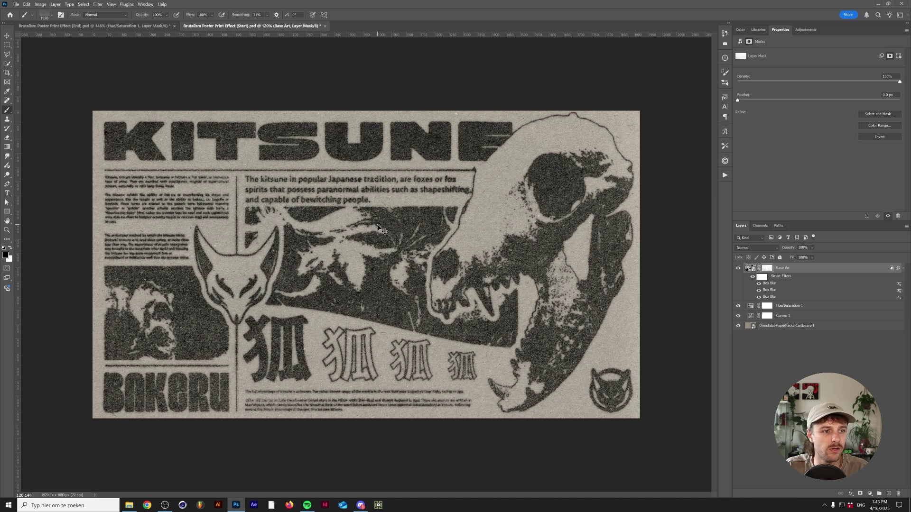
pyautogui.hotkey('ctrl', 'z')
pyautogui.hotkey('shift', '\\')
# Step: Place the red DSV6-14-Outline graphic from the file browser, centred above Base Art and scaled to about 1196 × 1400 px
pyautogui.press('v')
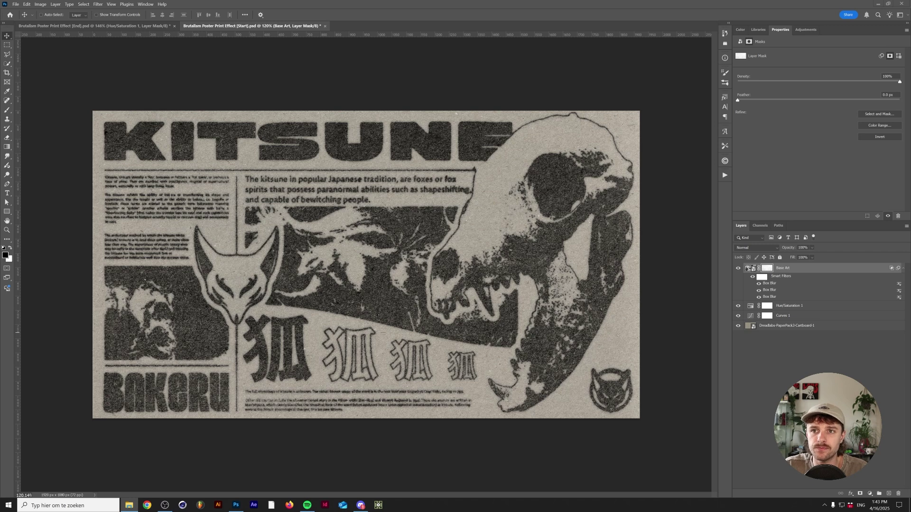
pyautogui.hotkey('alt', 'Tab')
pyautogui.scroll(-3, 539, 322)
pyautogui.scroll(-4, 553, 352)
pyautogui.click(529, 303)
pyautogui.moveTo(528, 304); pyautogui.dragTo(235, 262)
pyautogui.moveTo(384, 265); pyautogui.dragTo(538, 263)
pyautogui.press('Return')
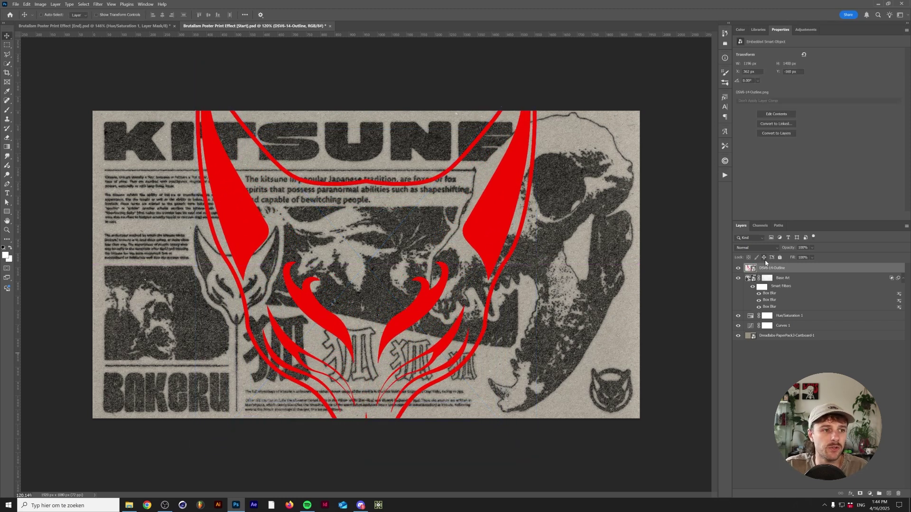
# Step: Run the TYPEMELT - Quick action on the DSV6-14-Outline layer, with a Gaussian Blur radius of 10 pixels
pyautogui.click(724, 175)
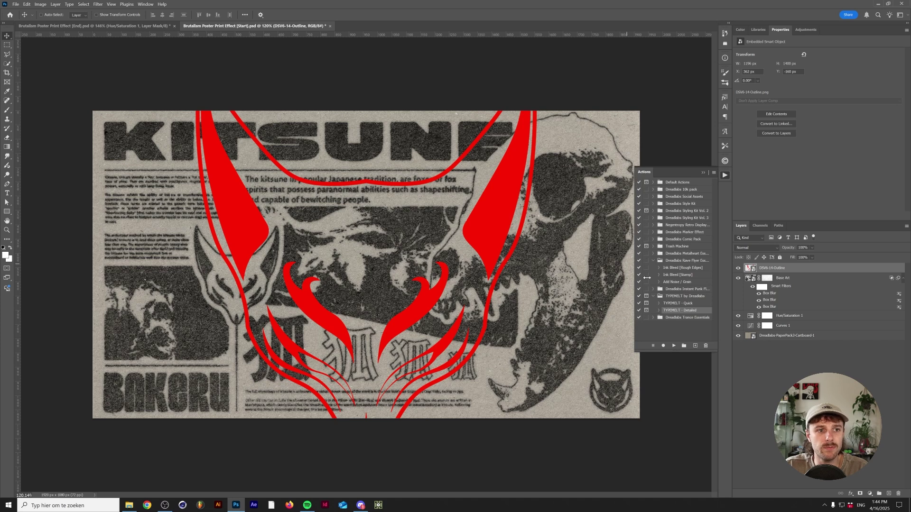
pyautogui.click(687, 304)
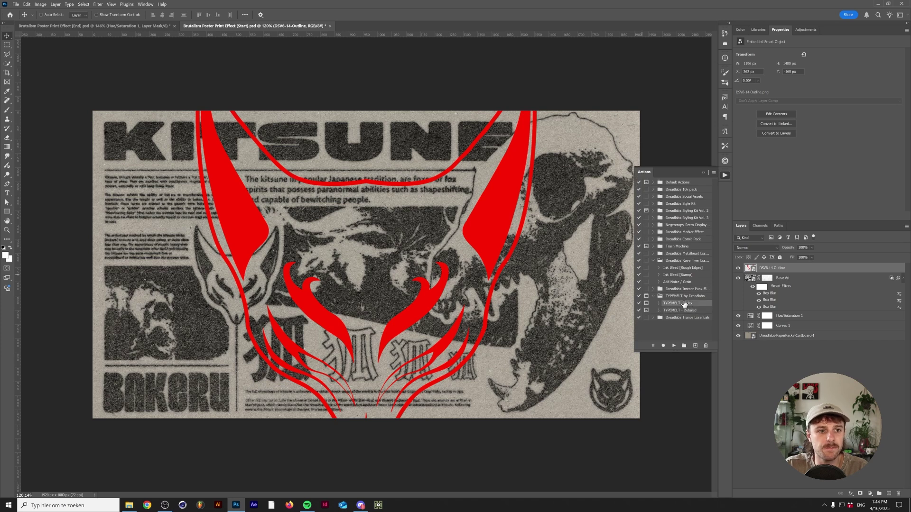
pyautogui.click(674, 349)
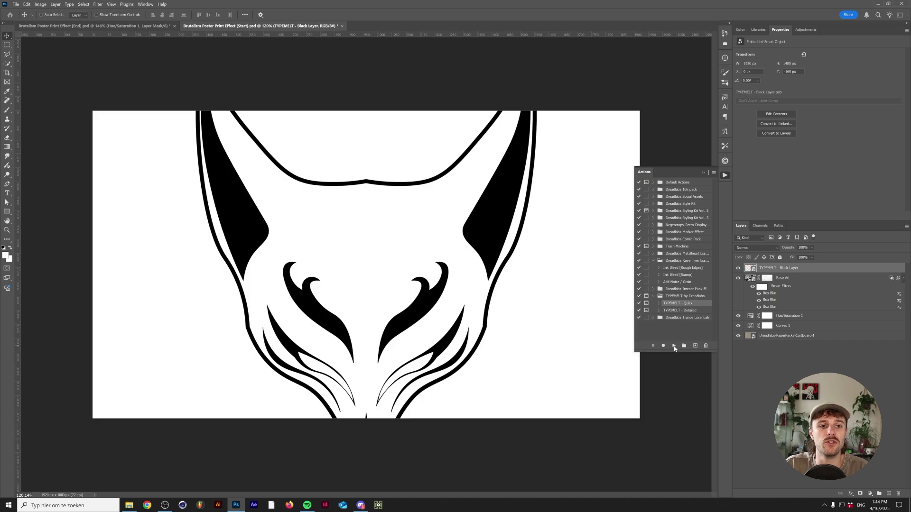
pyautogui.click(470, 192)
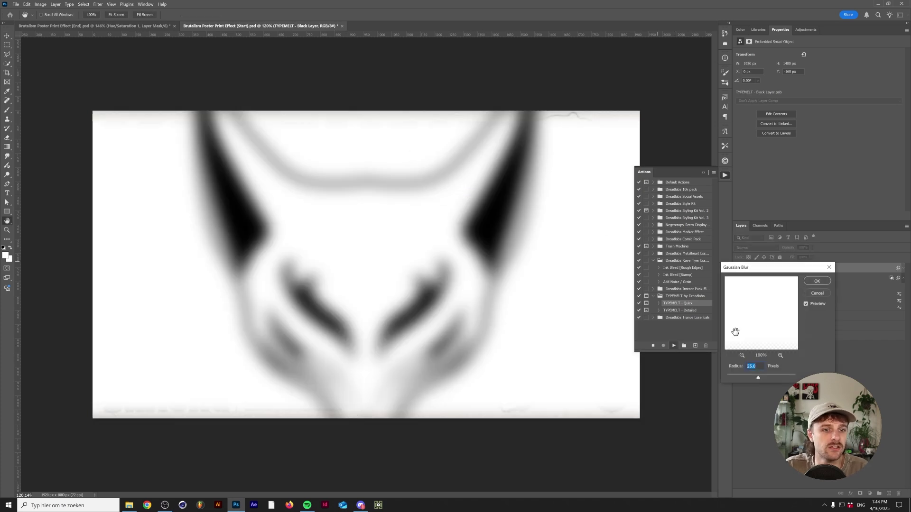
pyautogui.write('10')
pyautogui.press('Return')
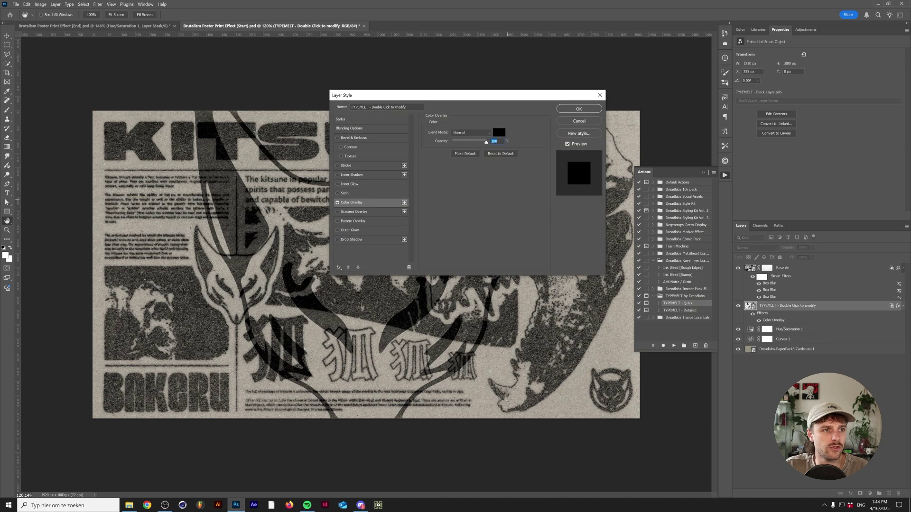
# Step: Set the TYPEMELT layer's Color Overlay to cream #e4d2ae
pyautogui.click(498, 132)
pyautogui.click(567, 426)
pyautogui.click(488, 352)
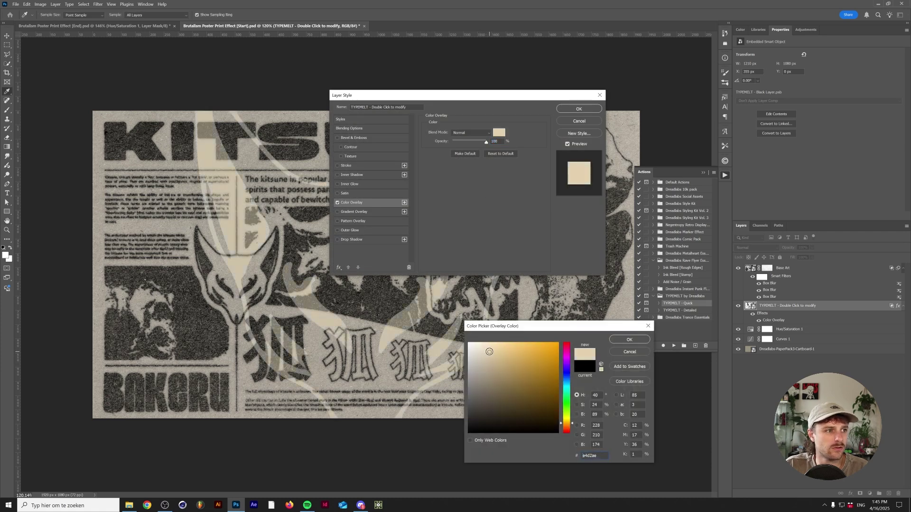
pyautogui.click(629, 340)
pyautogui.click(579, 109)
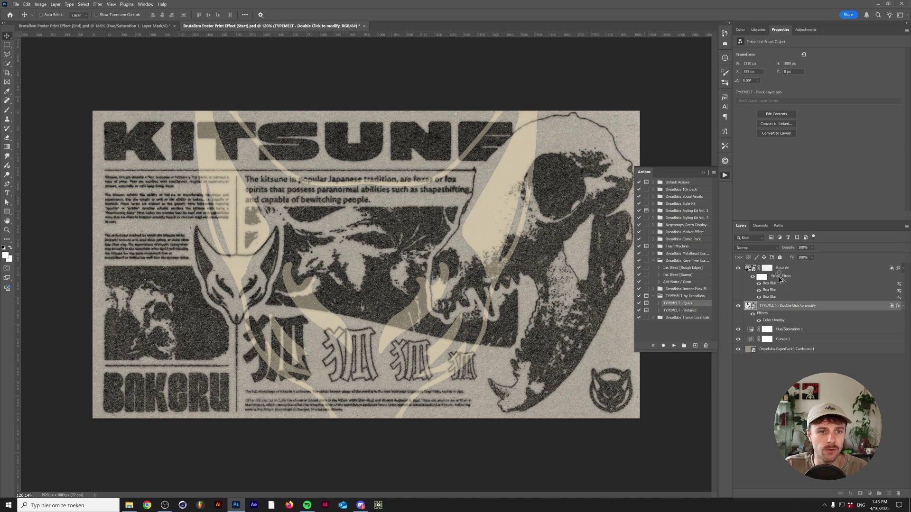
# Step: Copy Base Art's three Box Blur smart filters onto the TYPEMELT layer and check the softened shapes up close
pyautogui.moveTo(788, 277); pyautogui.dragTo(793, 311)
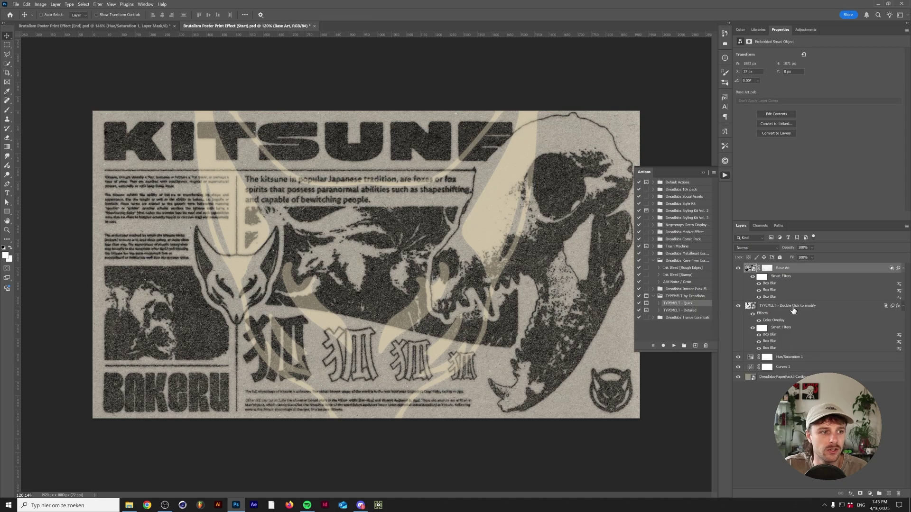
pyautogui.scroll(10, 571, 245)
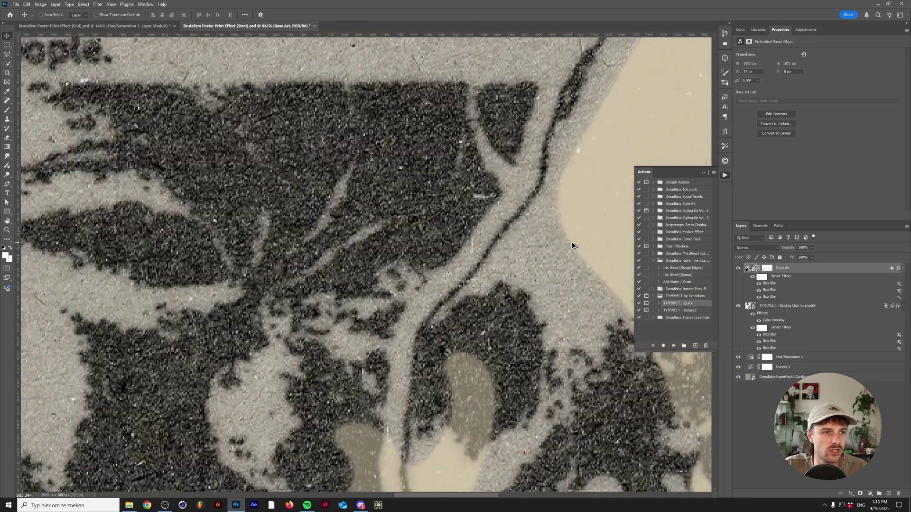
pyautogui.scroll(-10, 571, 242)
pyautogui.hotkey('ctrl', '0')
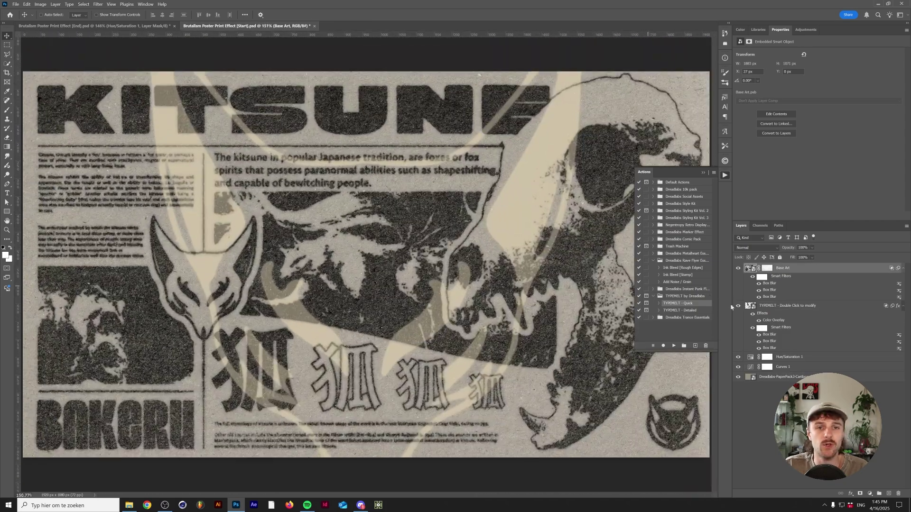
pyautogui.scroll(-2, 485, 273)
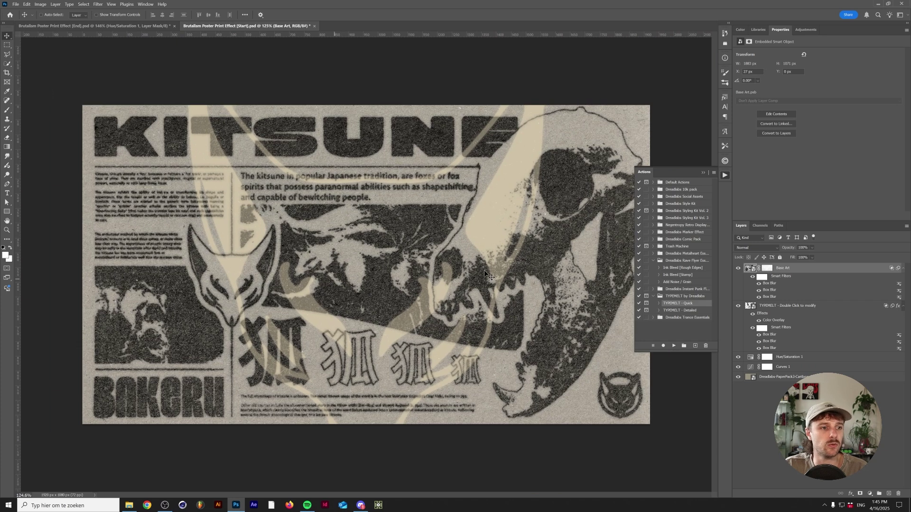
# Step: Group the TYPEMELT layer and mask the group with Base Art's outline so the cream shapes are hidden behind the black artwork
pyautogui.click(776, 311)
pyautogui.moveTo(776, 312); pyautogui.dragTo(768, 270)
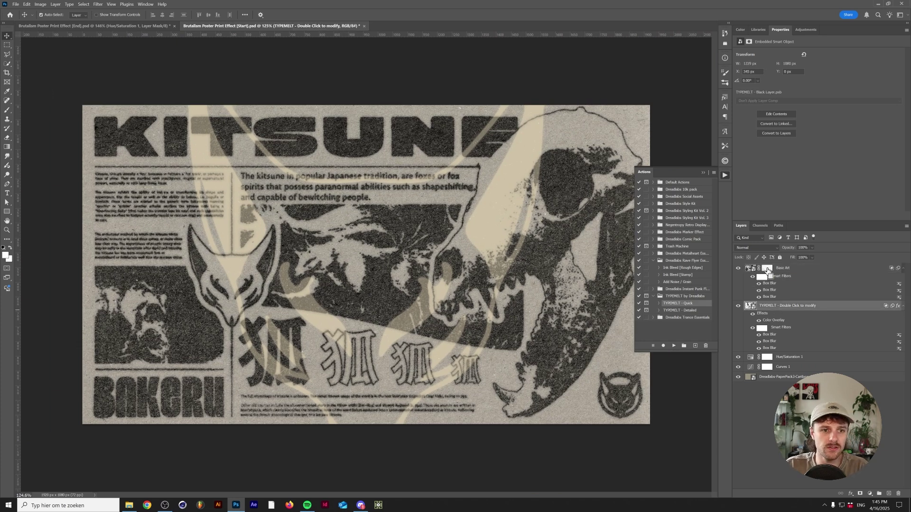
pyautogui.hotkey('ctrl', 'g')
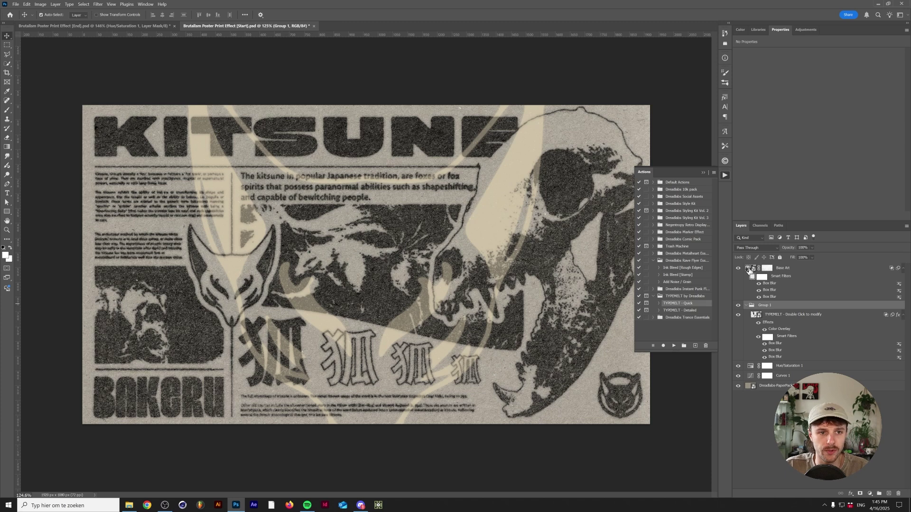
pyautogui.keyDown('ctrl'); pyautogui.click(748, 268); pyautogui.keyUp('ctrl')
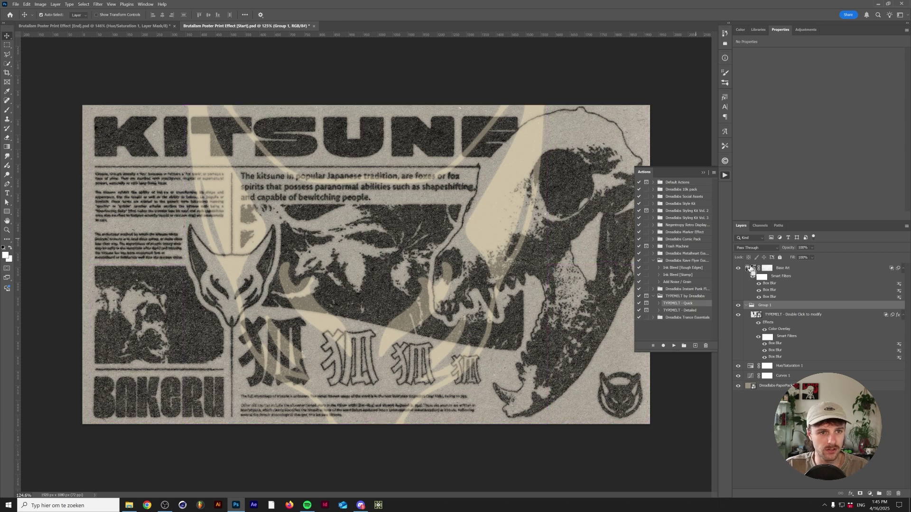
pyautogui.click(860, 494)
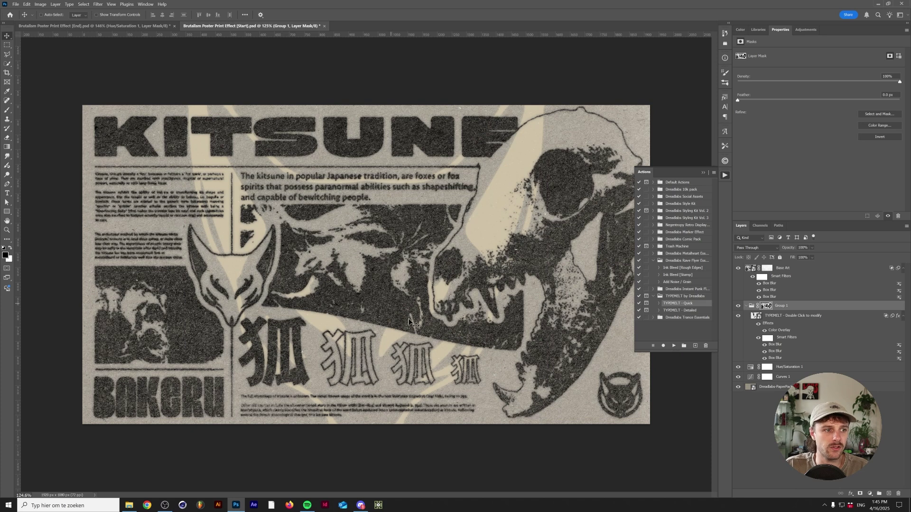
# Step: Add a layer mask to the TYPEMELT layer and stamp the texture brush on it in black several times to wear the cream shapes
pyautogui.click(776, 317)
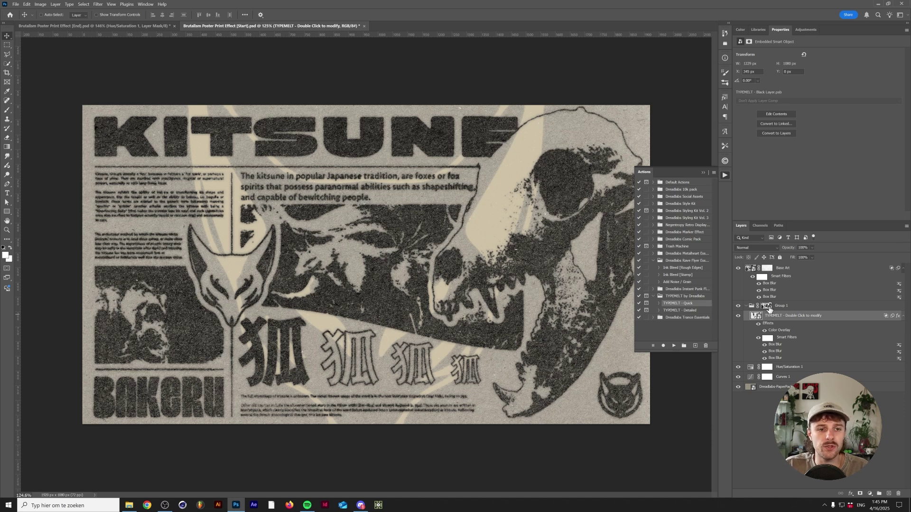
pyautogui.click(861, 495)
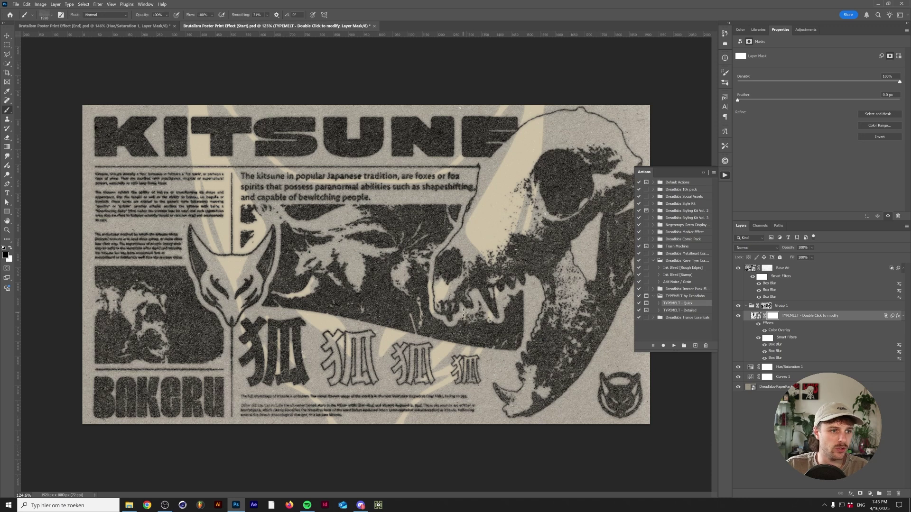
pyautogui.press('b')
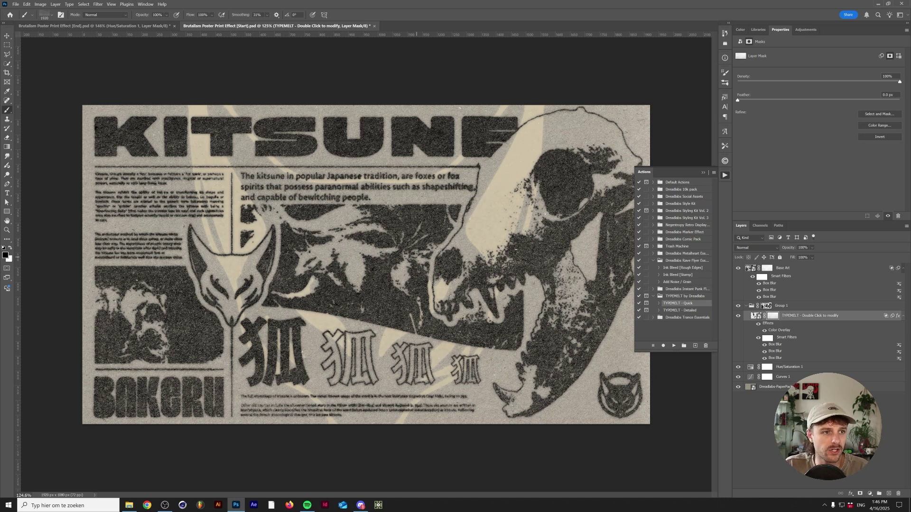
pyautogui.click(506, 205)
pyautogui.click(505, 192)
pyautogui.click(505, 189)
pyautogui.click(266, 292)
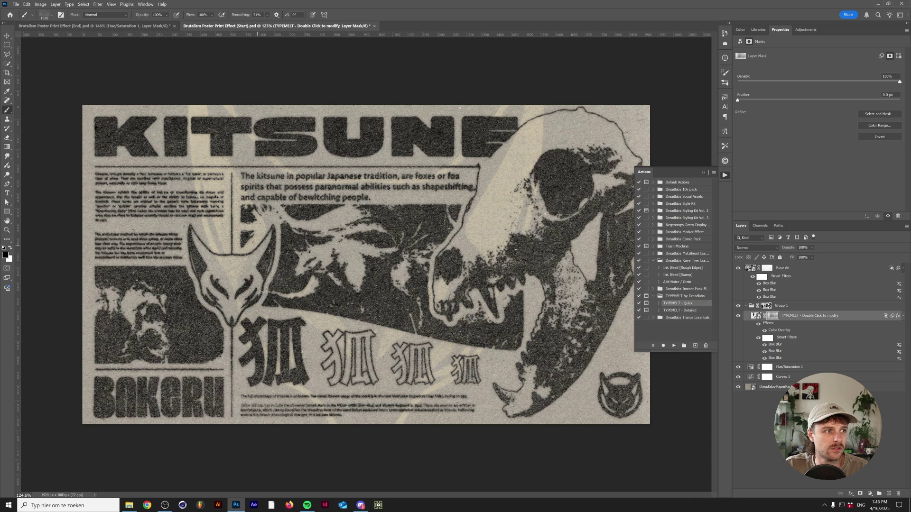
pyautogui.scroll(-8, 390, 360)
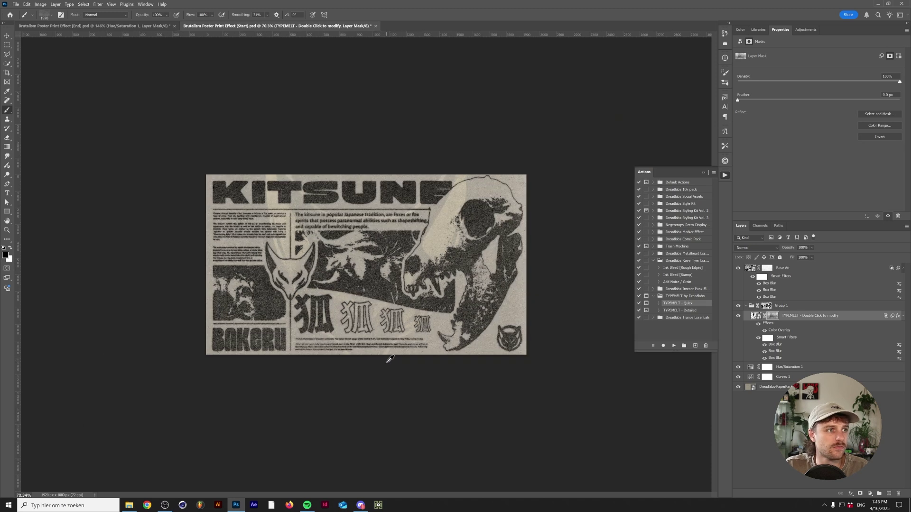
pyautogui.scroll(6, 390, 360)
pyautogui.click(7, 35)
pyautogui.hotkey('ctrl', '+')
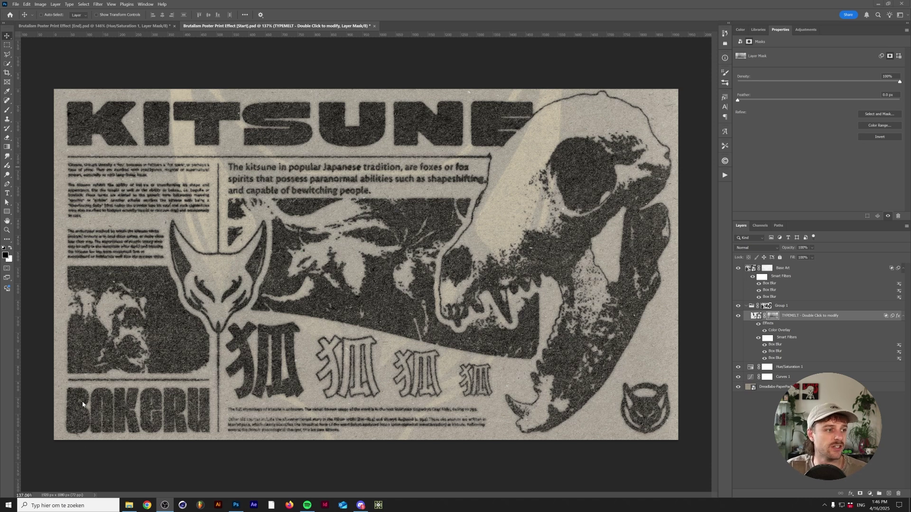
# Step: Inside the Base Art smart object, try moving the Field Blur pin outside the lower-left corner closer to the artwork, and update the poster
pyautogui.click(747, 268)
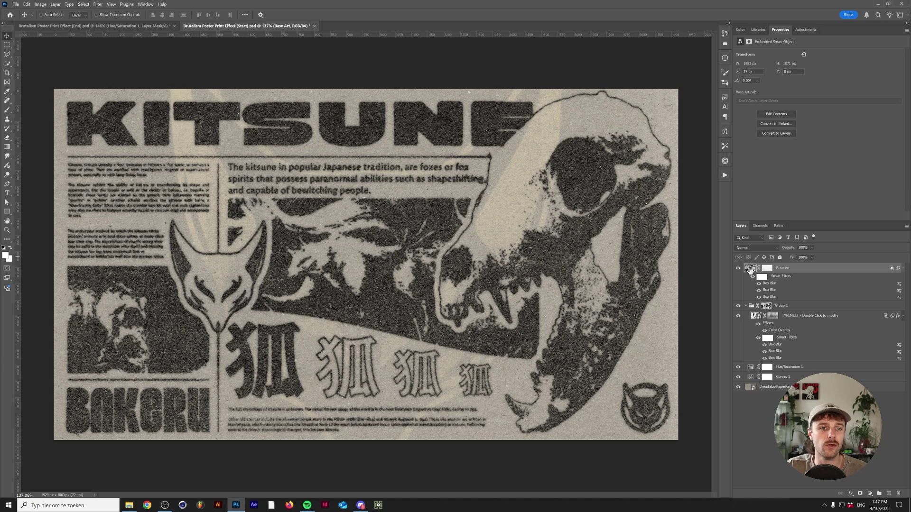
pyautogui.doubleClick(749, 269)
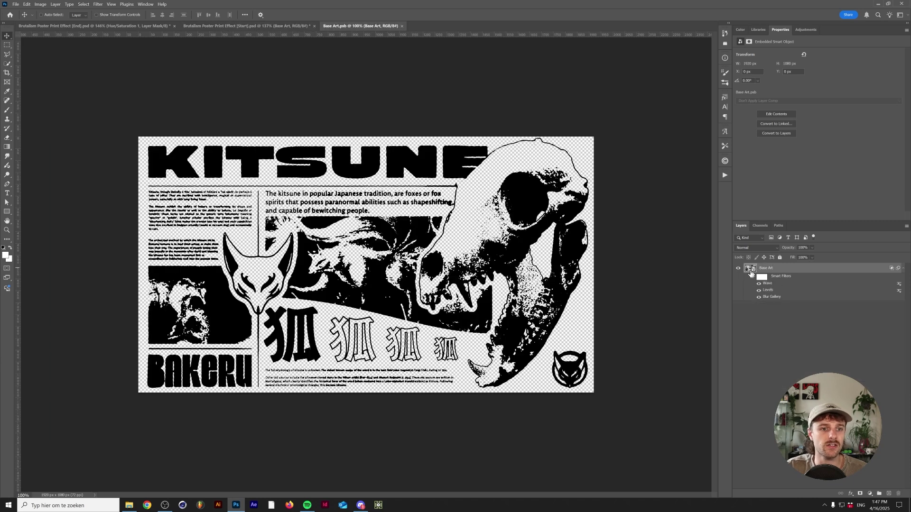
pyautogui.doubleClick(775, 297)
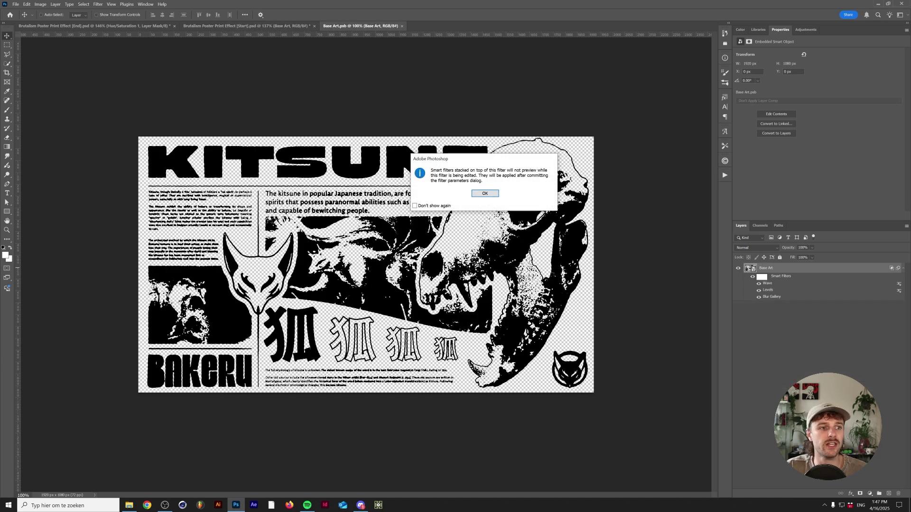
pyautogui.click(493, 198)
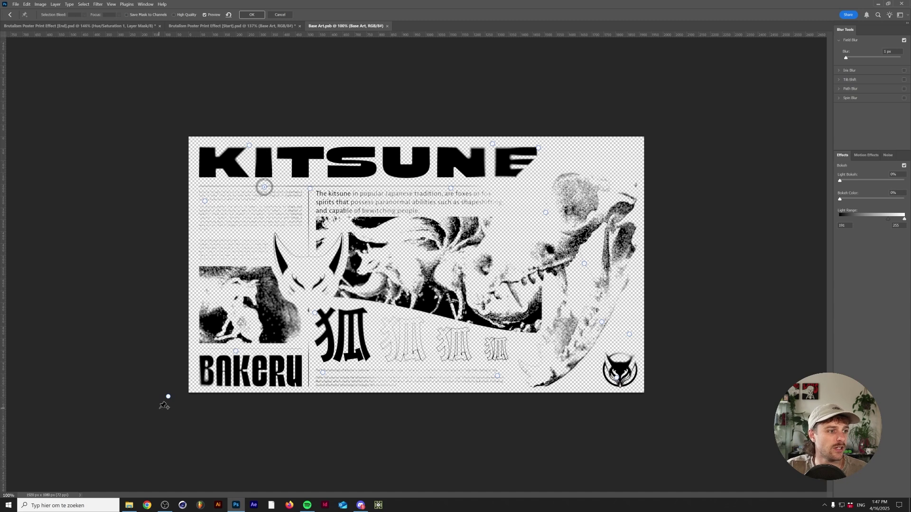
pyautogui.moveTo(167, 398); pyautogui.dragTo(191, 398)
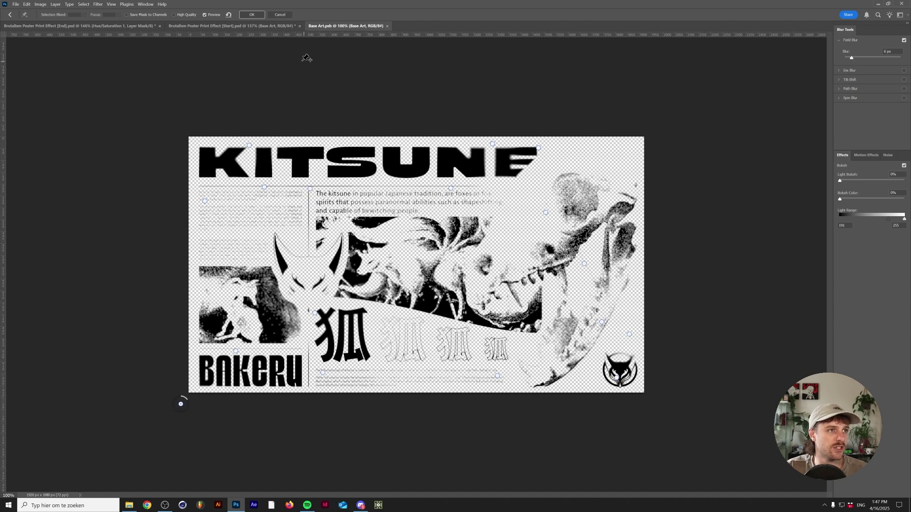
pyautogui.click(256, 16)
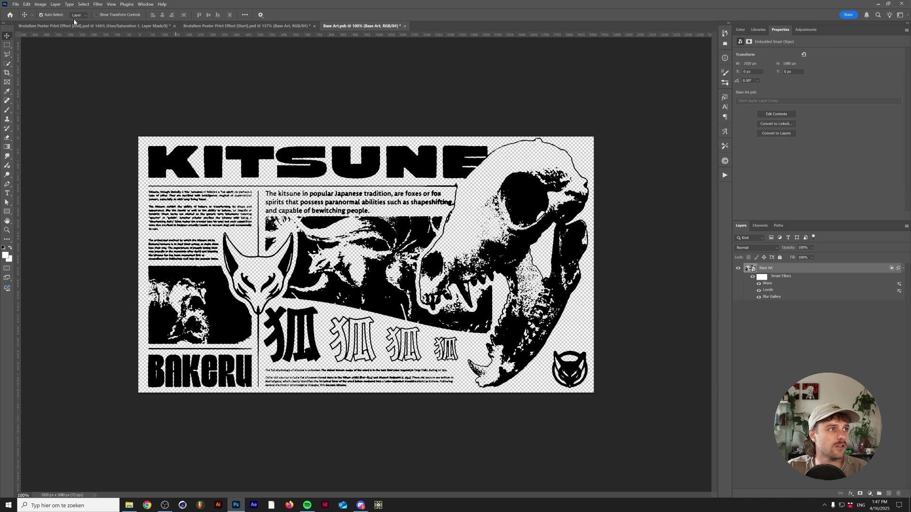
pyautogui.click(402, 26)
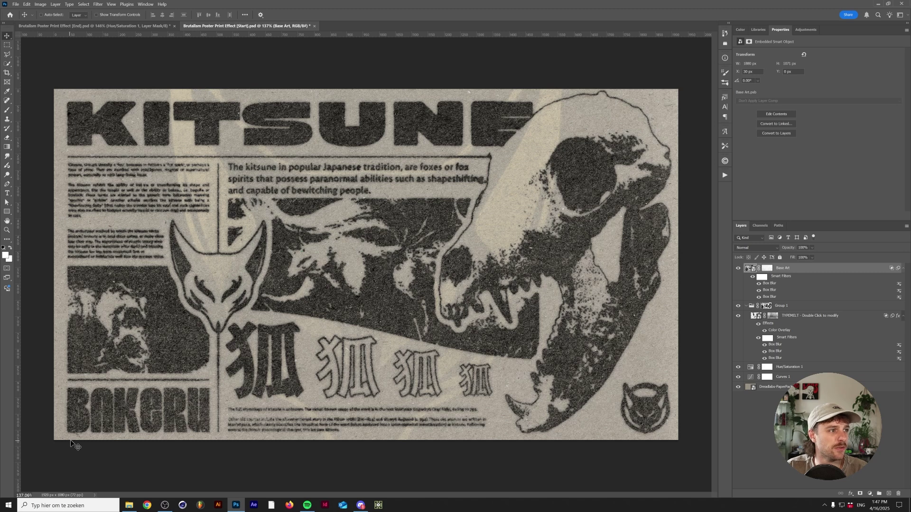
# Step: Undo the blur pin change and compare the BAKERU lettering up close with and without it
pyautogui.press('ctrl')
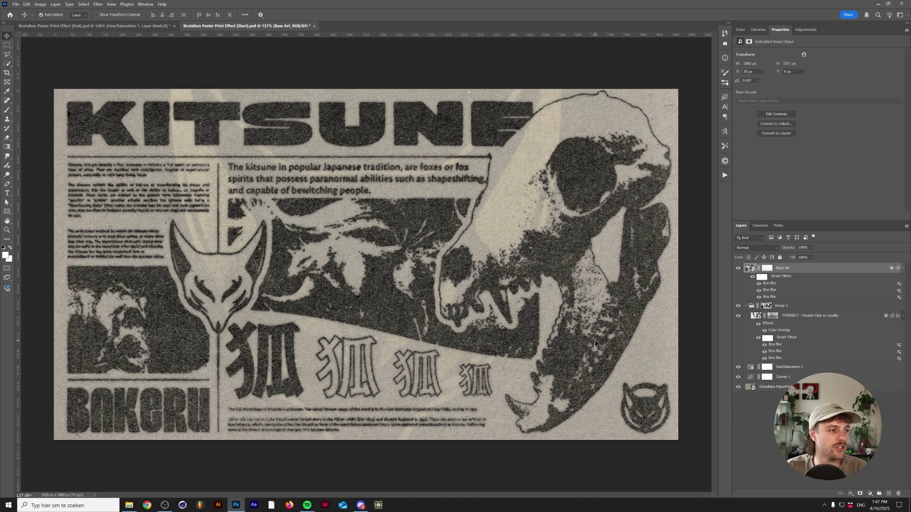
pyautogui.scroll(5, 135, 402)
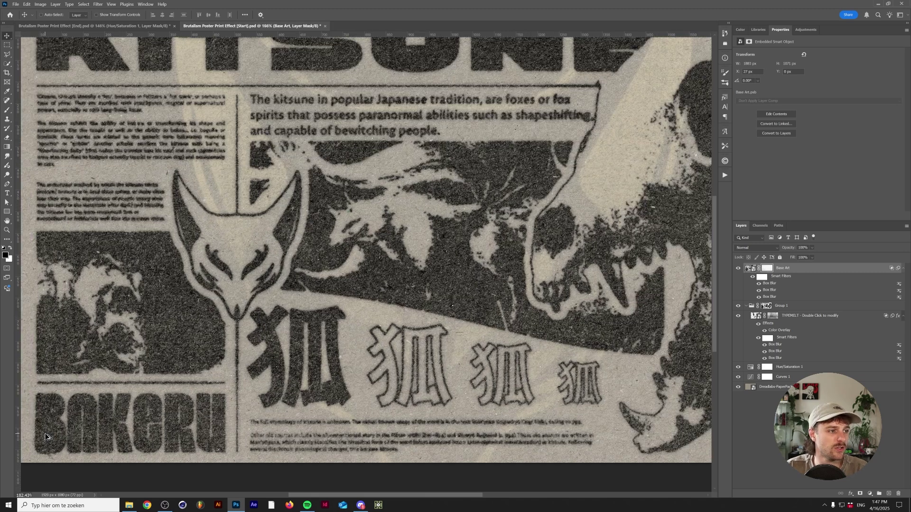
pyautogui.moveTo(136, 402); pyautogui.dragTo(484, 291)
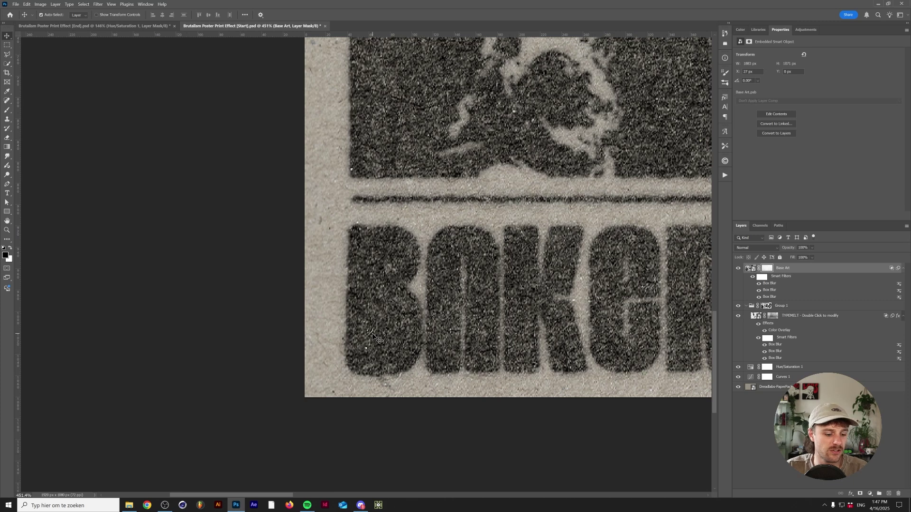
pyautogui.press('Right')
pyautogui.press('Right')
pyautogui.press('Right')
pyautogui.press('Left')
pyautogui.press('Left')
pyautogui.press('Left')
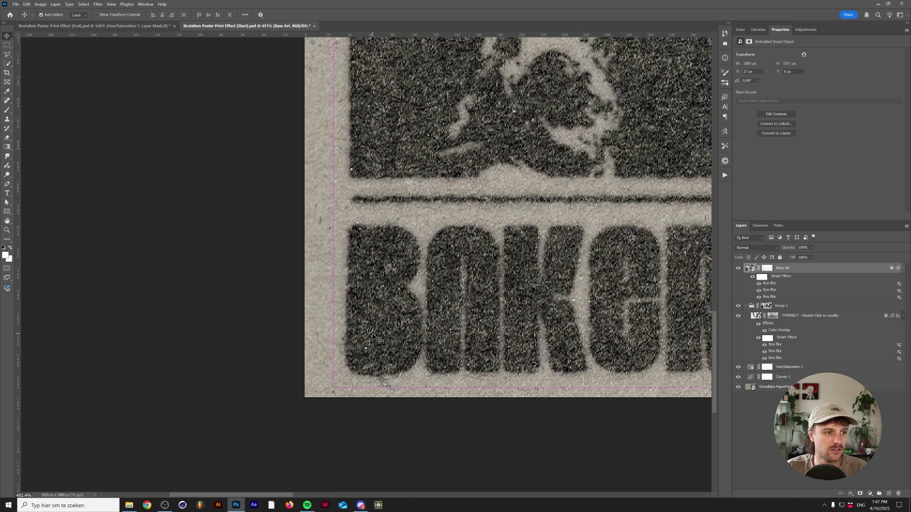
pyautogui.hotkey('ctrl', '0')
pyautogui.scroll(1, 418, 301)
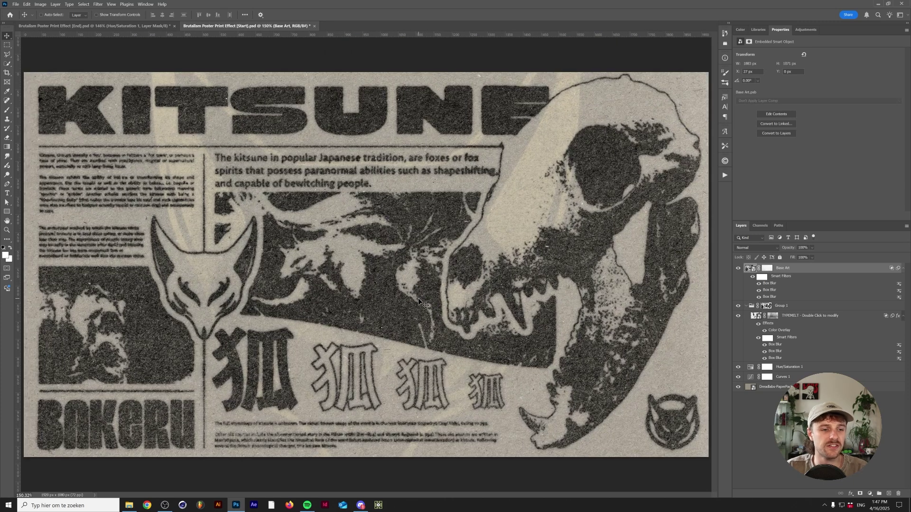